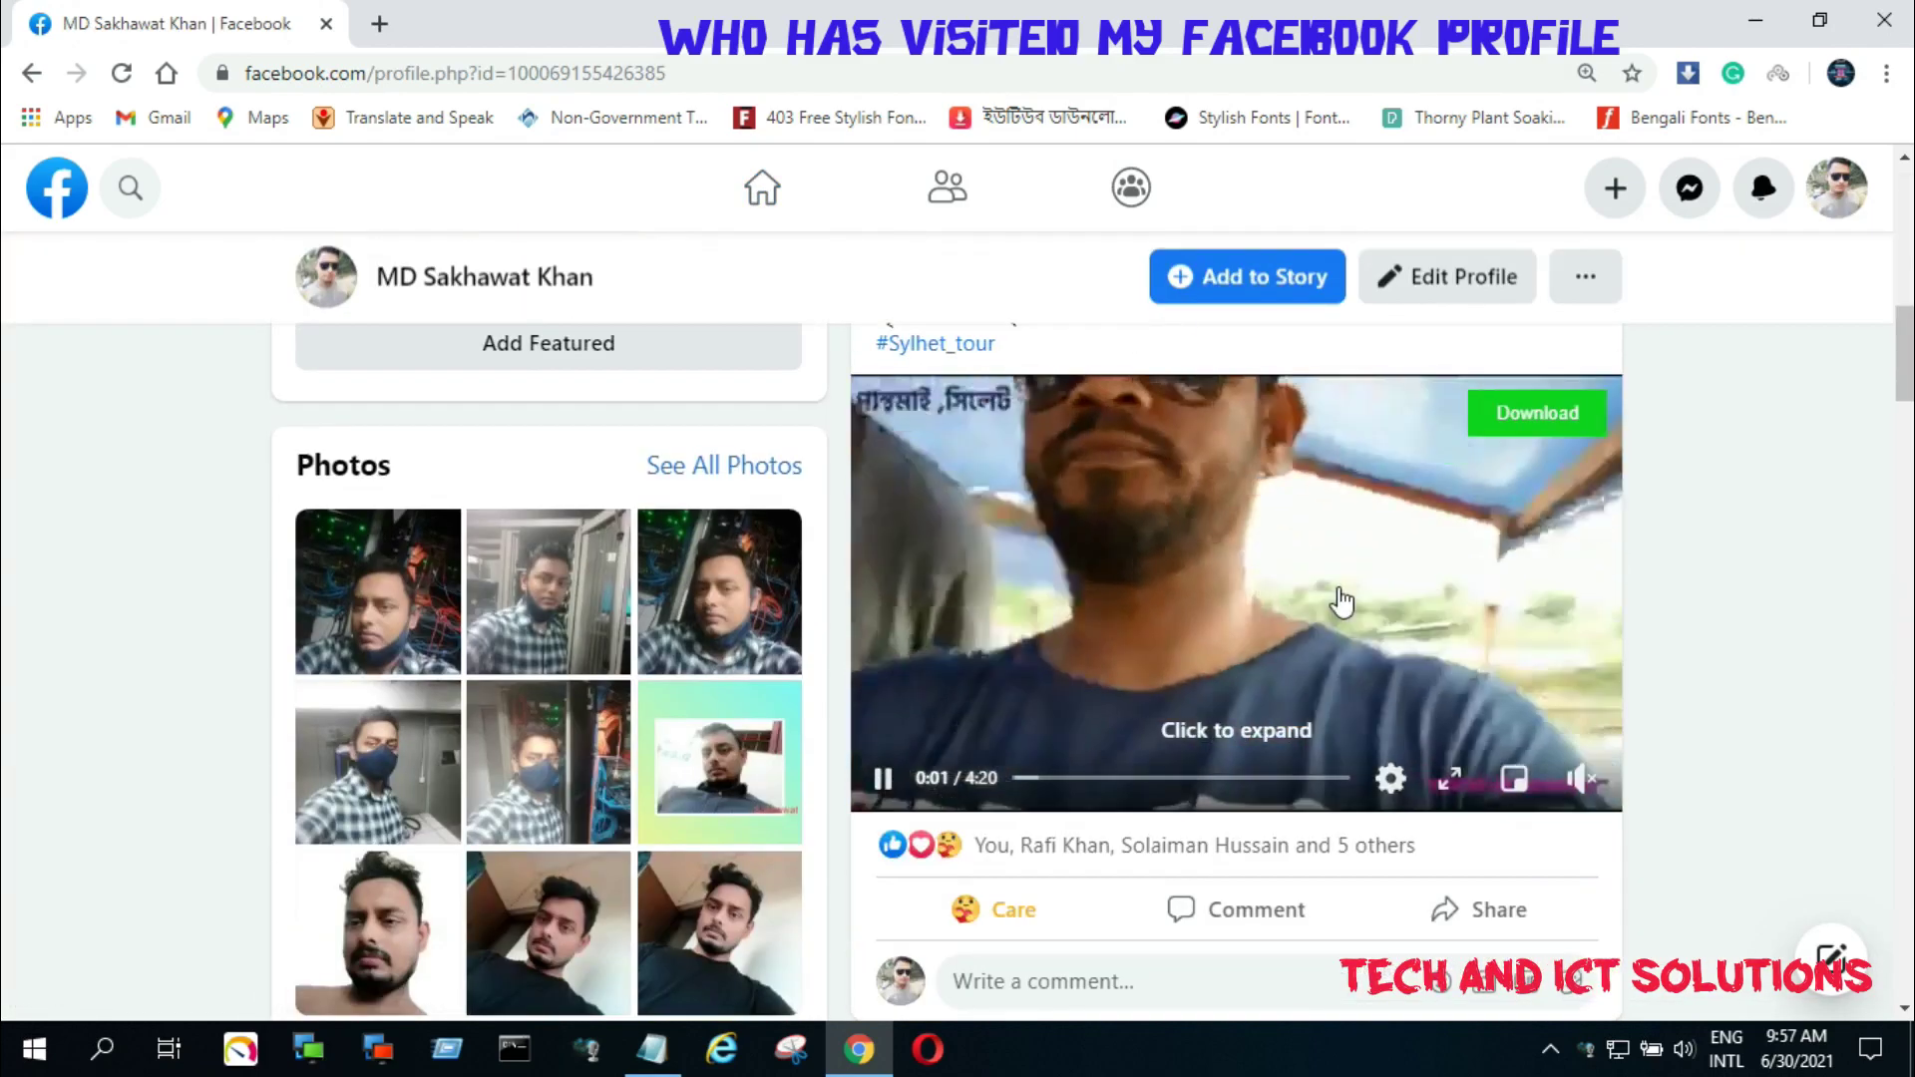
Scroll through your own profile's timeline posts, then go back to the Facebook home feed
{"action": "scroll", "coordinate": [1342, 604], "scroll_direction": "down", "scroll_amount": 8}
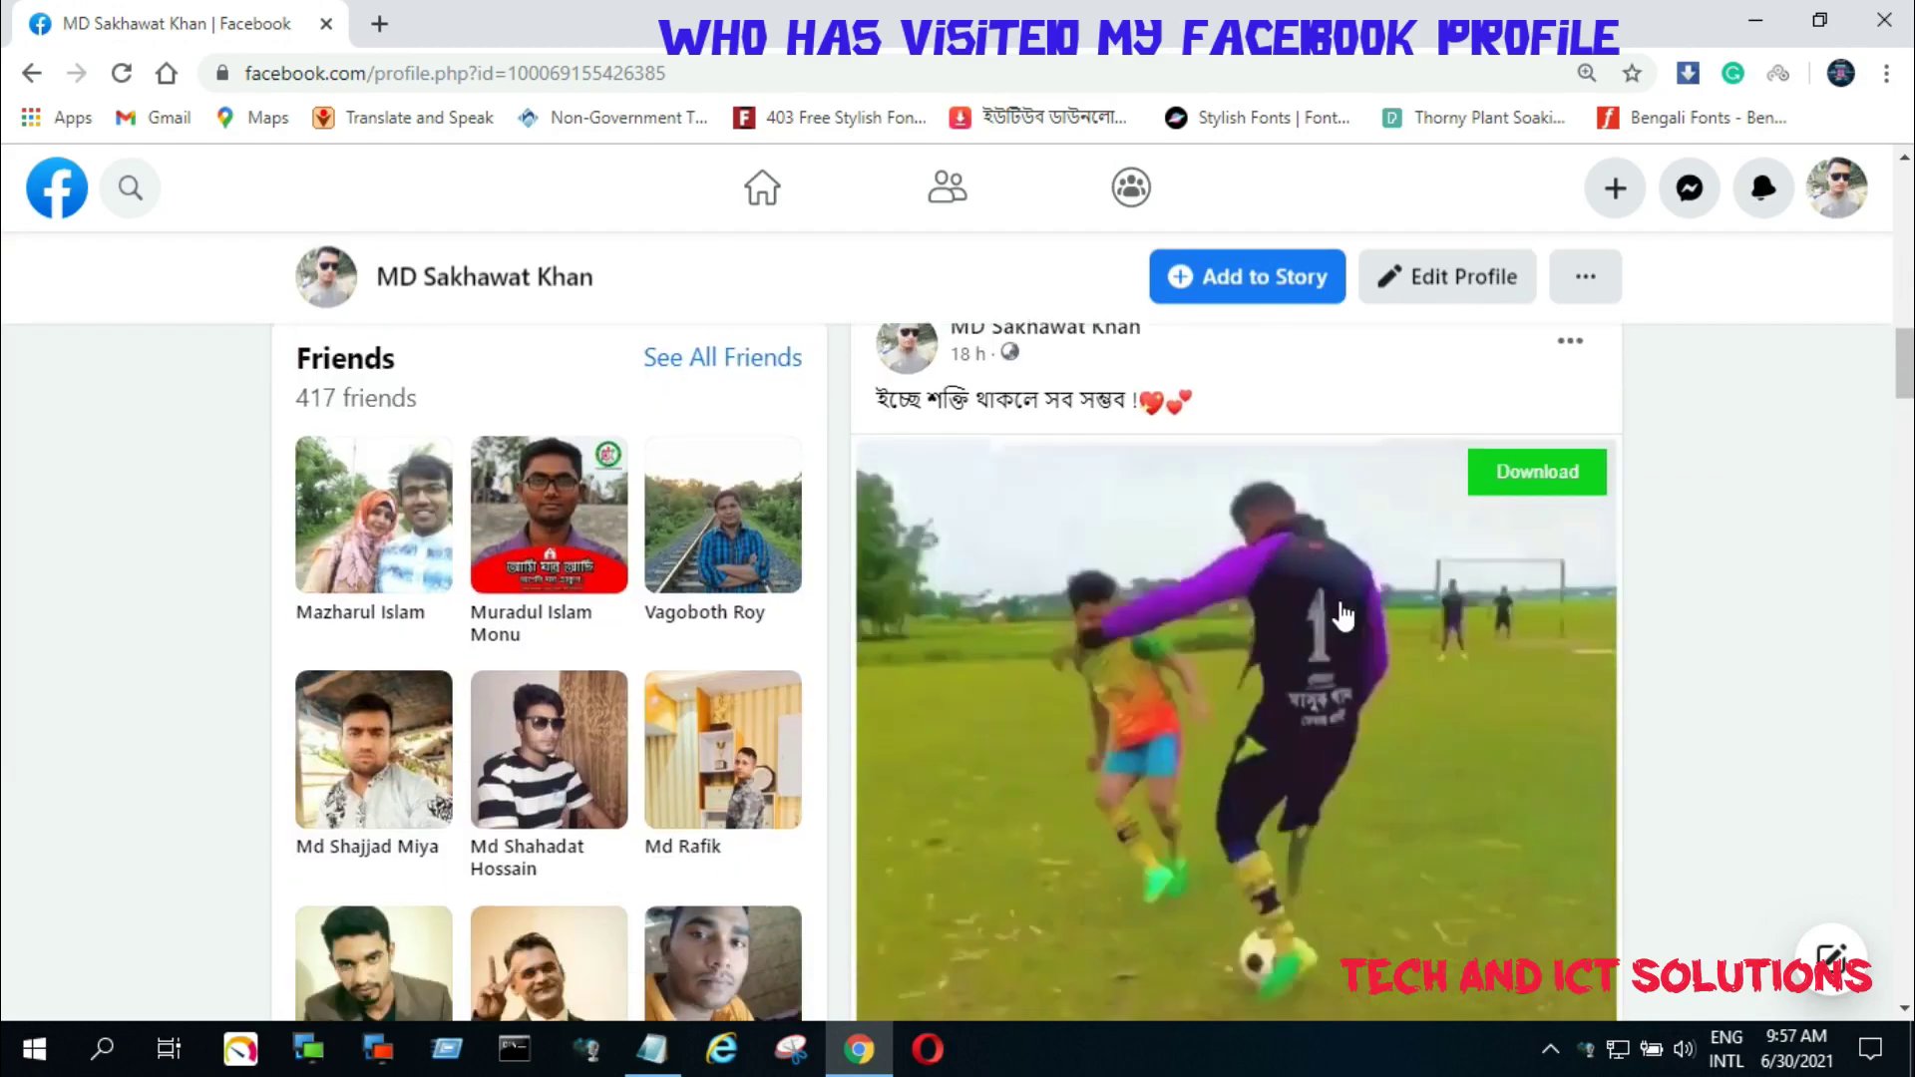
{"action": "scroll", "coordinate": [1342, 615], "scroll_direction": "down", "scroll_amount": 1}
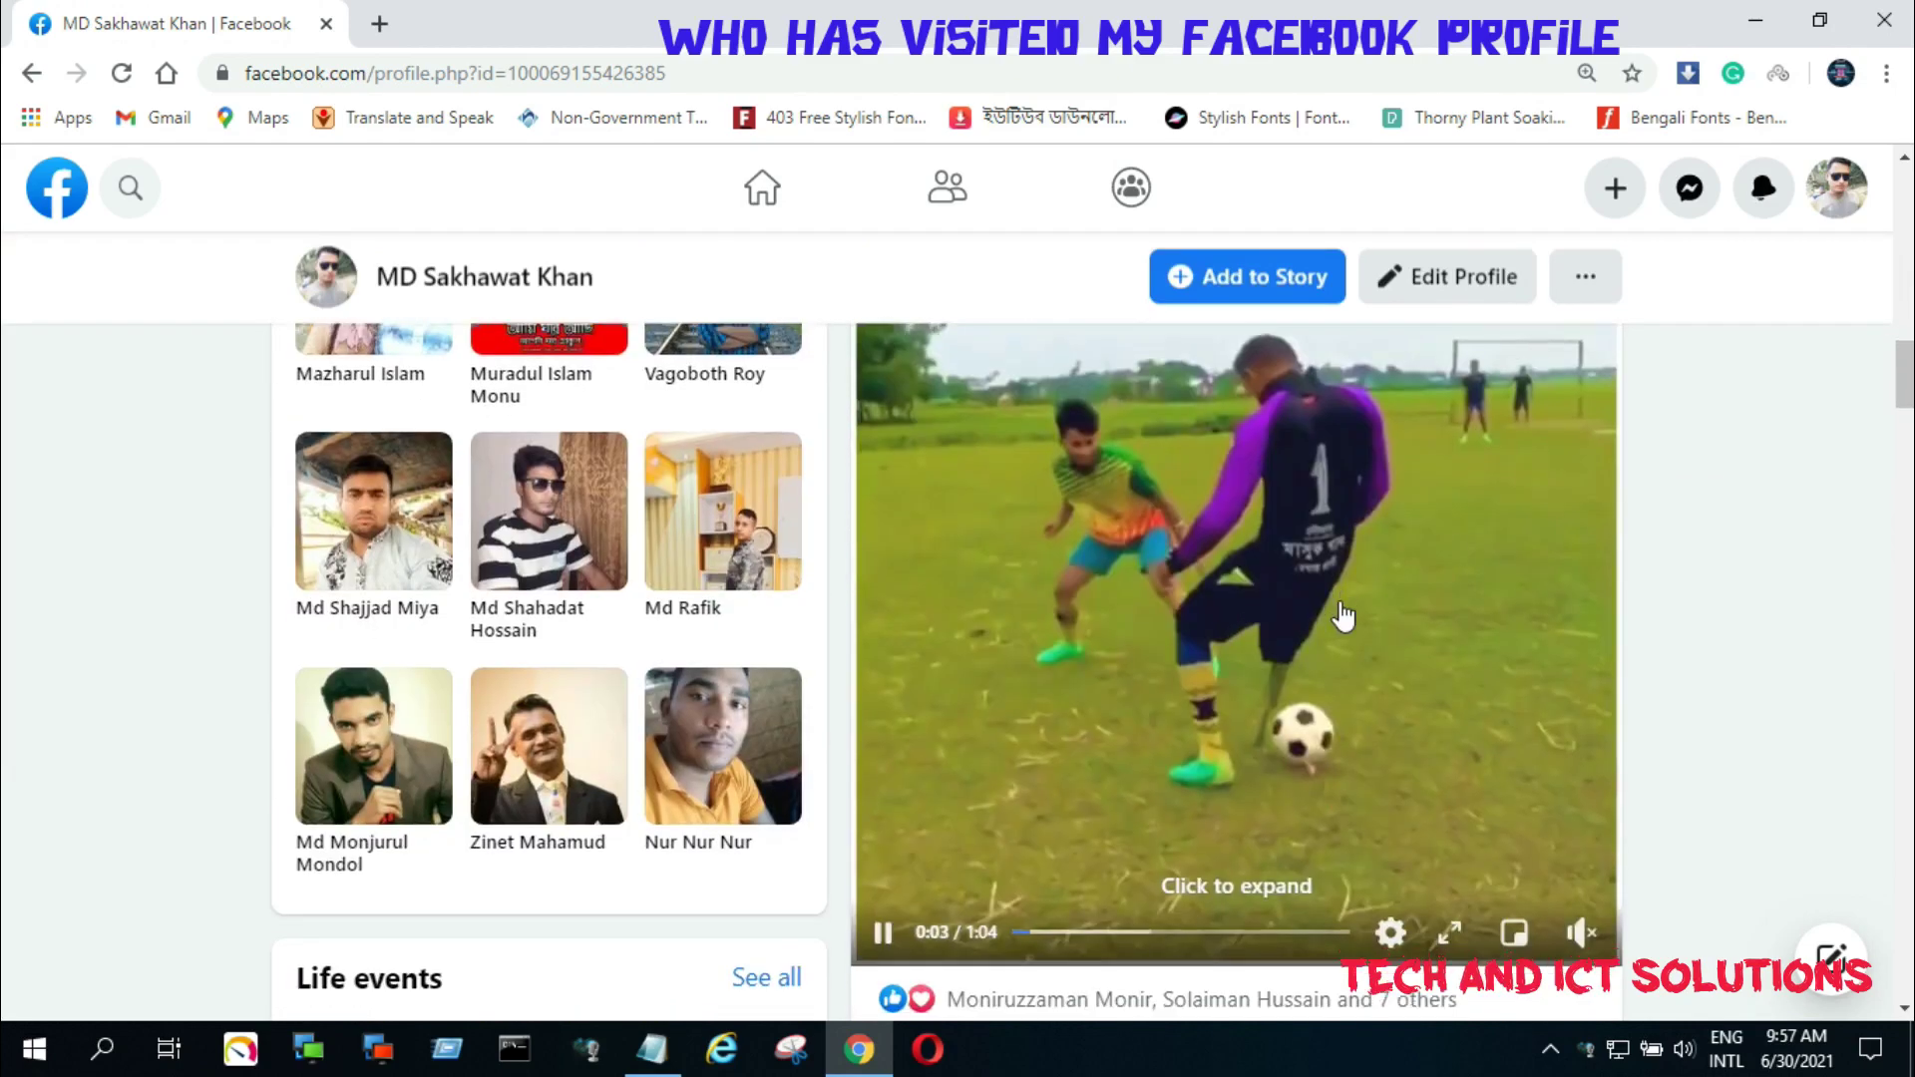
{"action": "scroll", "coordinate": [1342, 616], "scroll_direction": "down", "scroll_amount": 5}
{"action": "scroll", "coordinate": [1342, 604], "scroll_direction": "down", "scroll_amount": 9}
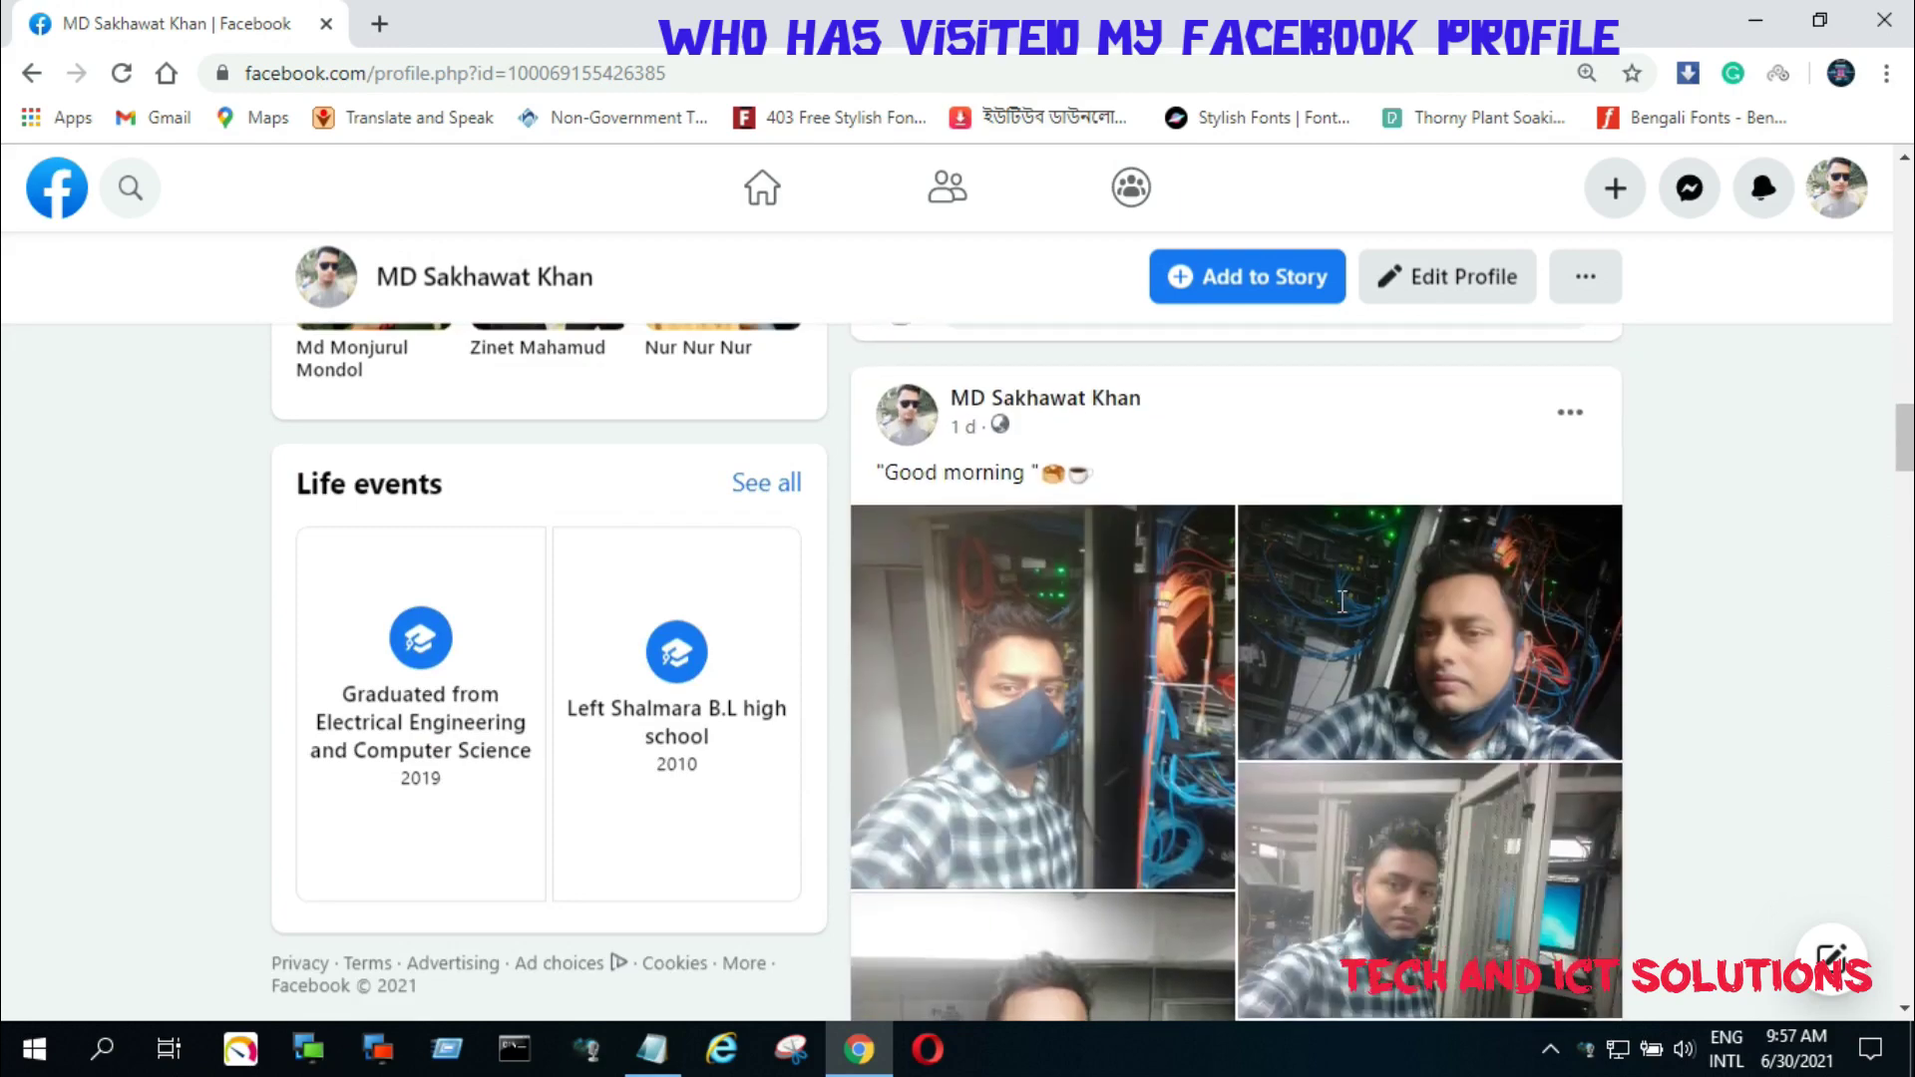
{"action": "scroll", "coordinate": [1342, 615], "scroll_direction": "down", "scroll_amount": 10}
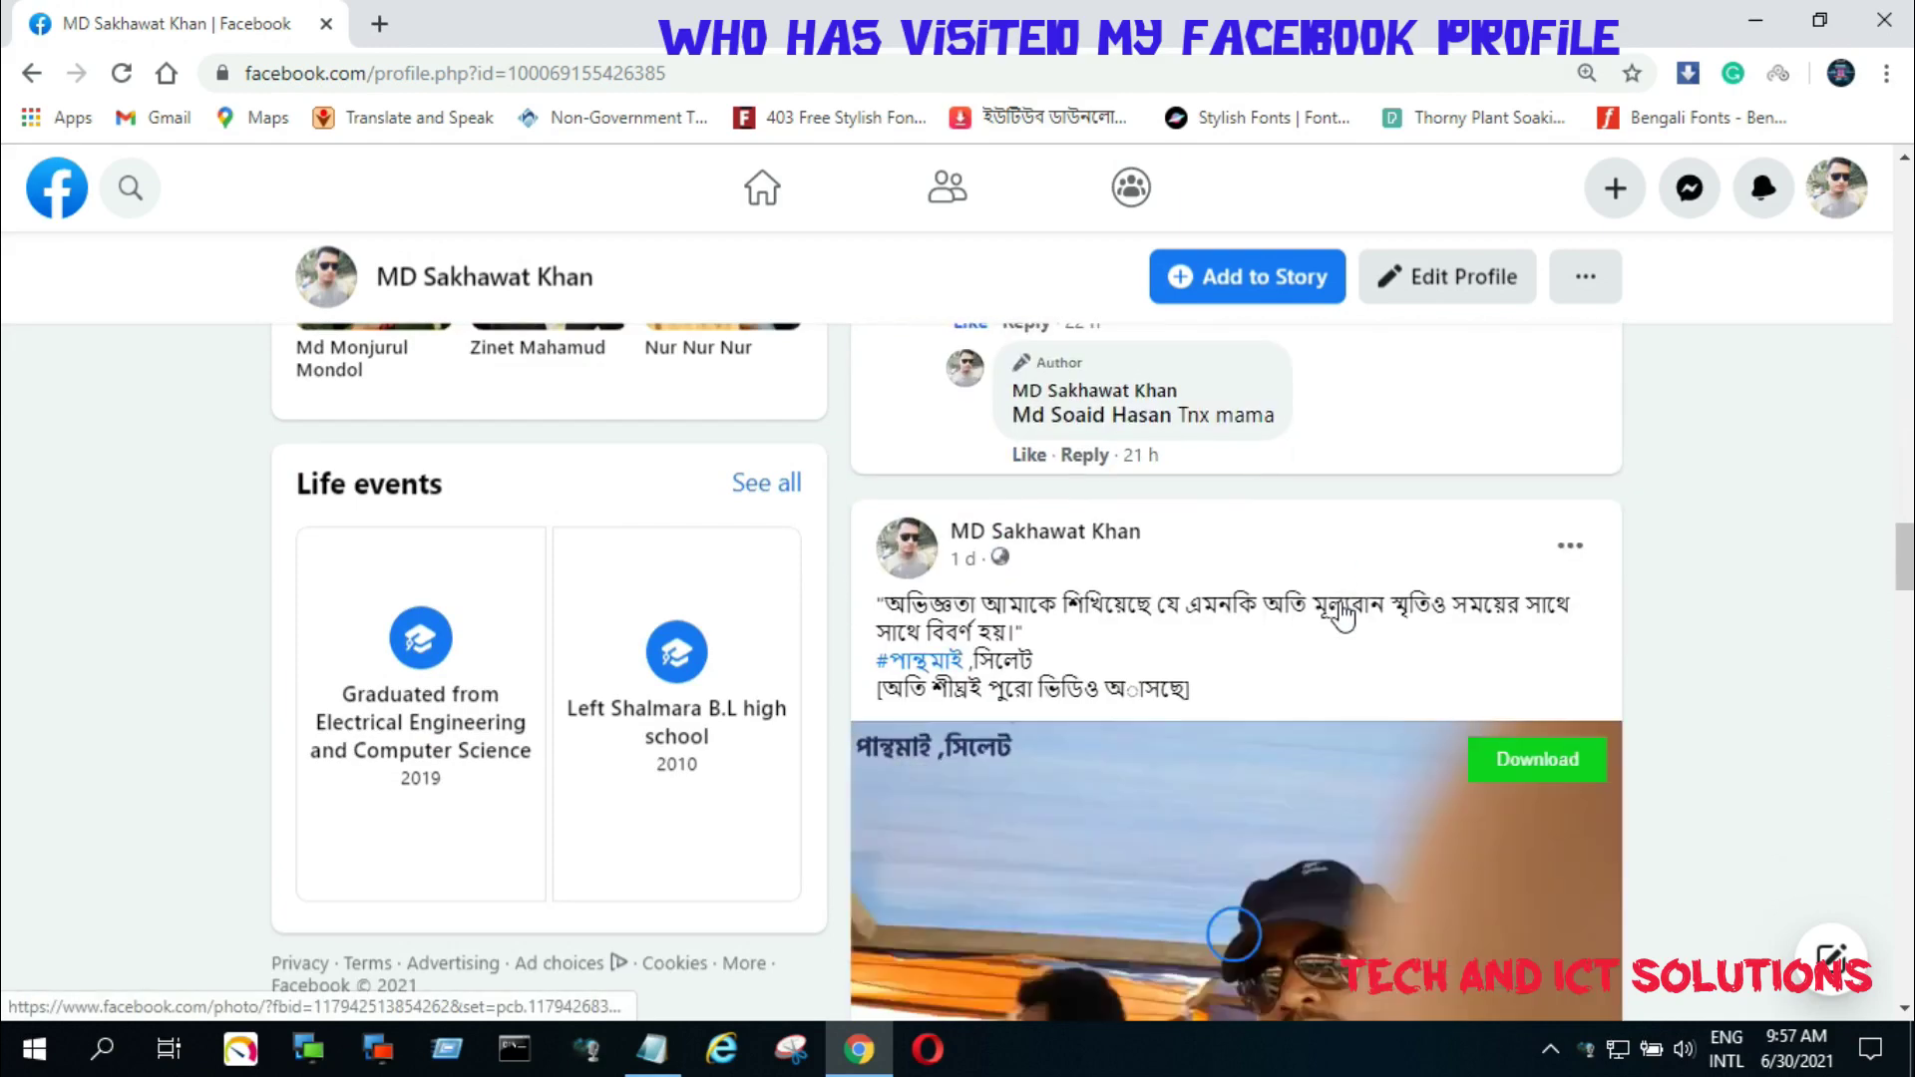
{"action": "scroll", "coordinate": [1341, 616], "scroll_direction": "down", "scroll_amount": 10}
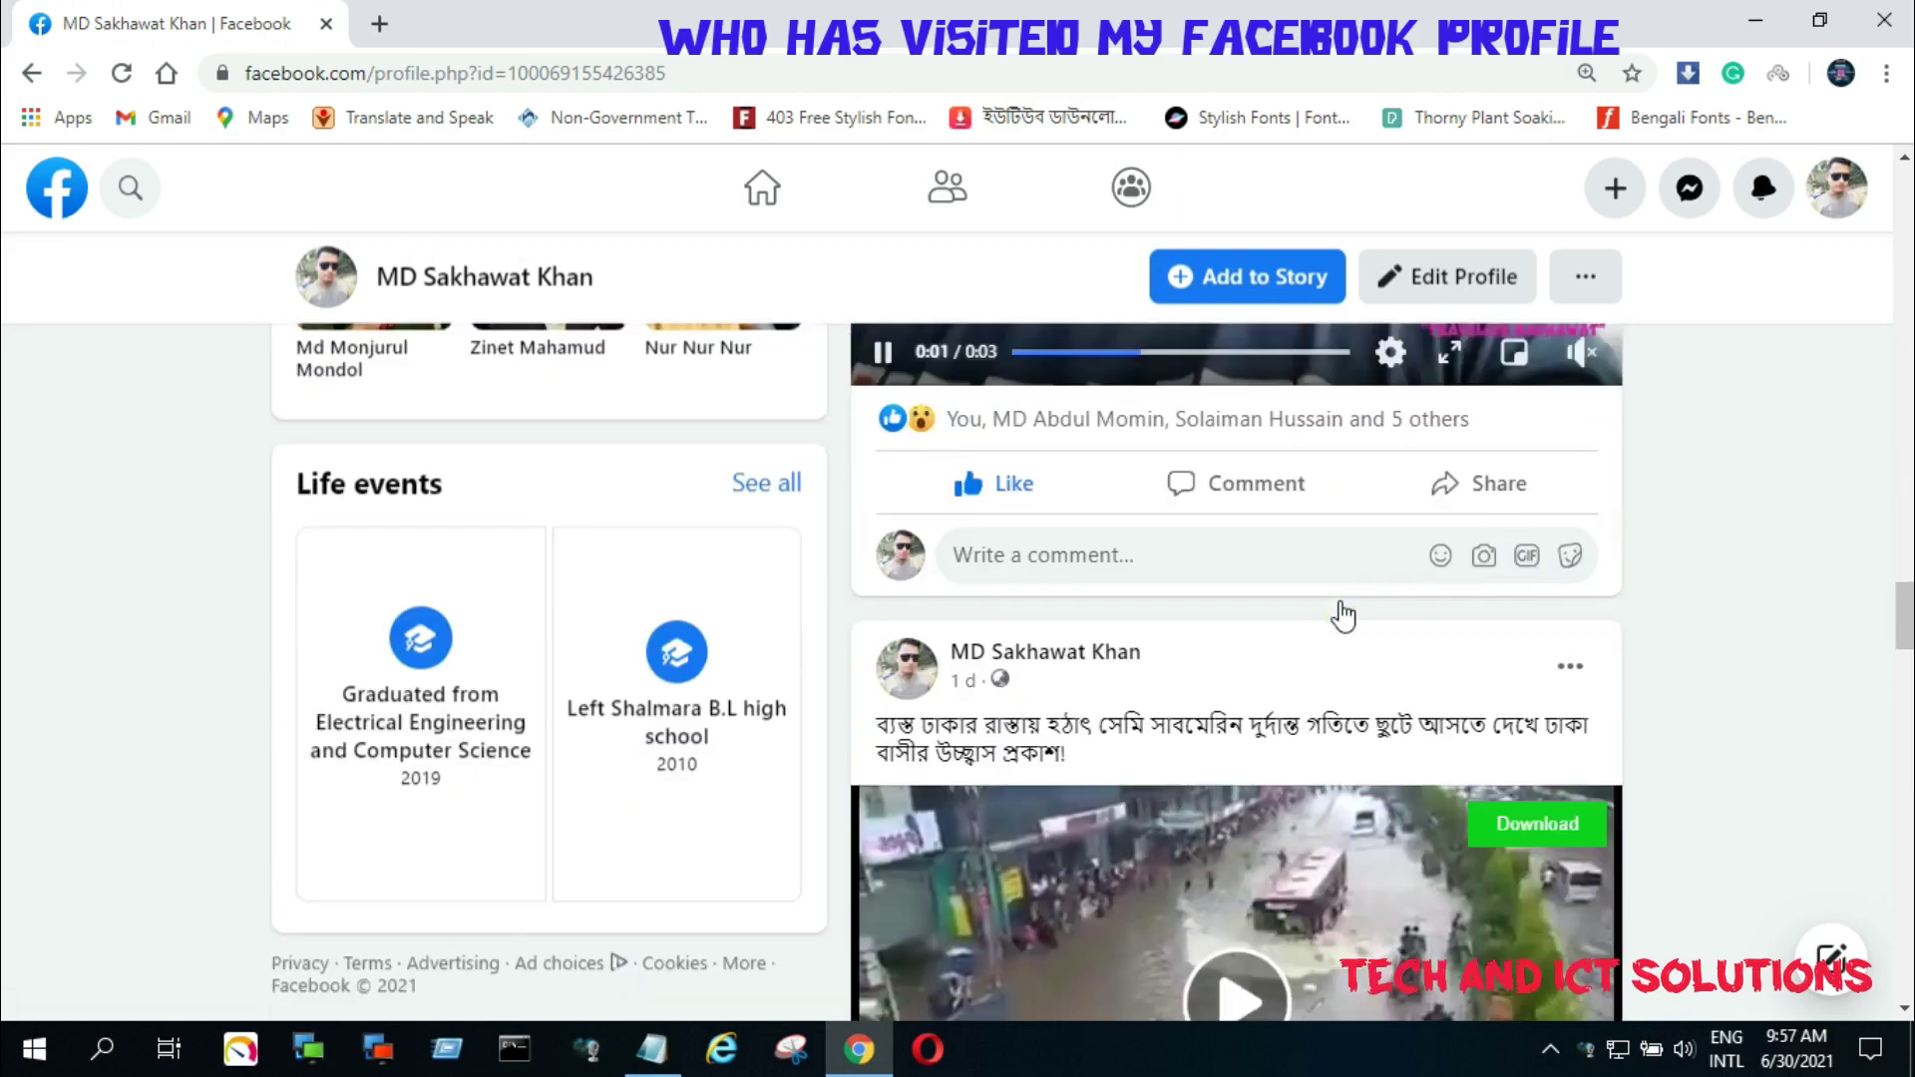
{"action": "scroll", "coordinate": [1342, 615], "scroll_direction": "up", "scroll_amount": 3}
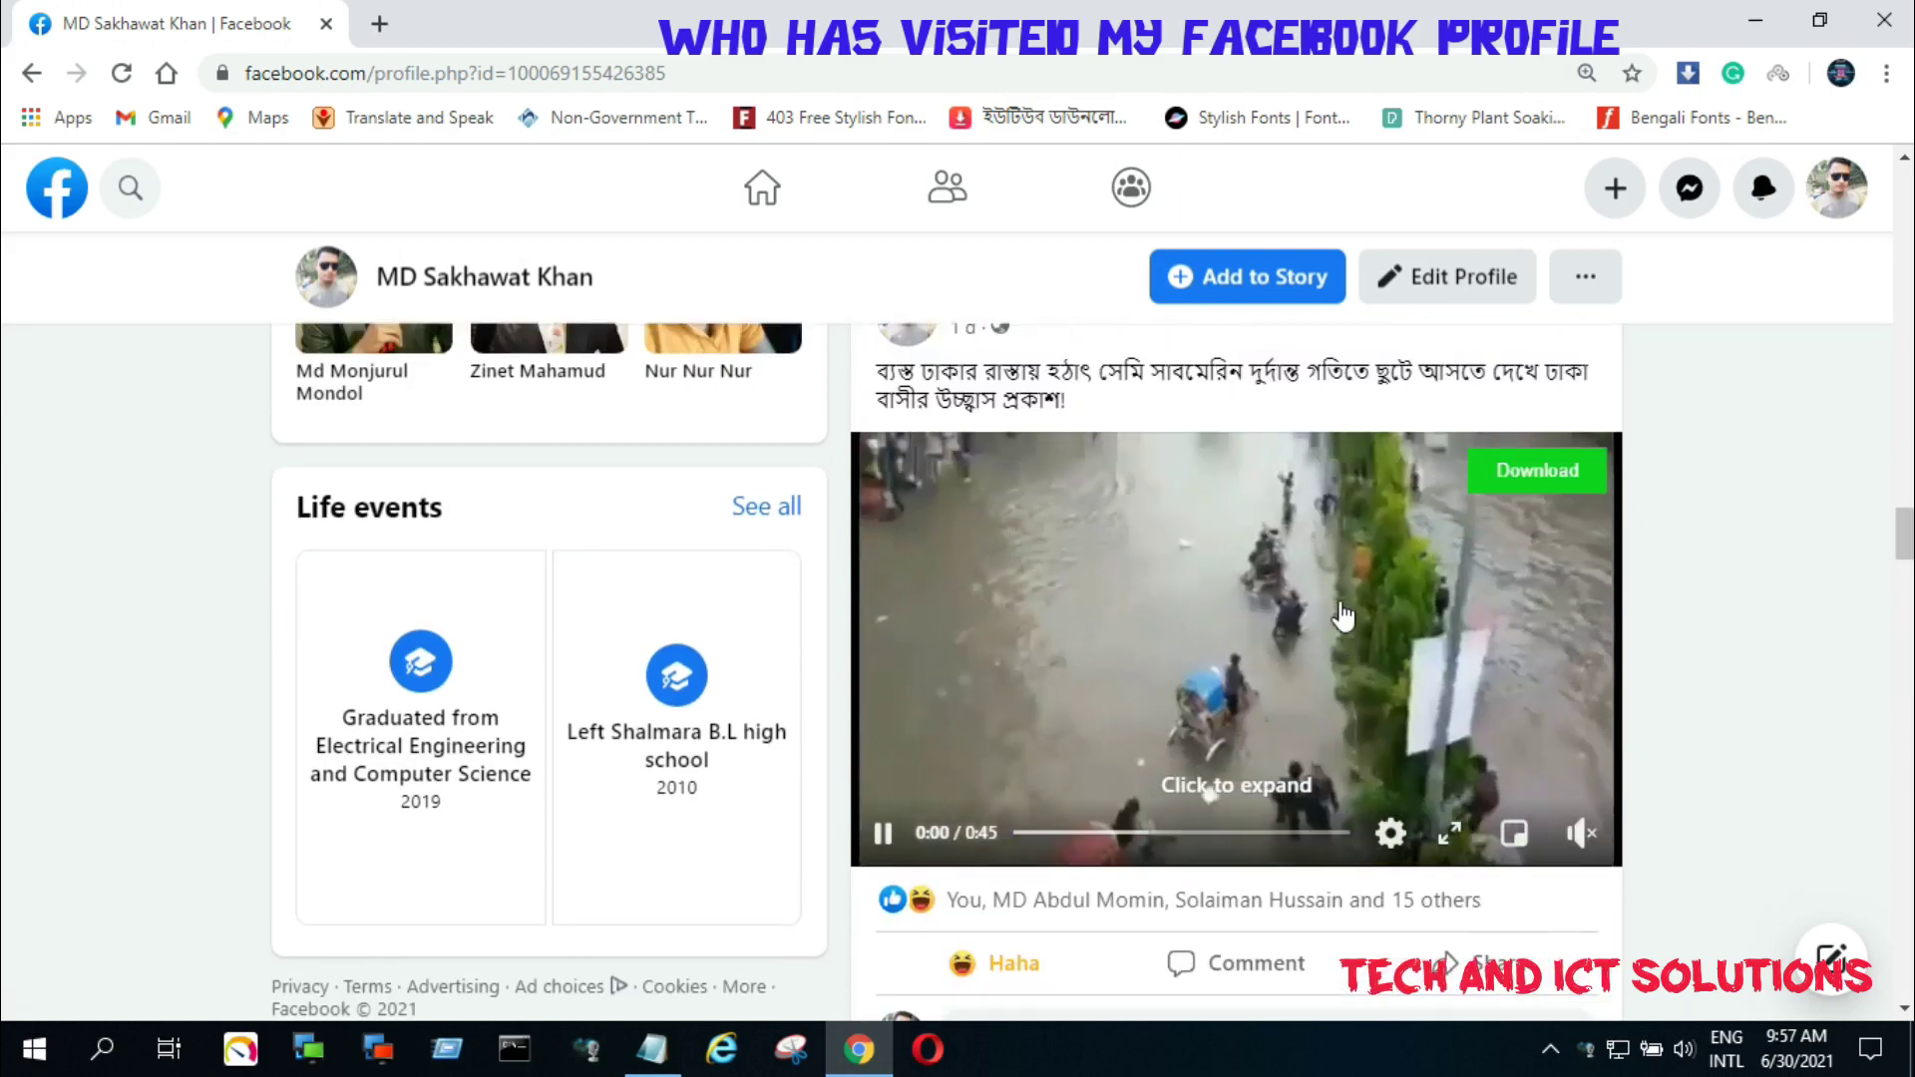
{"action": "scroll", "coordinate": [1342, 611], "scroll_direction": "down", "scroll_amount": 7}
{"action": "scroll", "coordinate": [1342, 615], "scroll_direction": "down", "scroll_amount": 5}
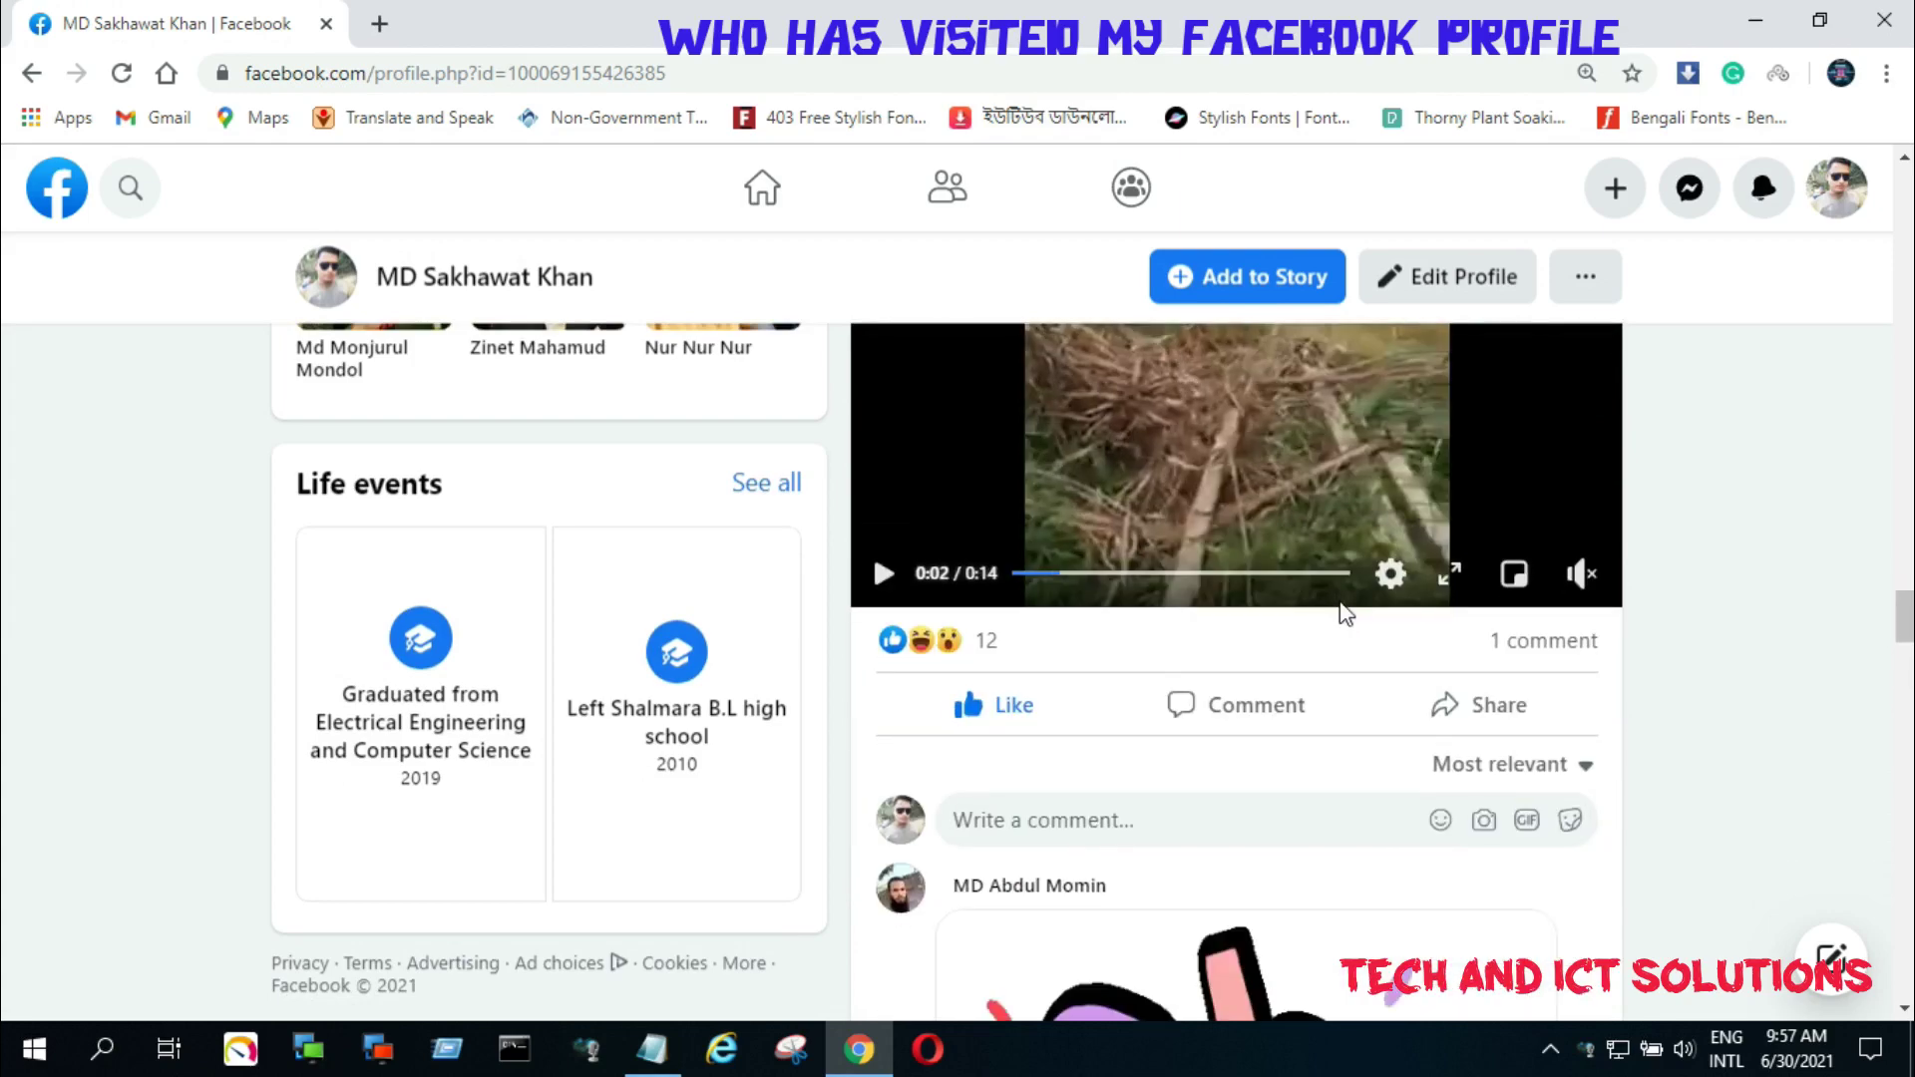
{"action": "scroll", "coordinate": [1342, 616], "scroll_direction": "up", "scroll_amount": 5}
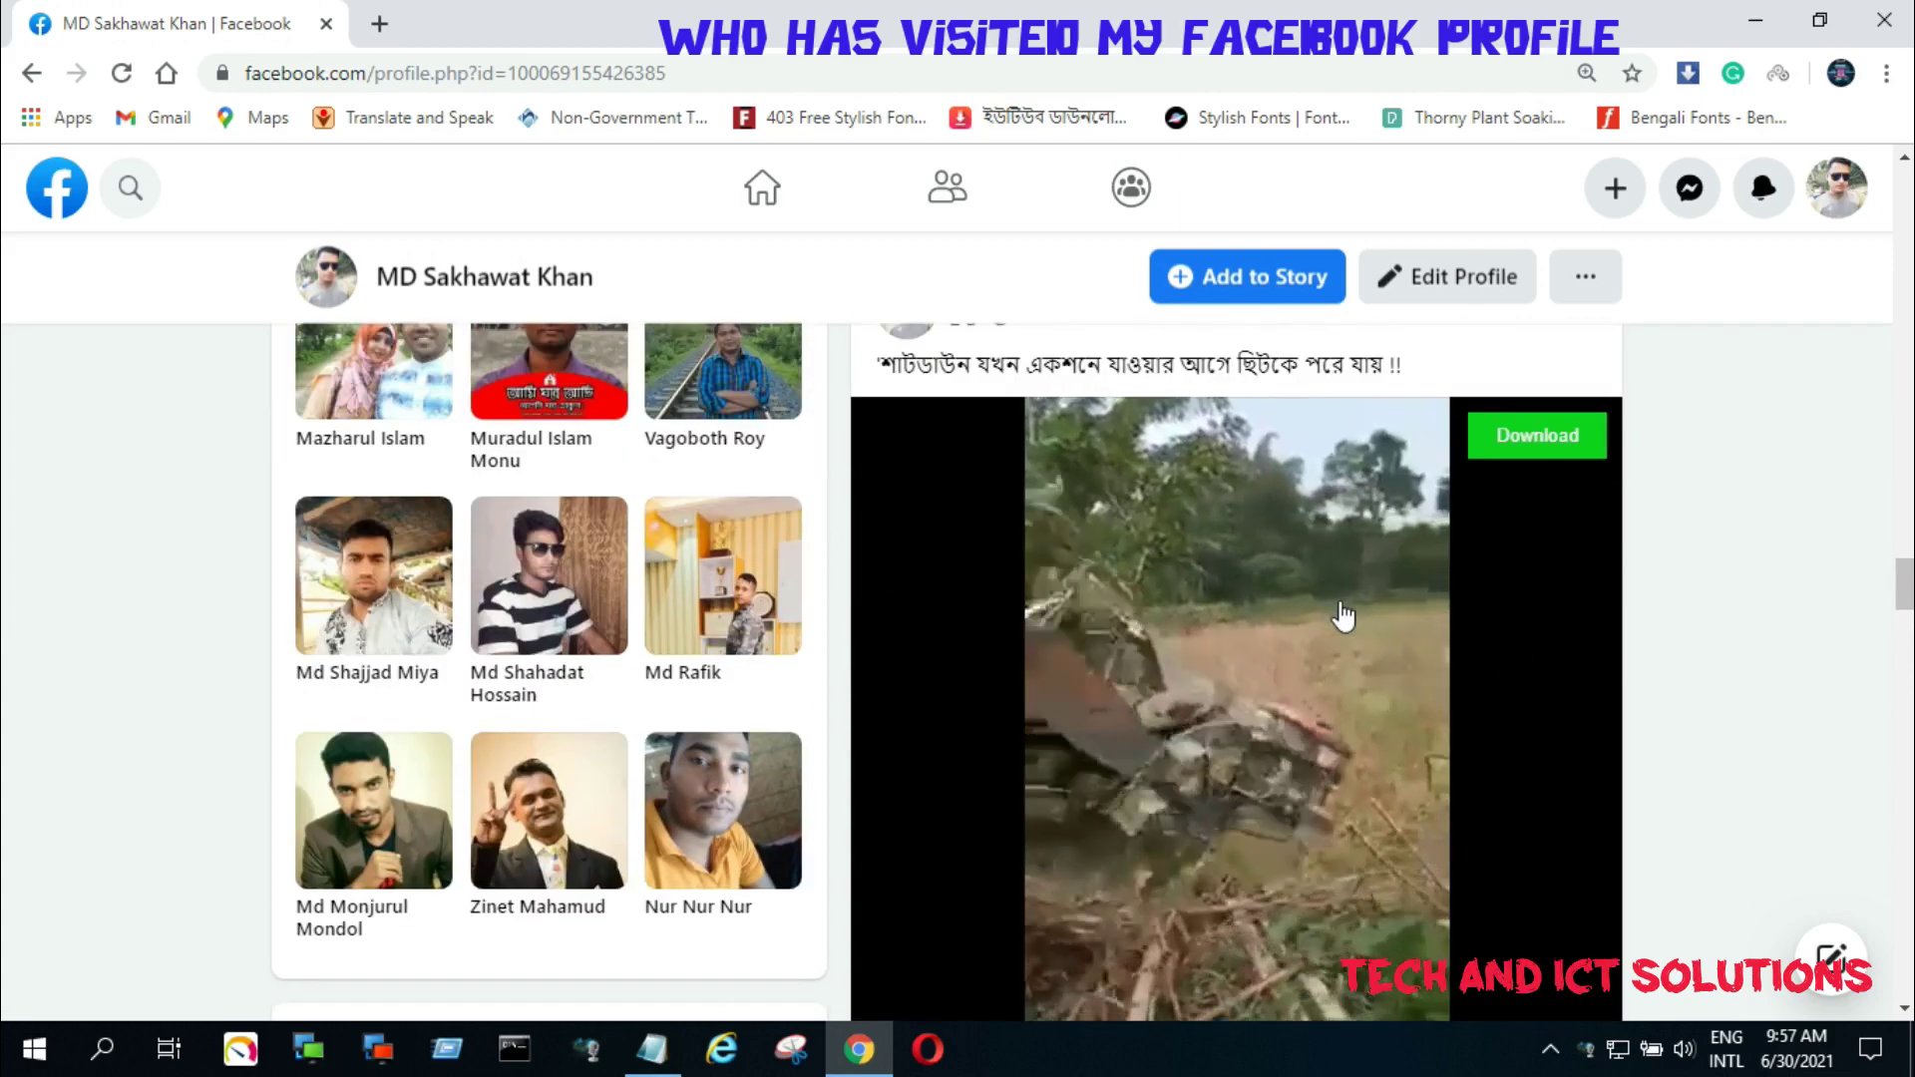
{"action": "left_click", "coordinate": [762, 187]}
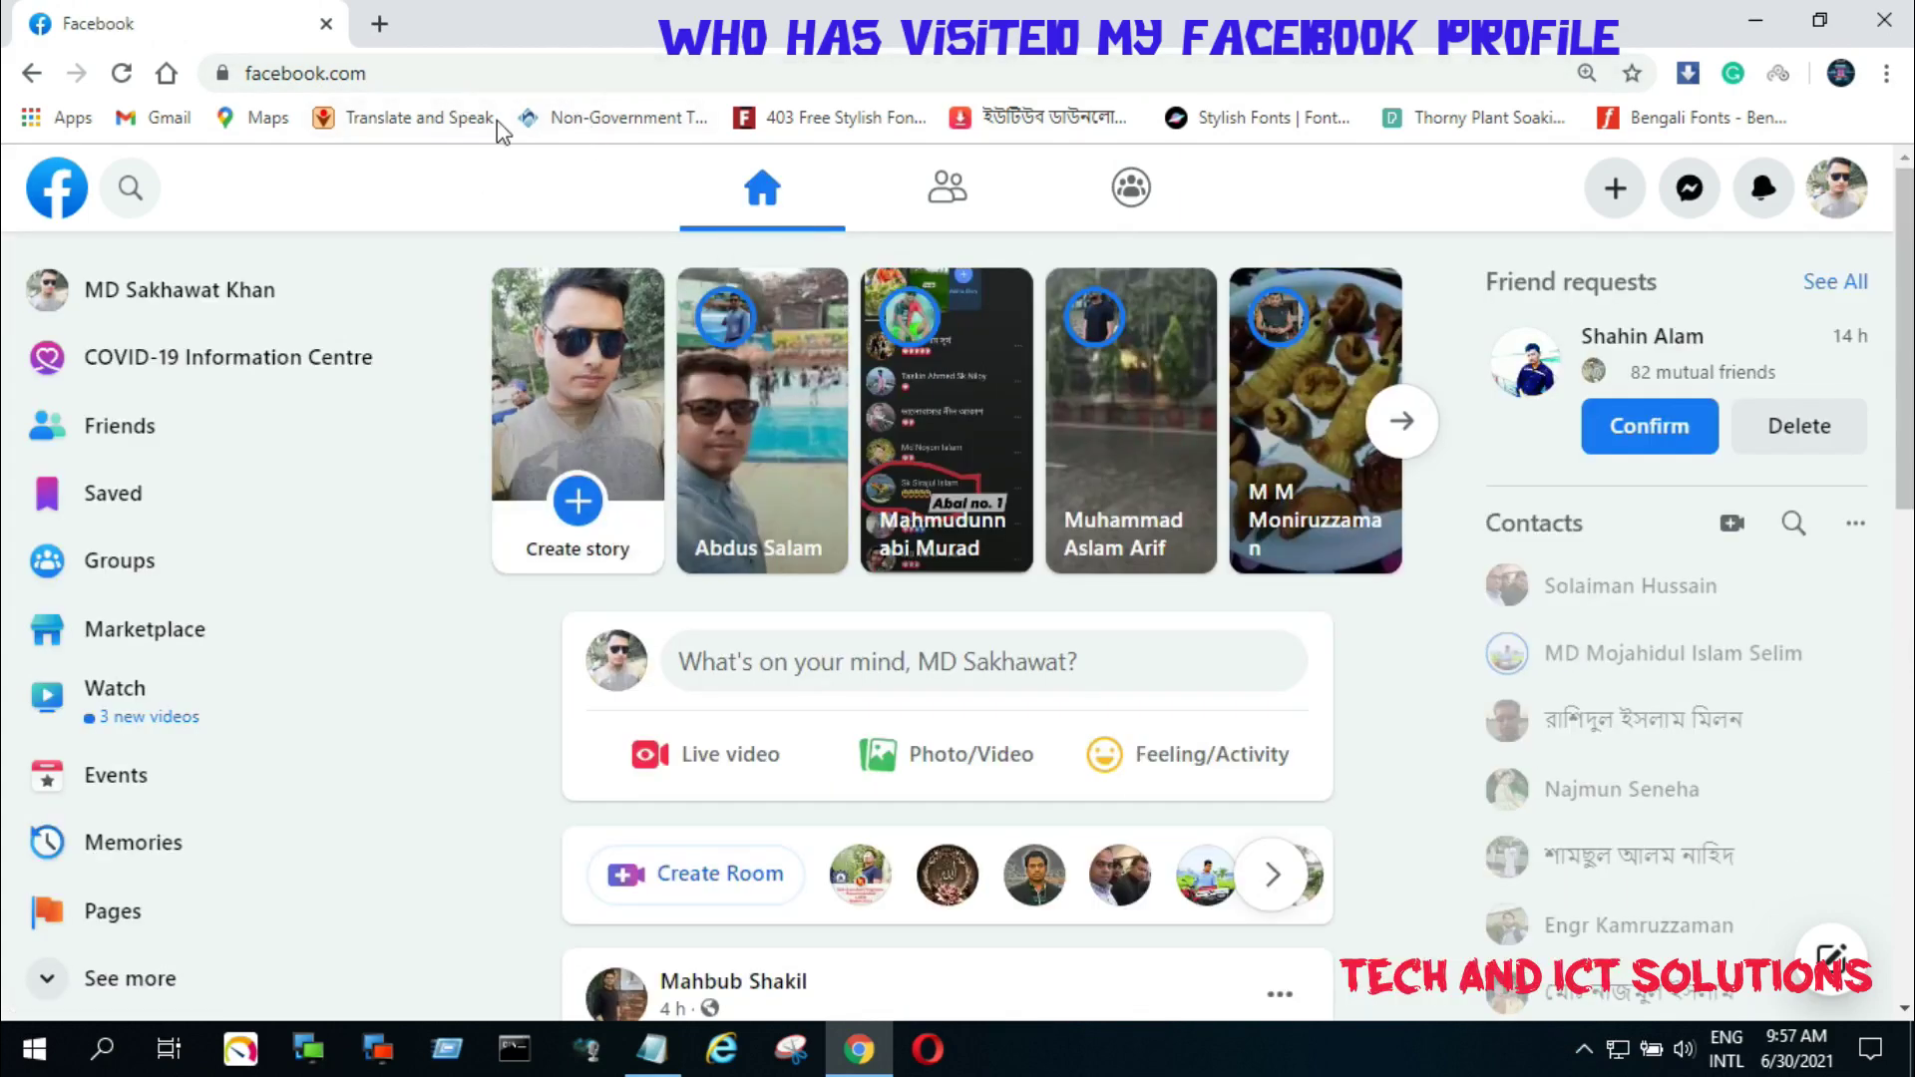
Prefix the facebook.com address with 'view-source:' to load the page's source code
{"action": "left_click", "coordinate": [407, 72]}
{"action": "key", "text": "End"}
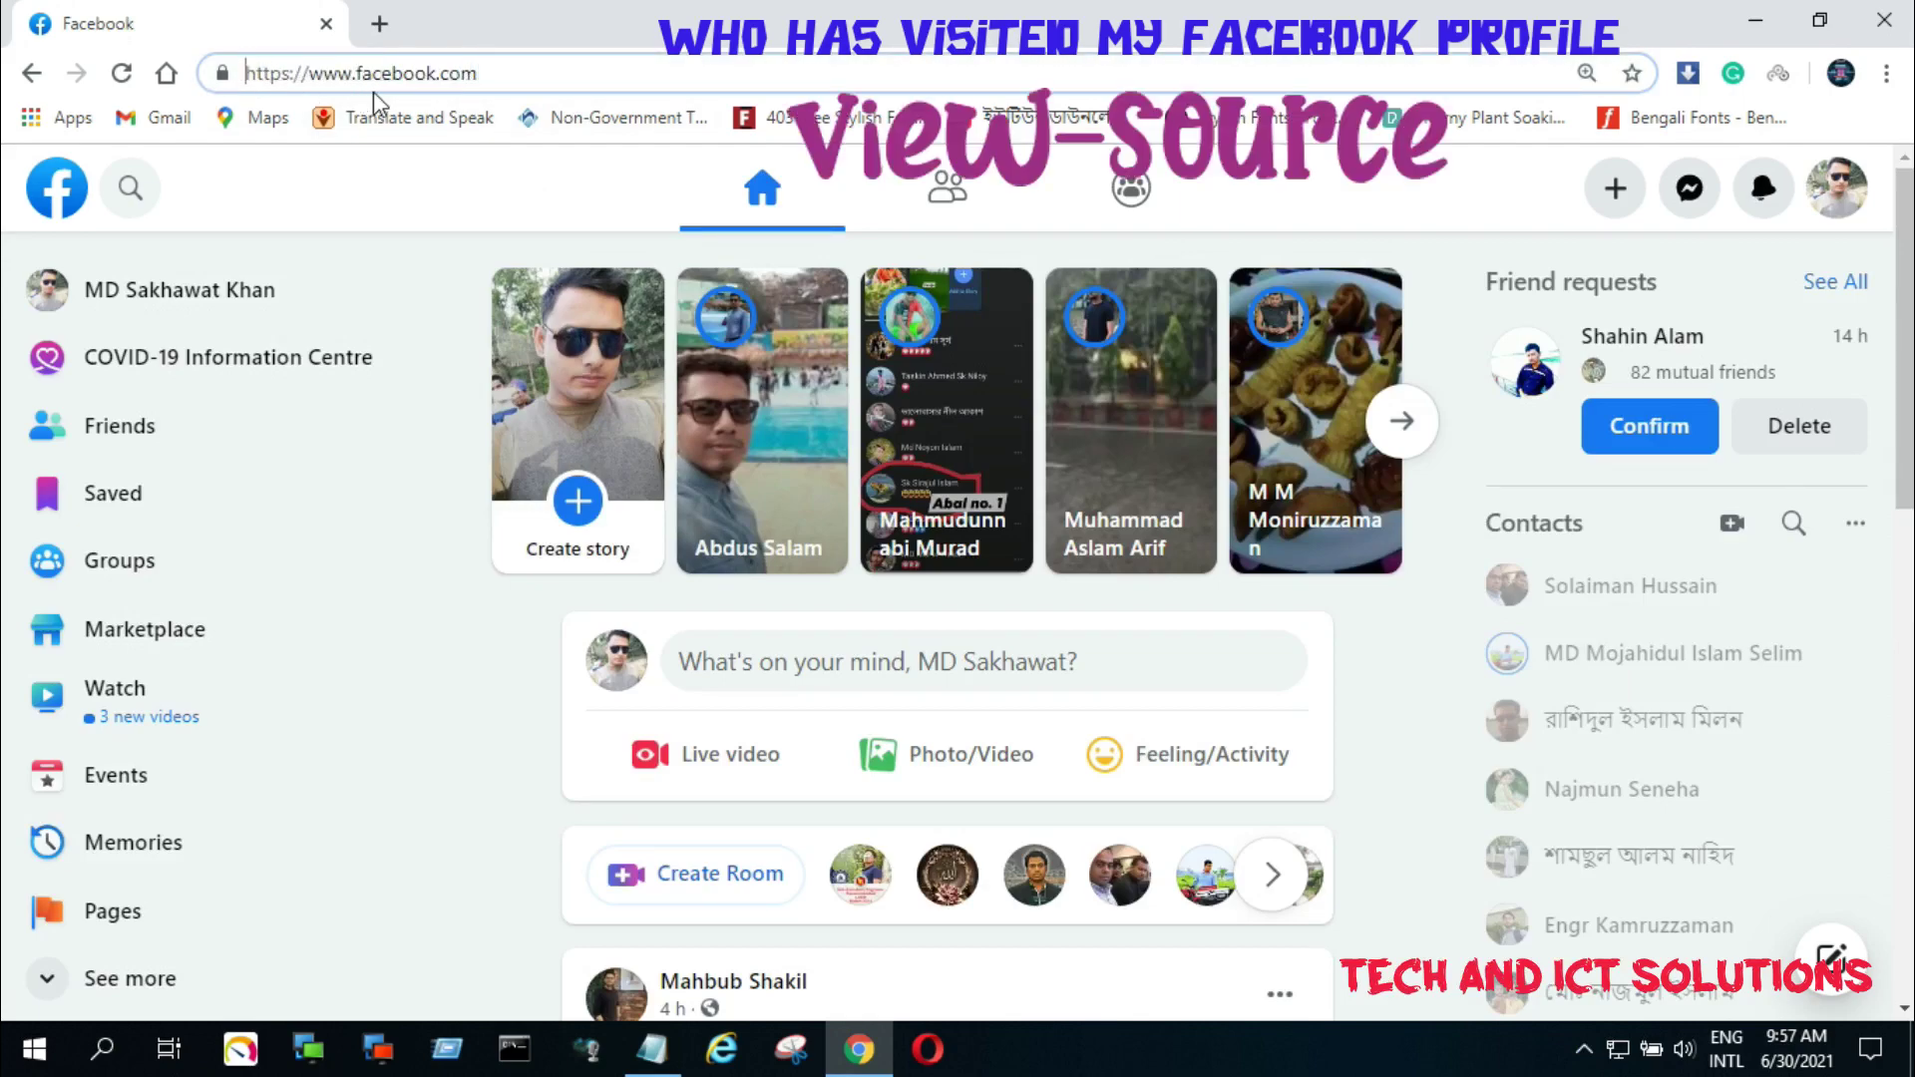
{"action": "type", "text": "view"}
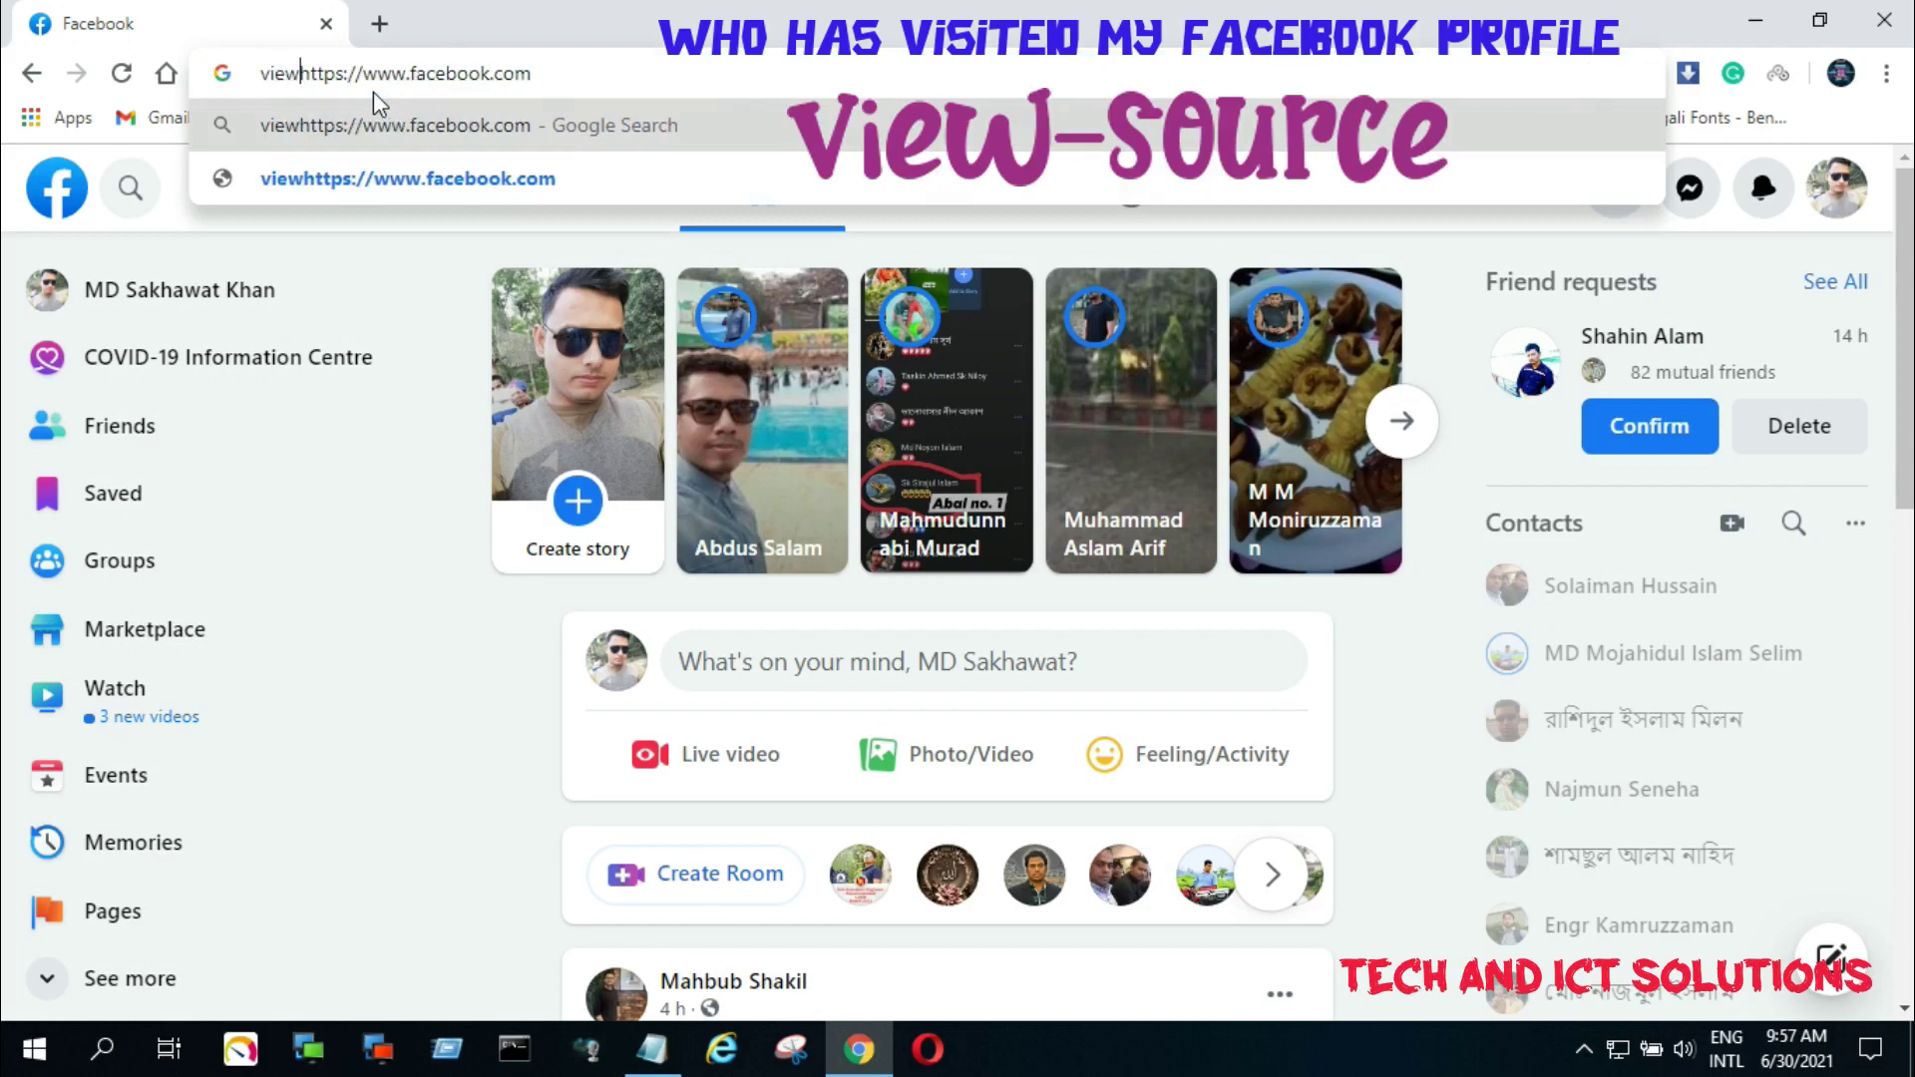
{"action": "type", "text": "-sou"}
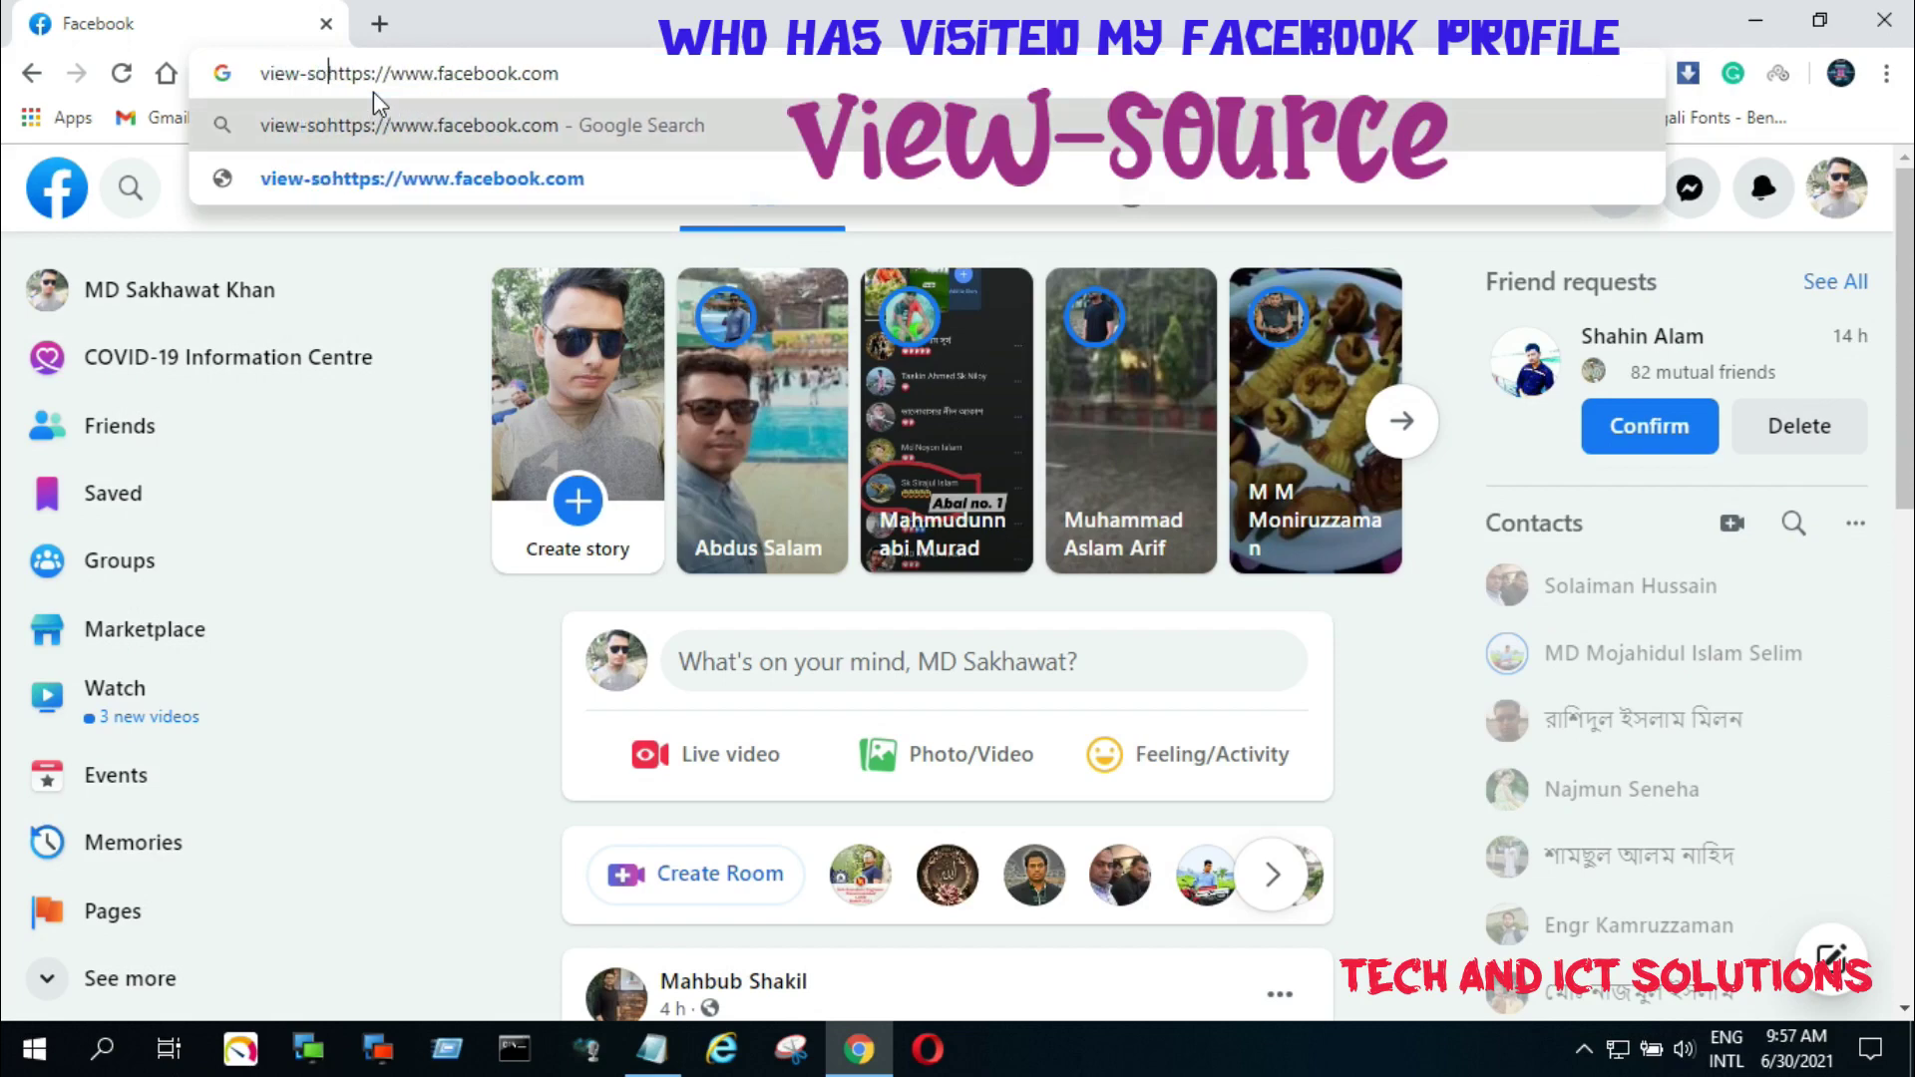
{"action": "type", "text": "rce"}
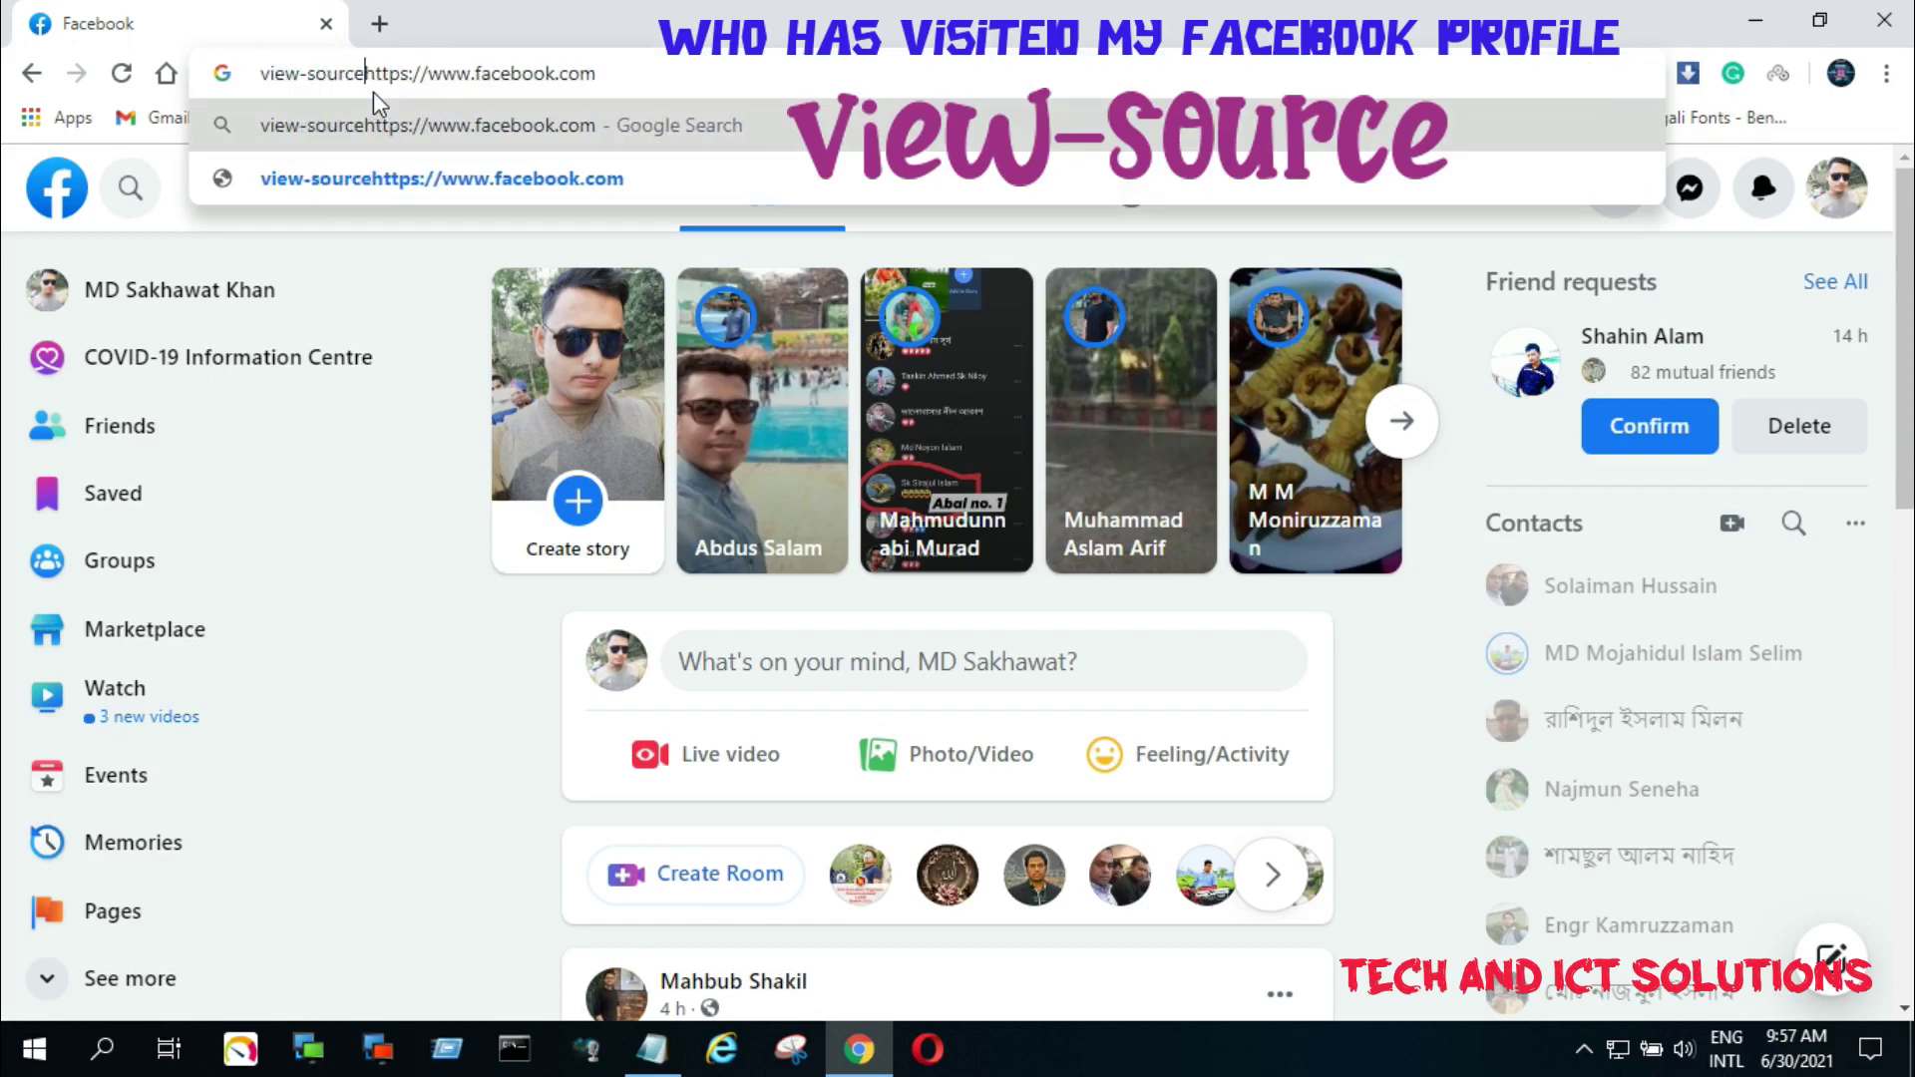
{"action": "type", "text": ":"}
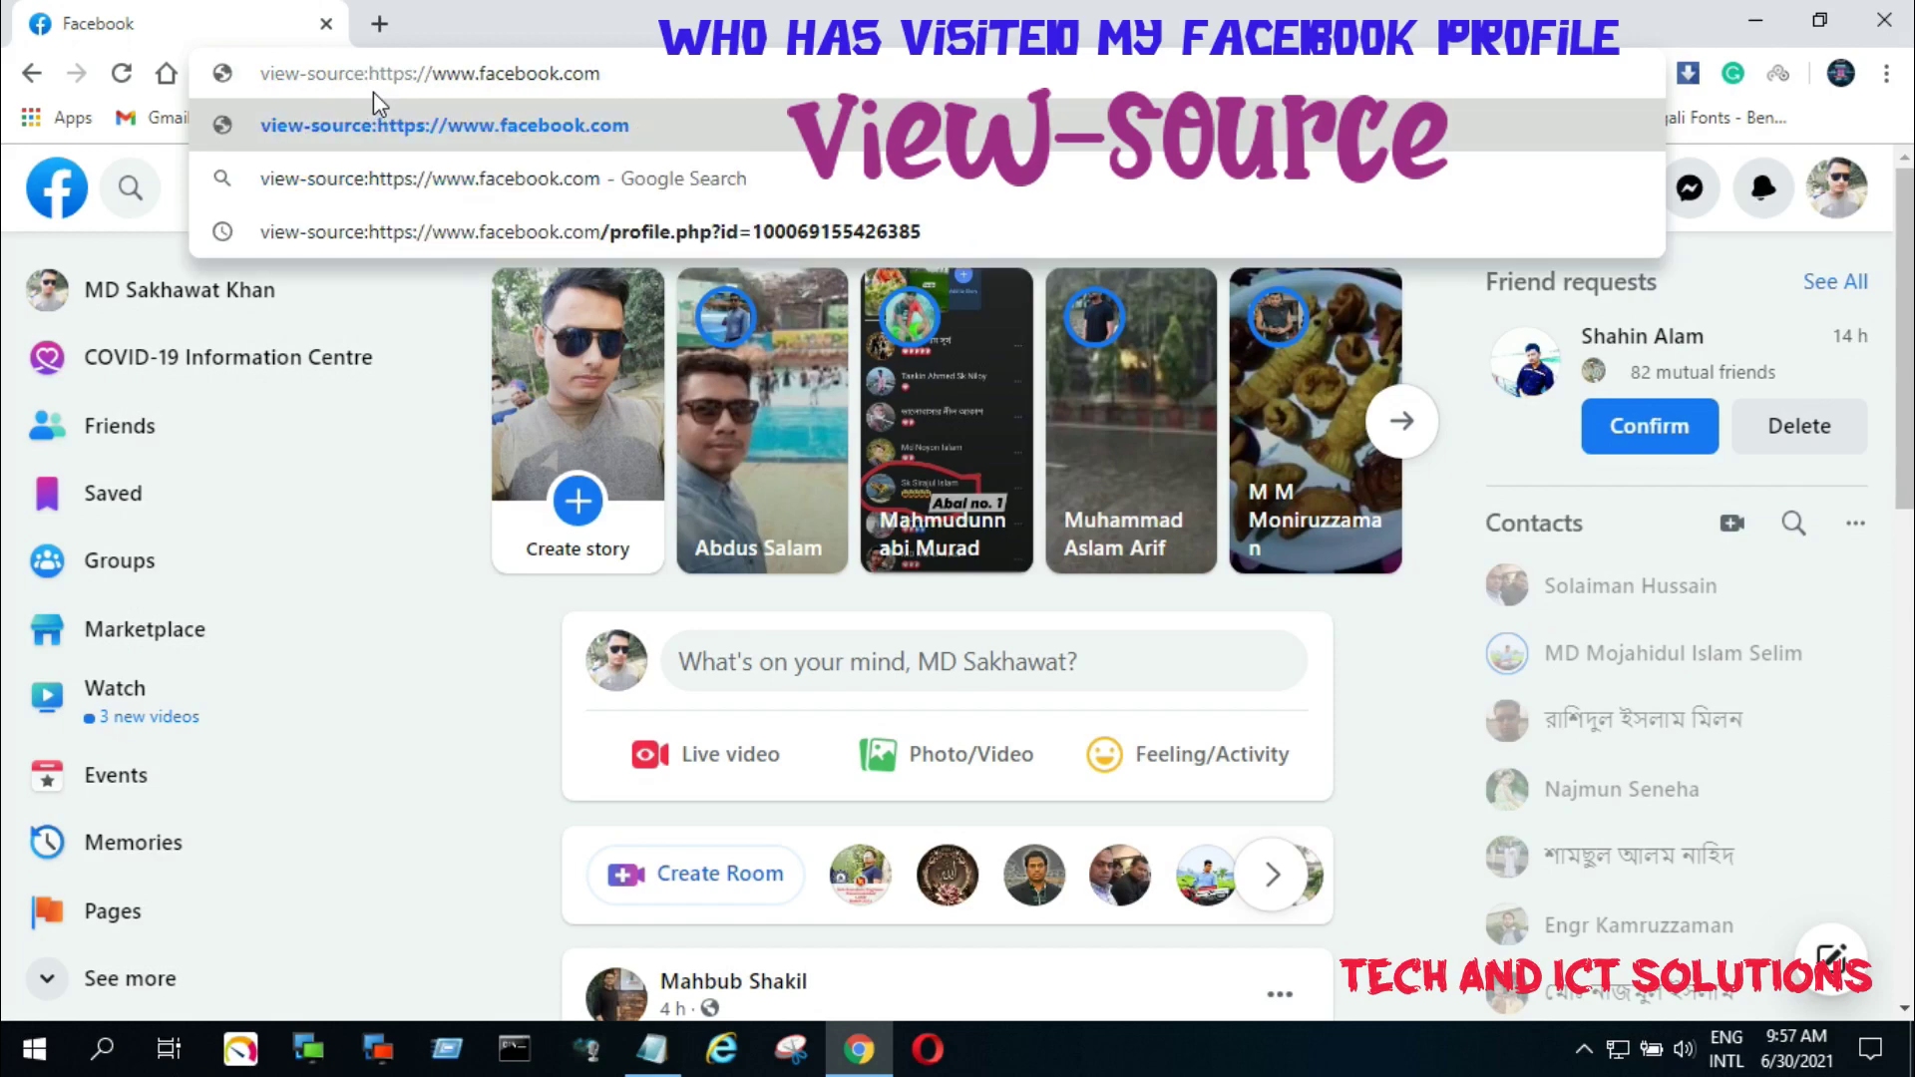
{"action": "key", "text": "Return"}
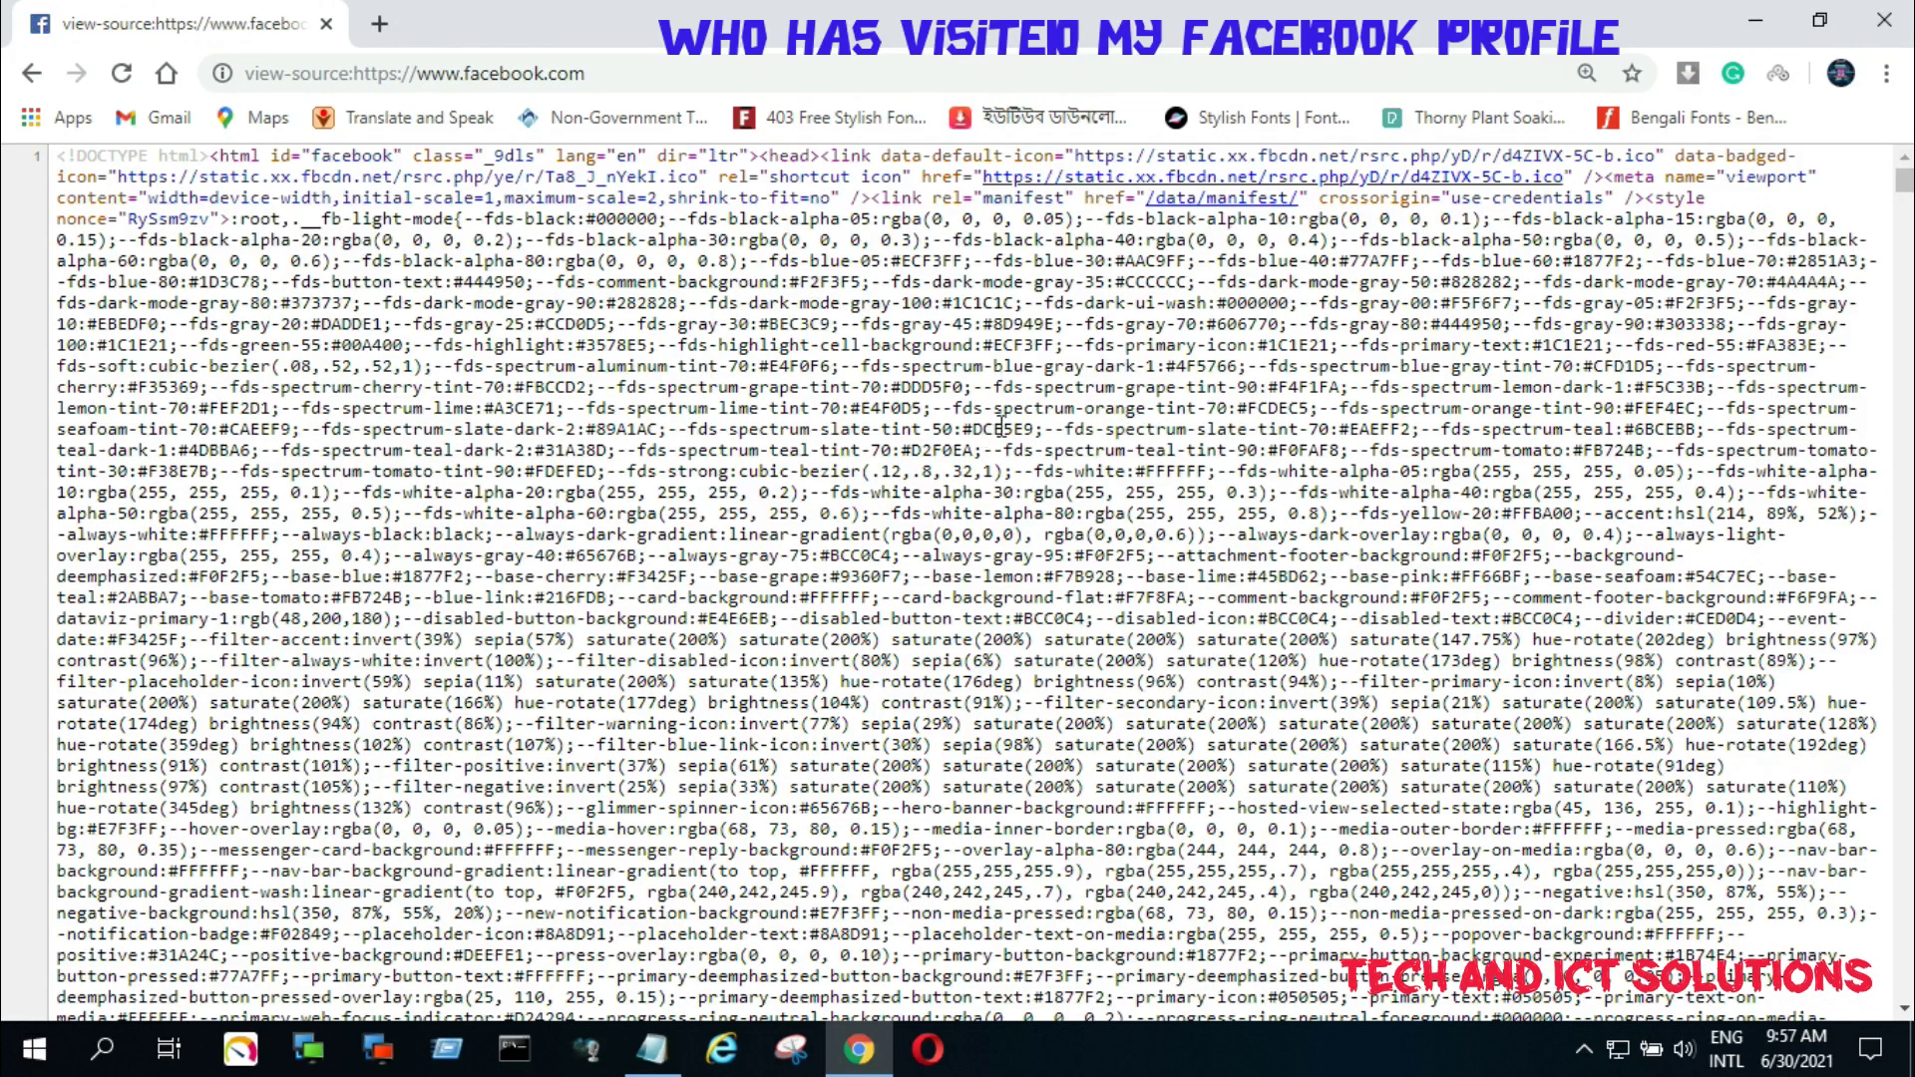
Enlarge the page-source zoom from 110% to 125% and beyond
{"action": "scroll", "coordinate": [1001, 429], "scroll_direction": "down", "scroll_amount": 3}
{"action": "scroll", "coordinate": [1001, 429], "scroll_direction": "up", "scroll_amount": 3}
{"action": "left_click", "coordinate": [1887, 75]}
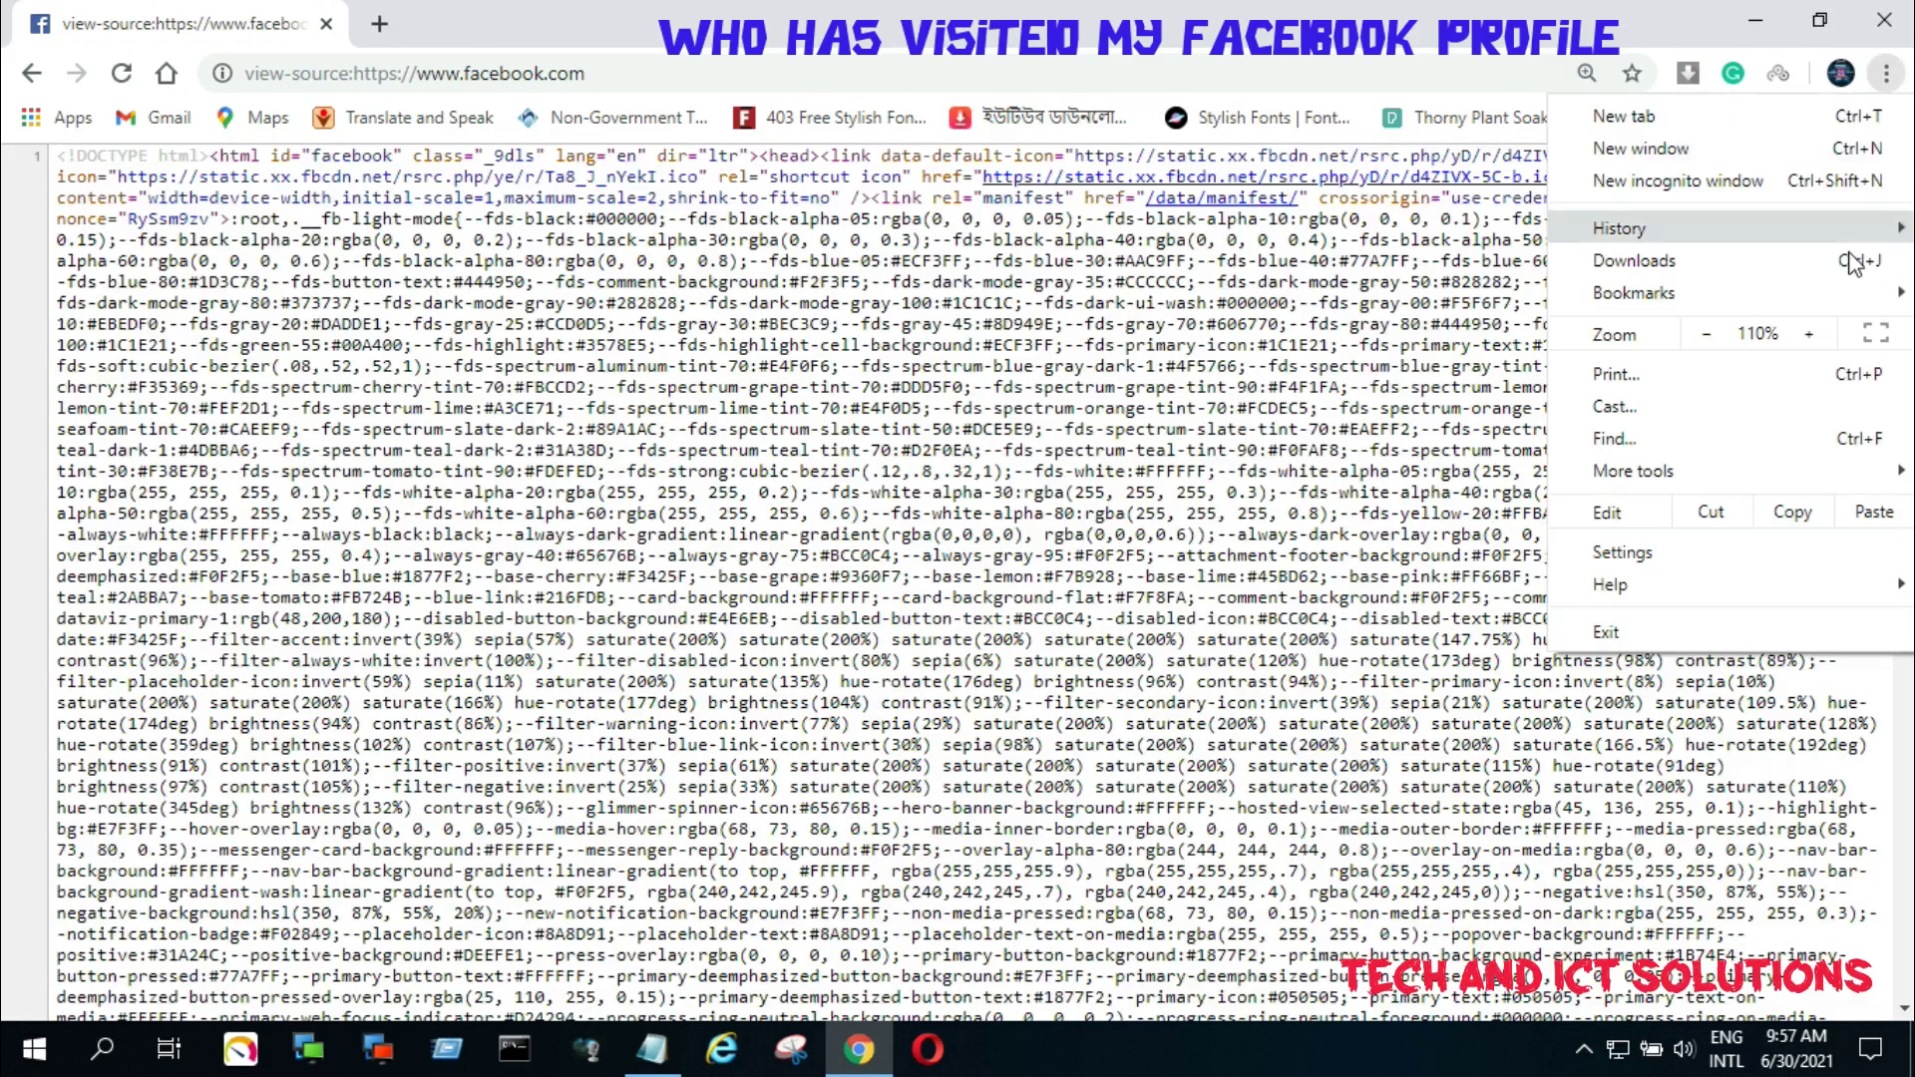
{"action": "left_click", "coordinate": [1808, 334]}
{"action": "left_click", "coordinate": [1362, 22]}
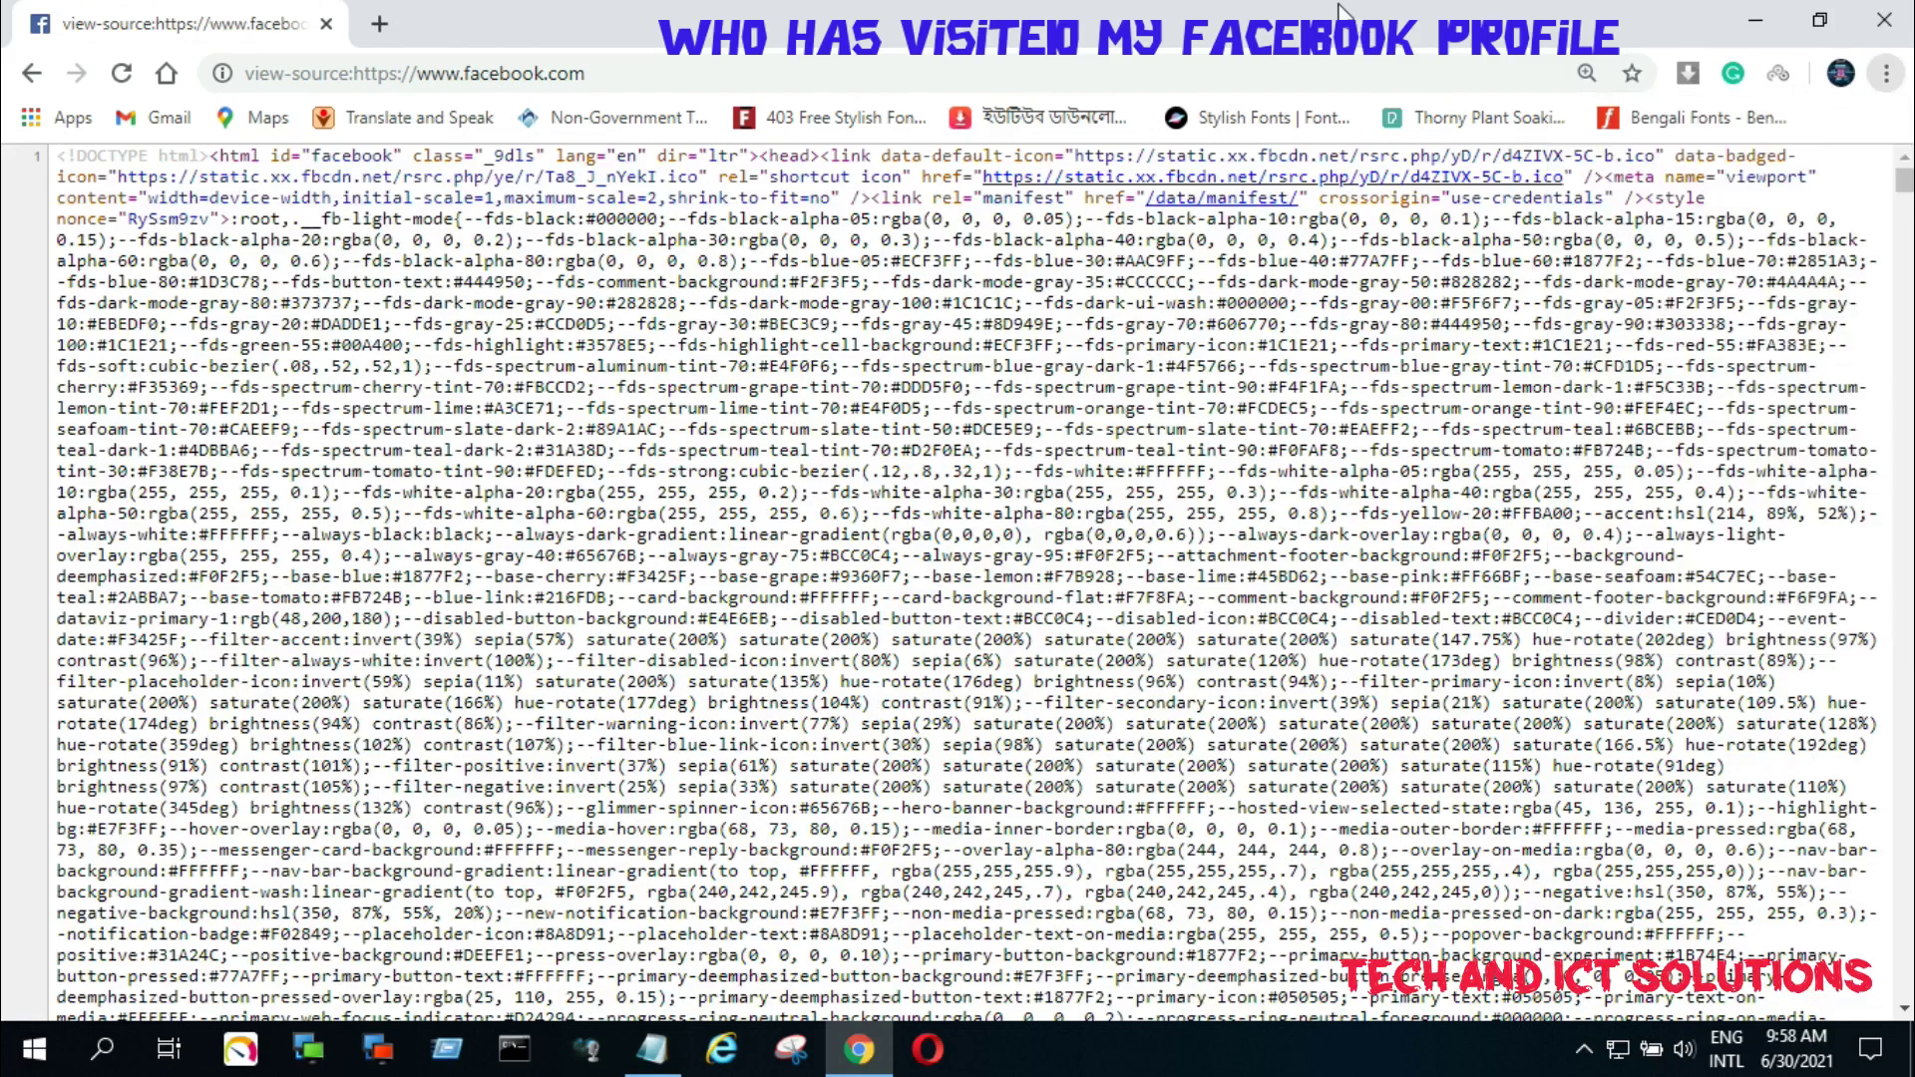
{"action": "key", "text": "ctrl+plus"}
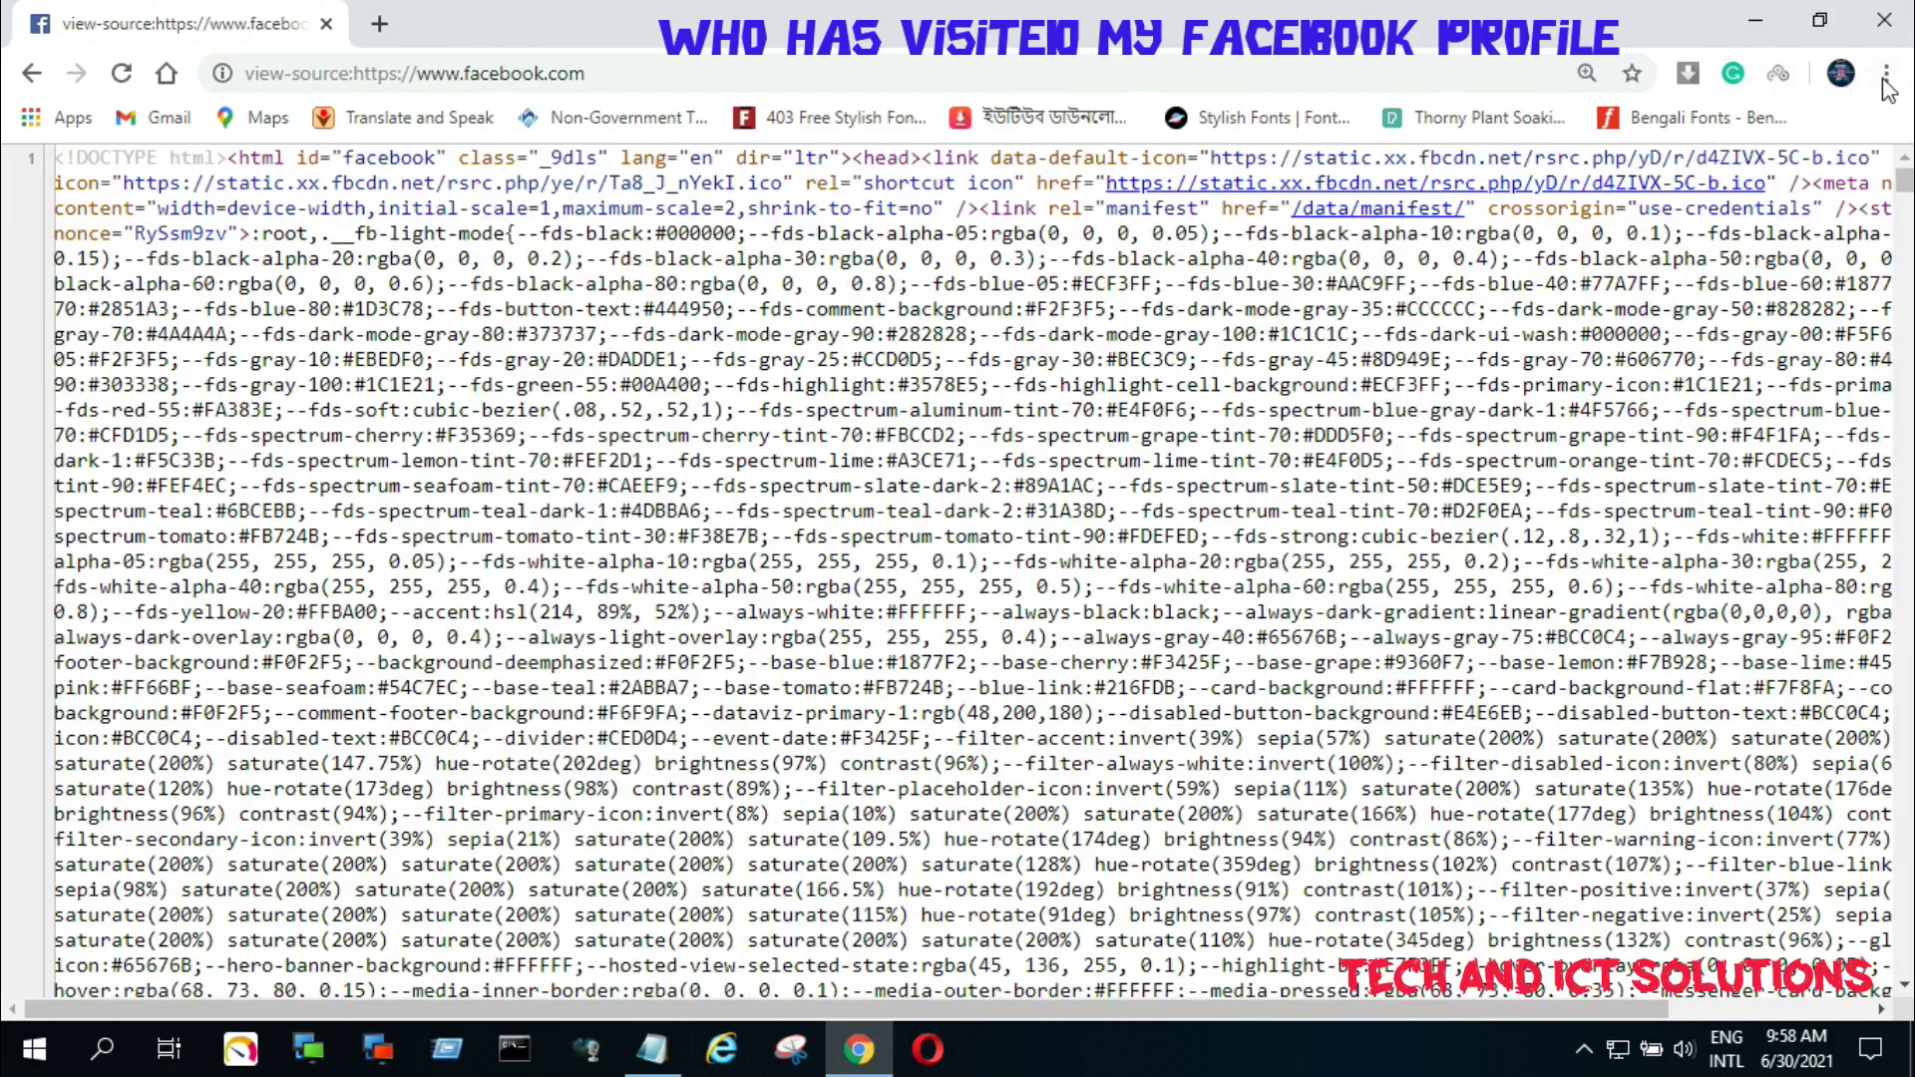
Search the page source for 'Activel' to locate the activeList entry
{"action": "scroll", "coordinate": [1135, 504], "scroll_direction": "down", "scroll_amount": 10}
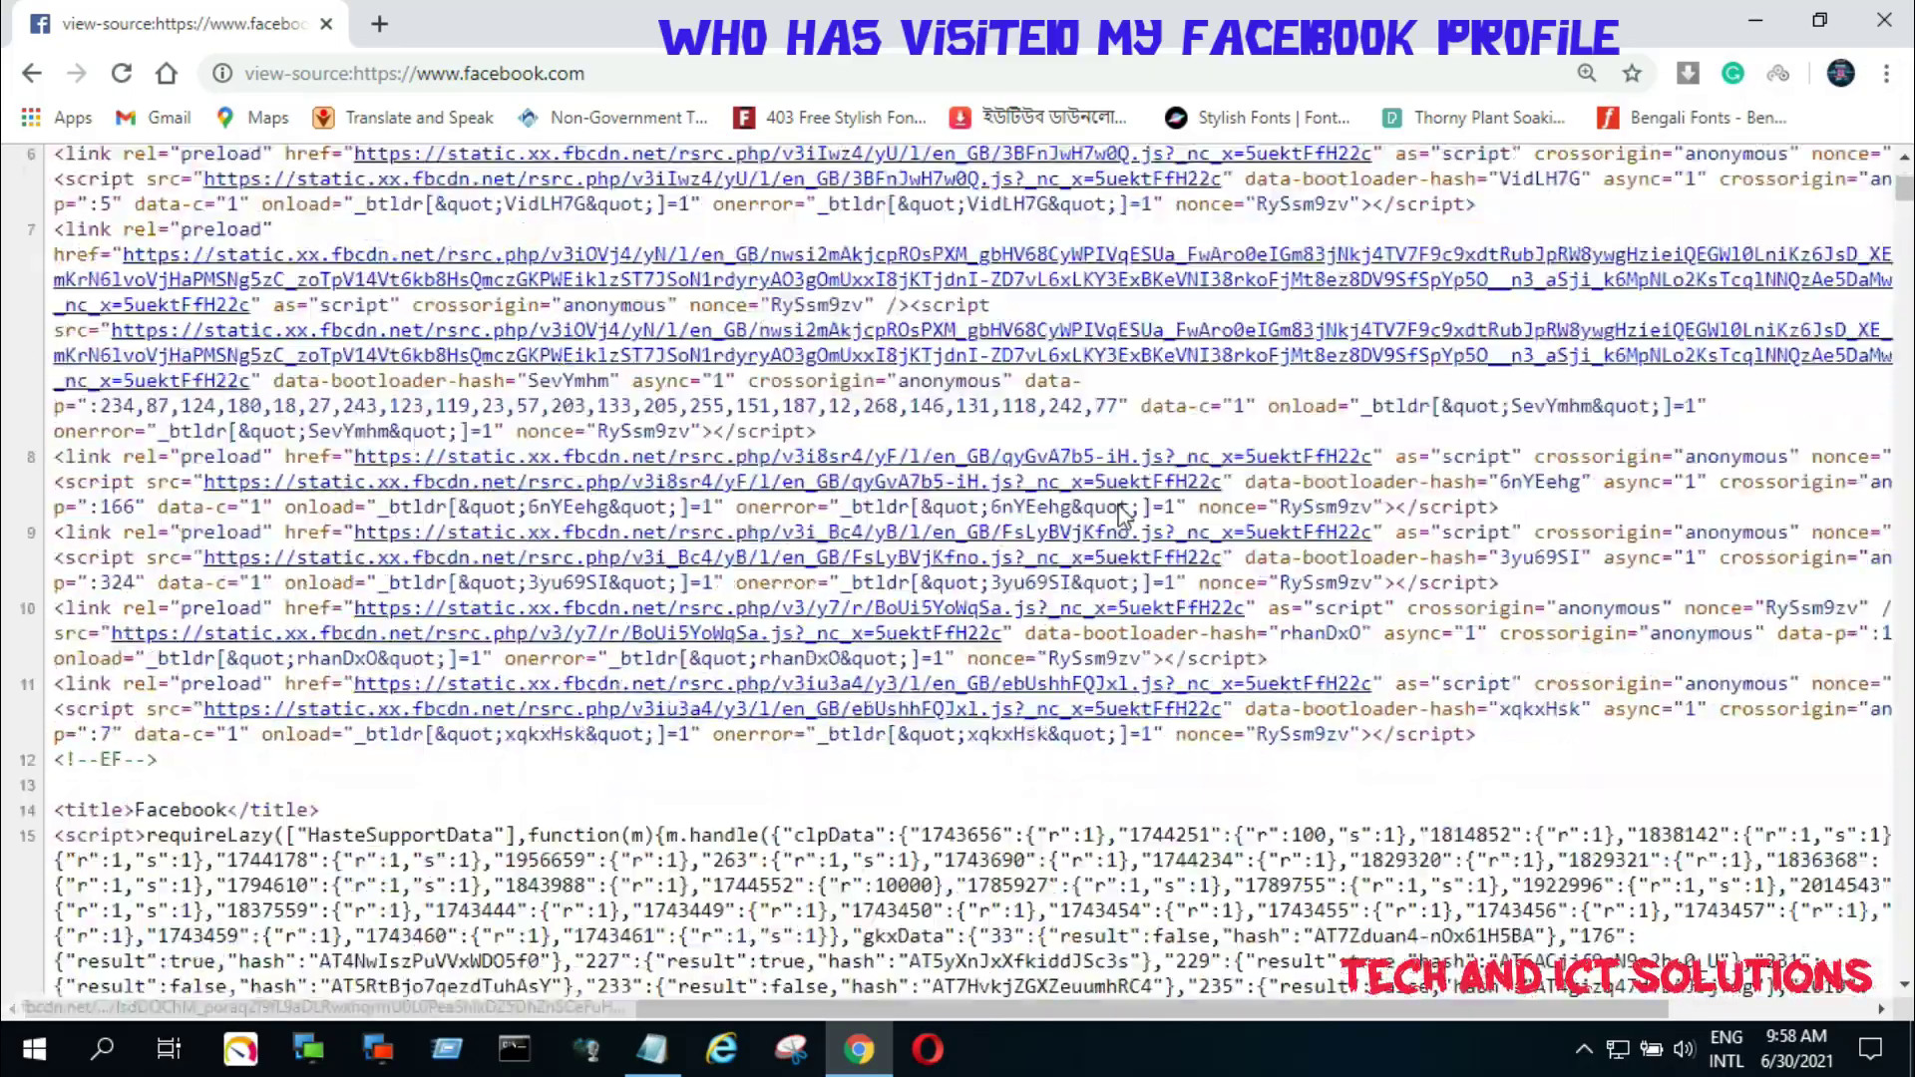
{"action": "scroll", "coordinate": [1134, 504], "scroll_direction": "down", "scroll_amount": 3}
{"action": "scroll", "coordinate": [1158, 488], "scroll_direction": "up", "scroll_amount": 15}
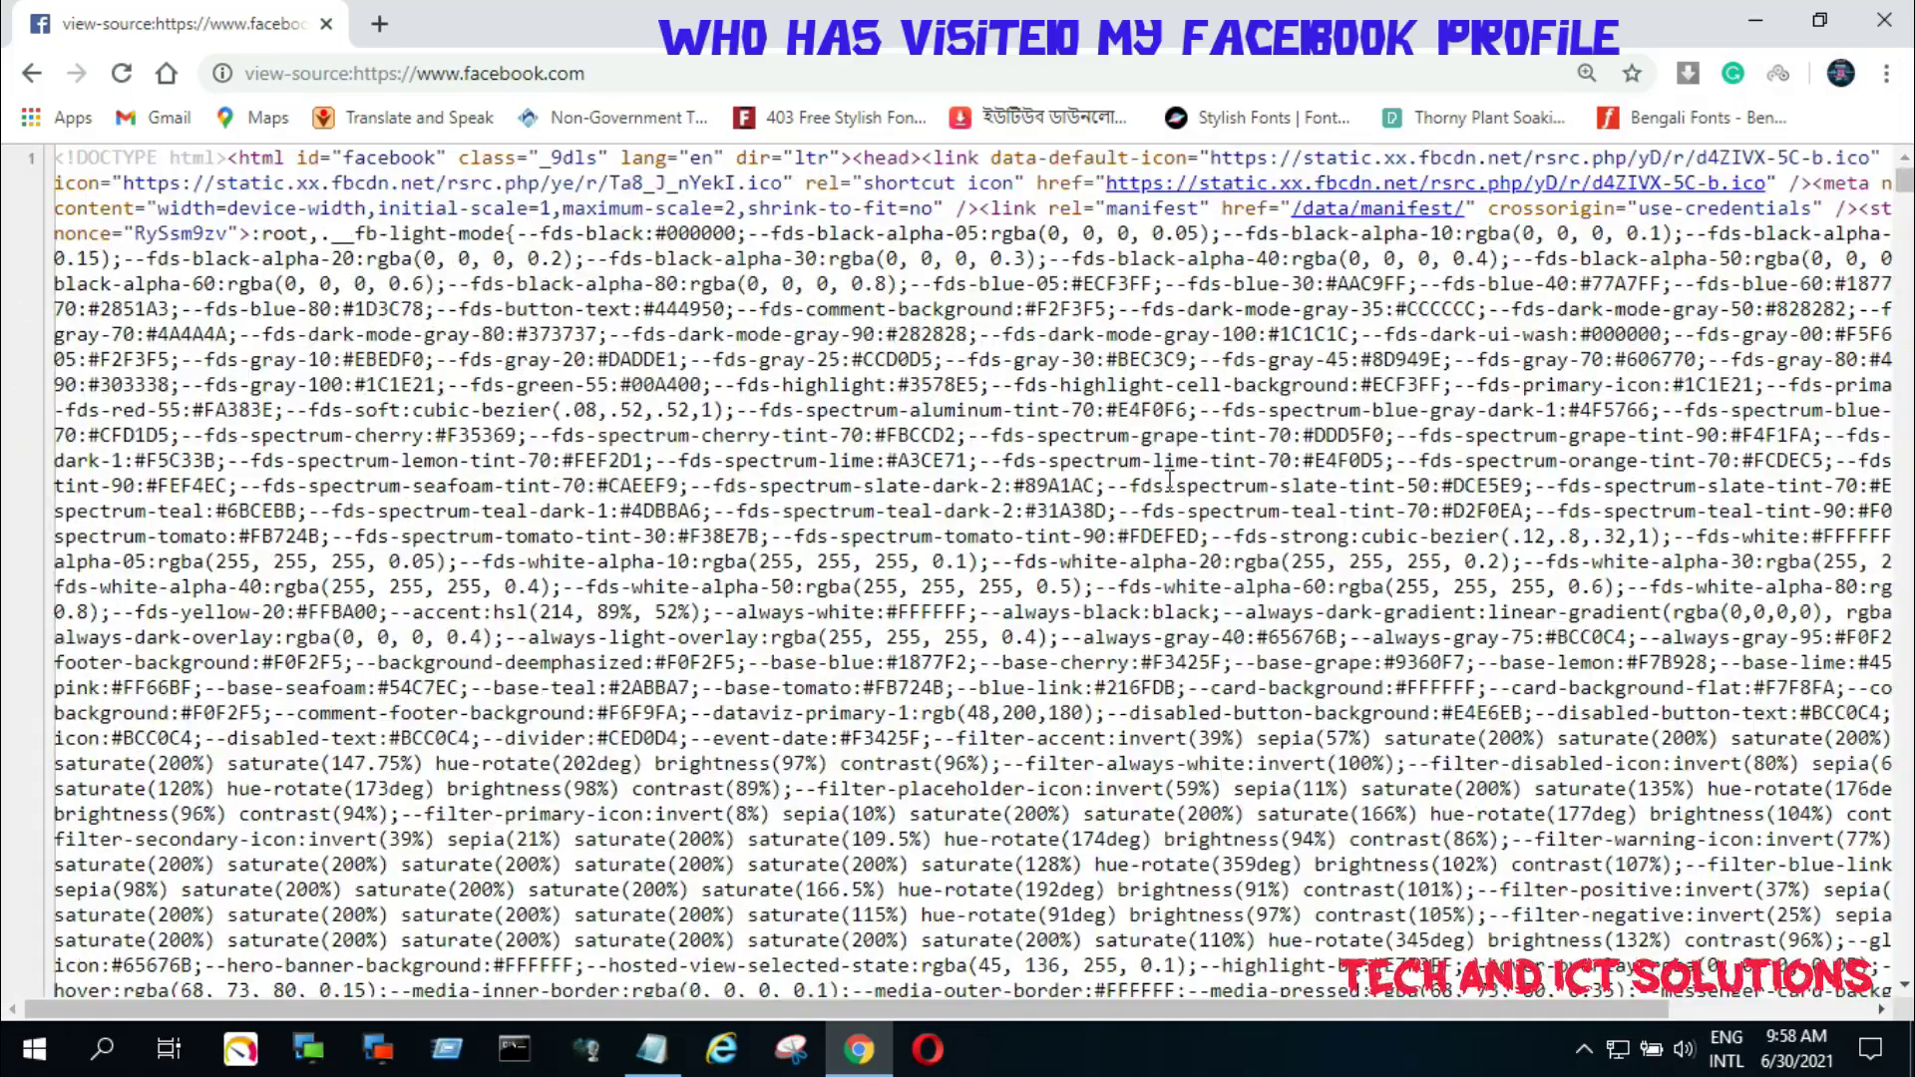
{"action": "left_click", "coordinate": [1887, 73]}
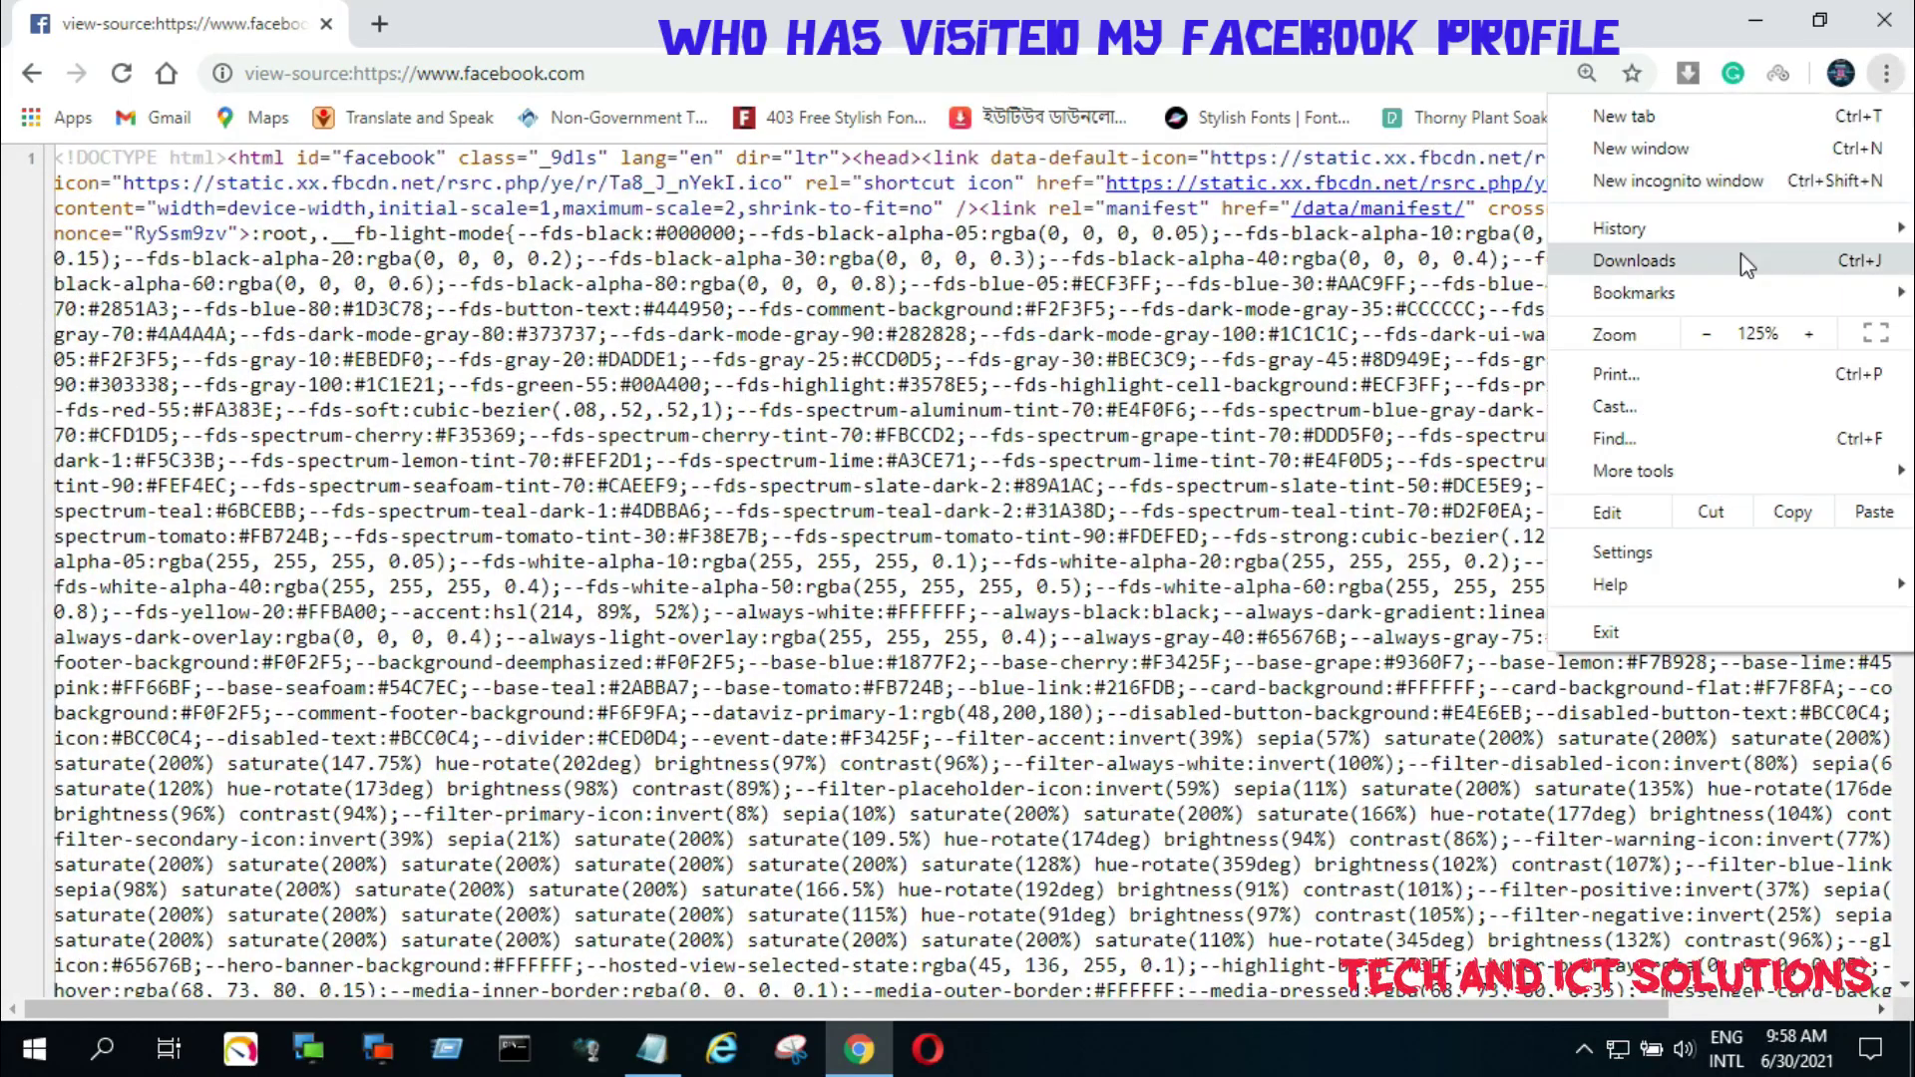
{"action": "left_click", "coordinate": [1676, 439]}
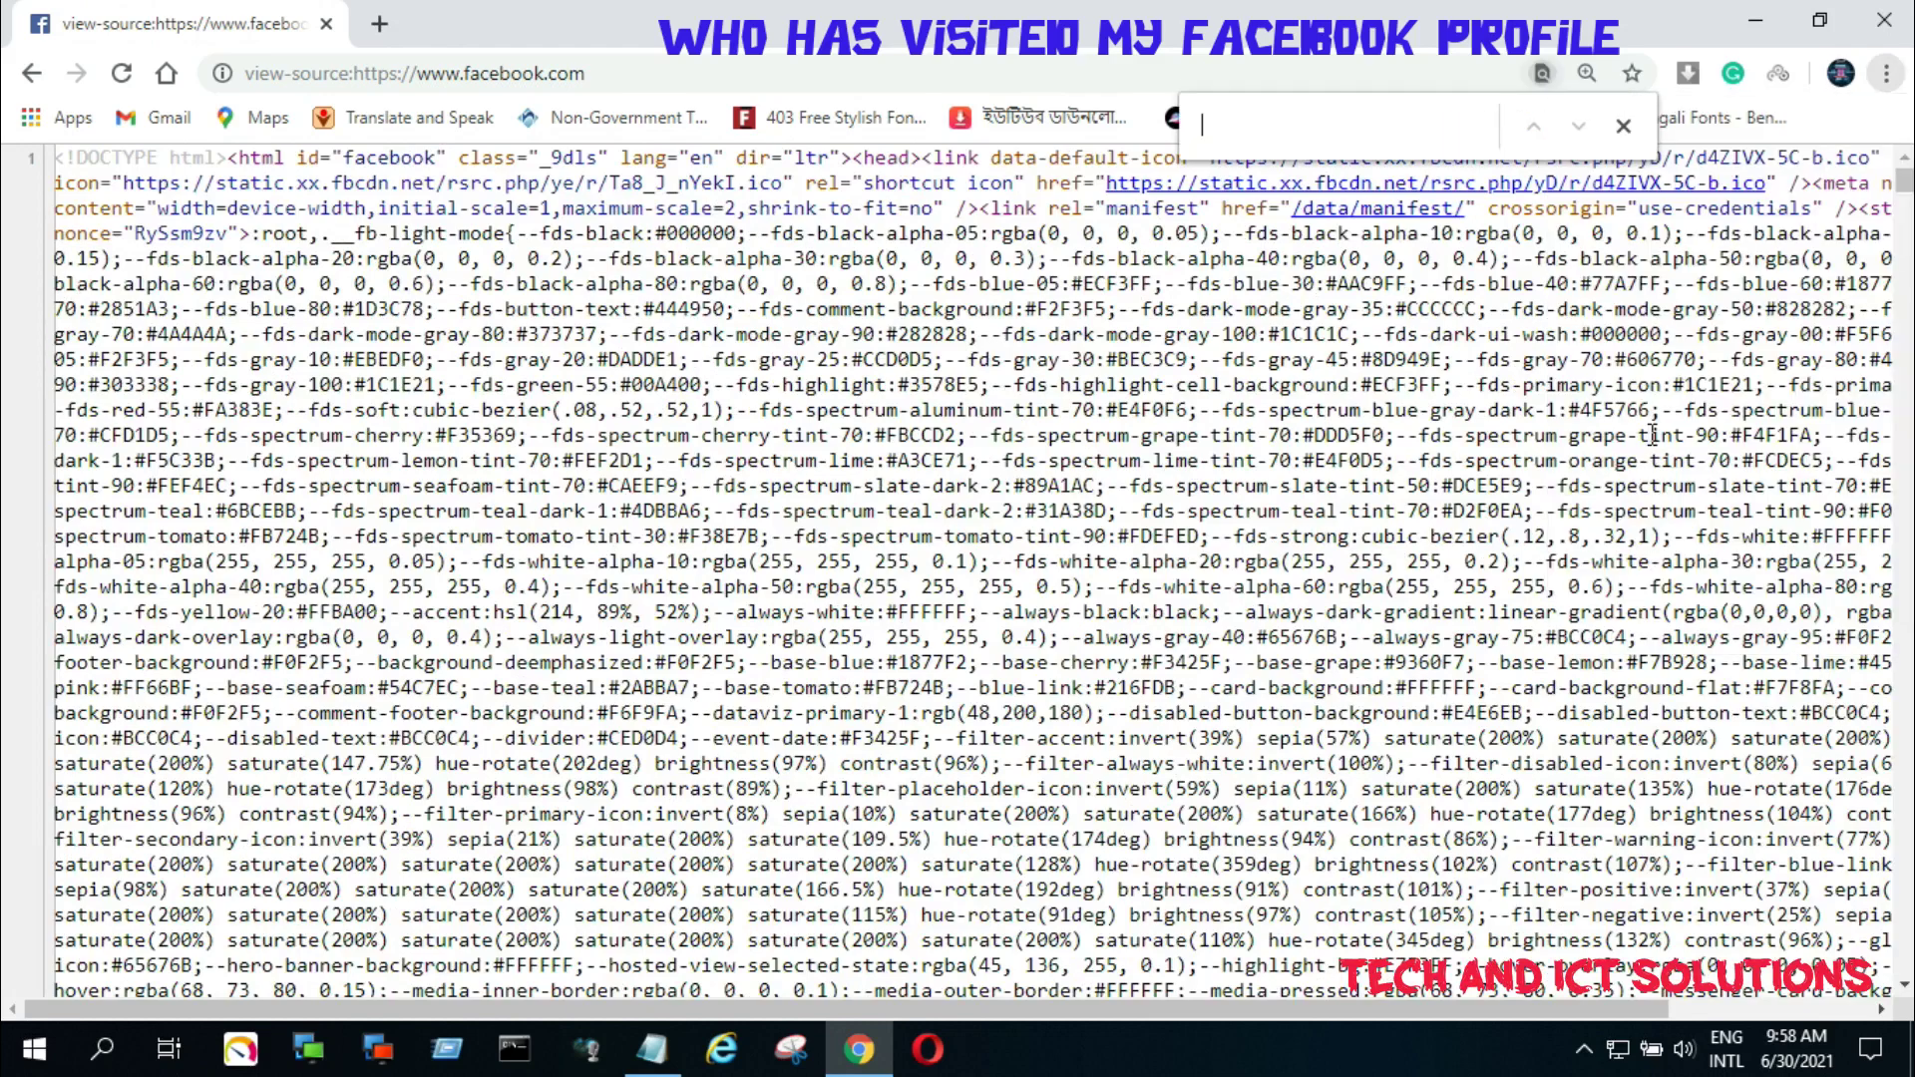
{"action": "type", "text": "A"}
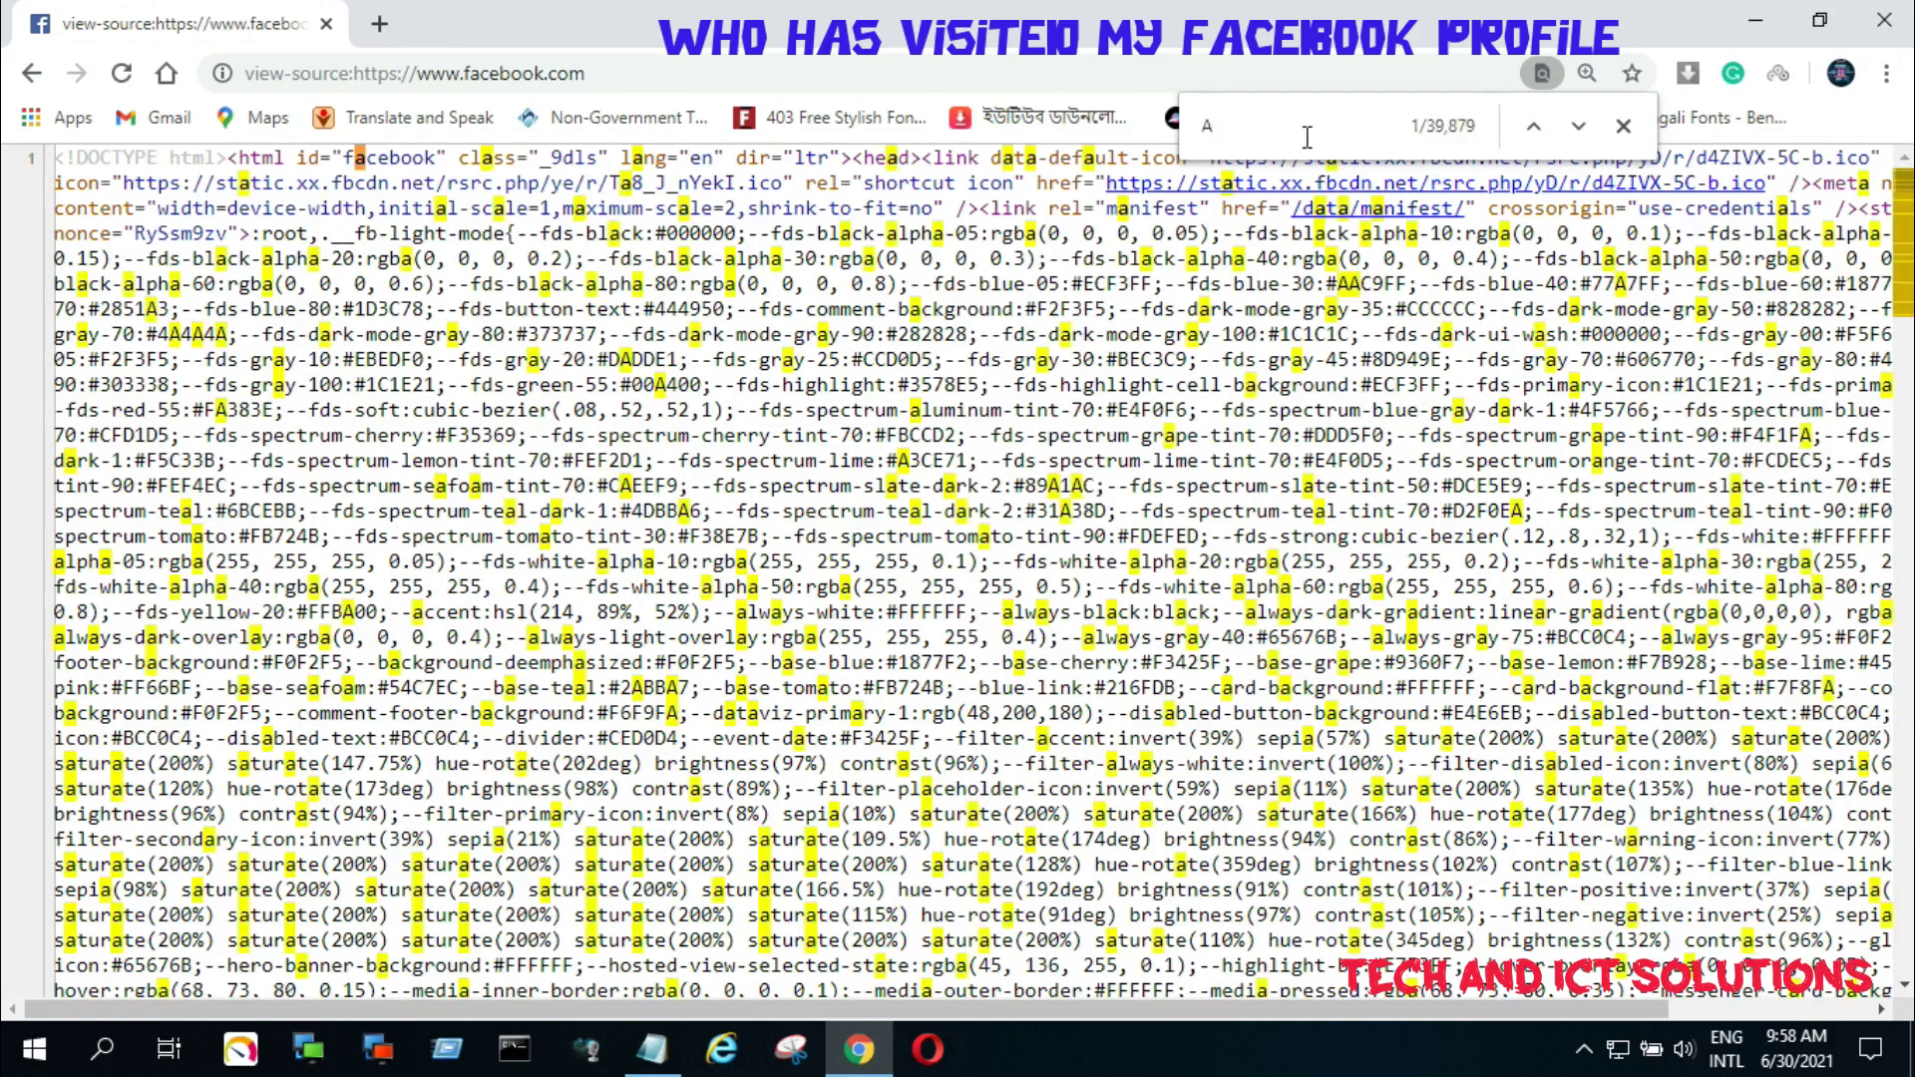
{"action": "type", "text": "cti"}
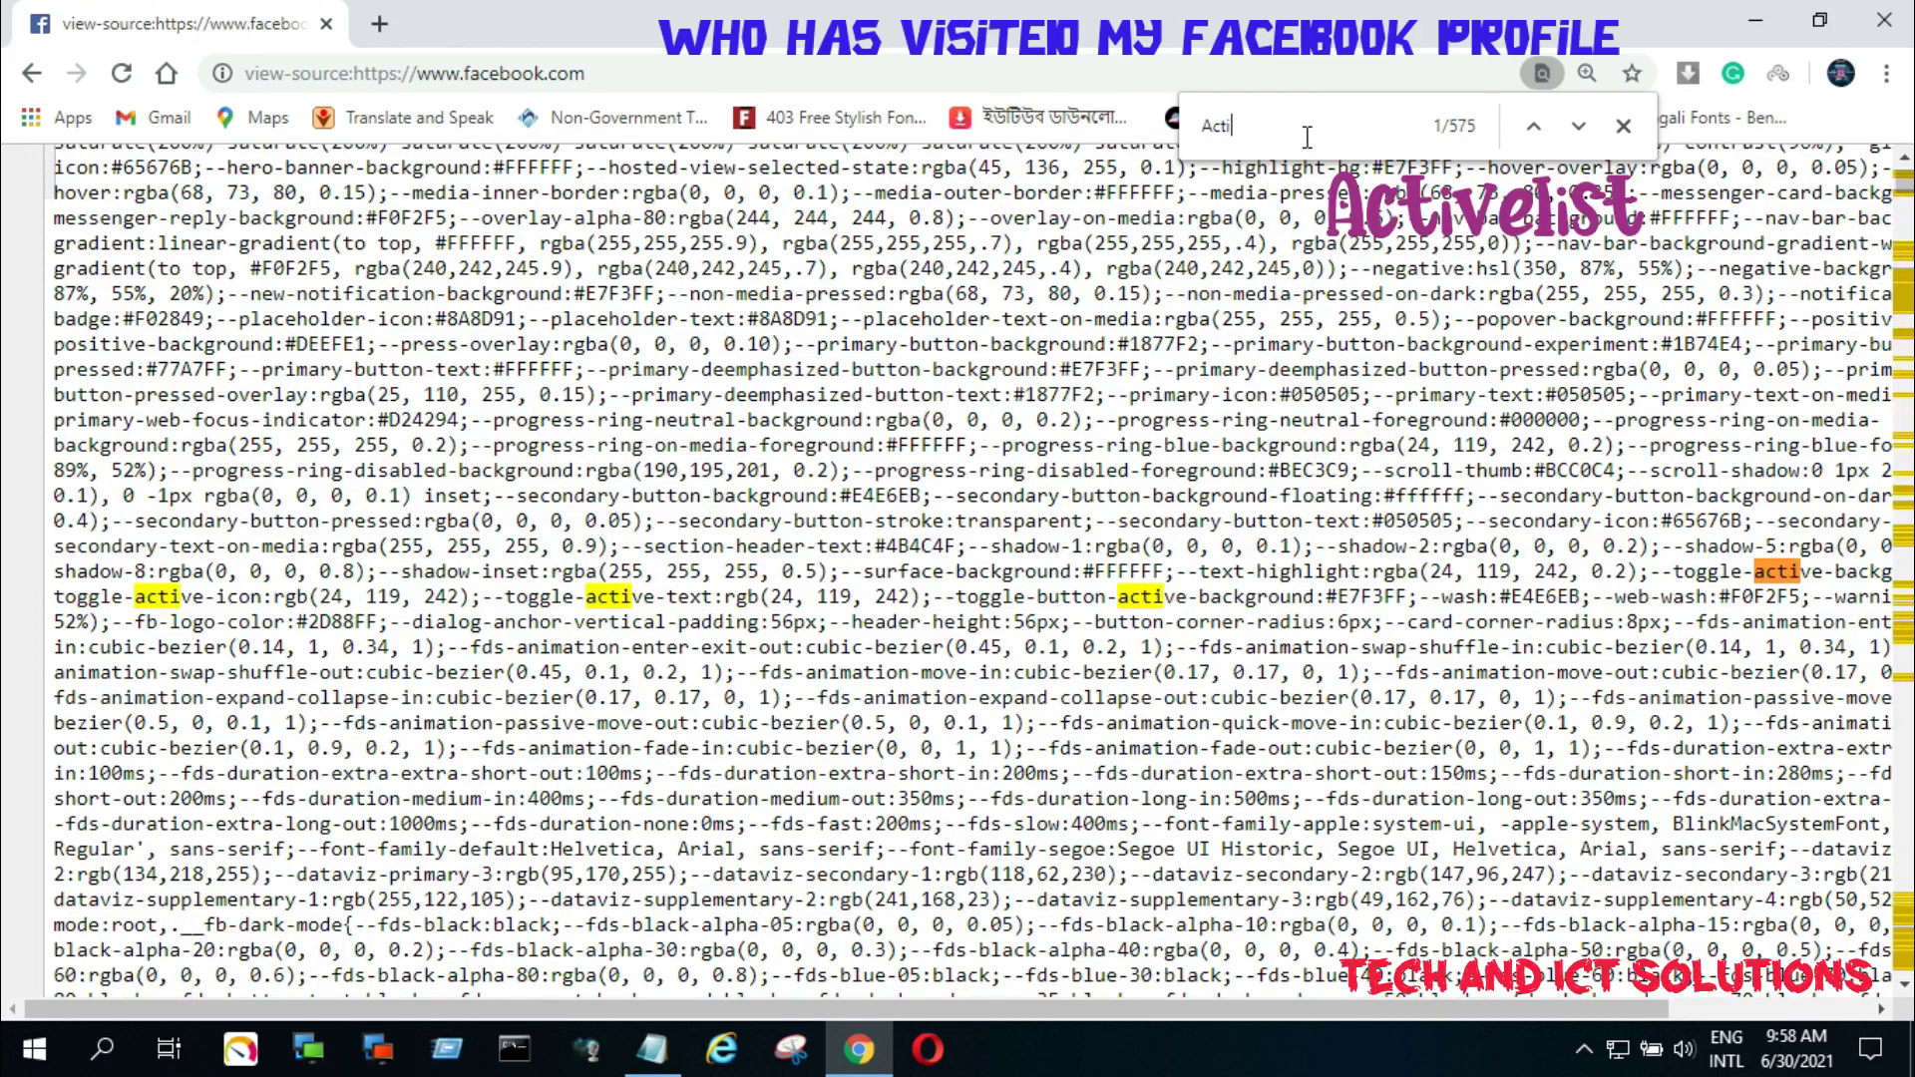
{"action": "type", "text": "ve"}
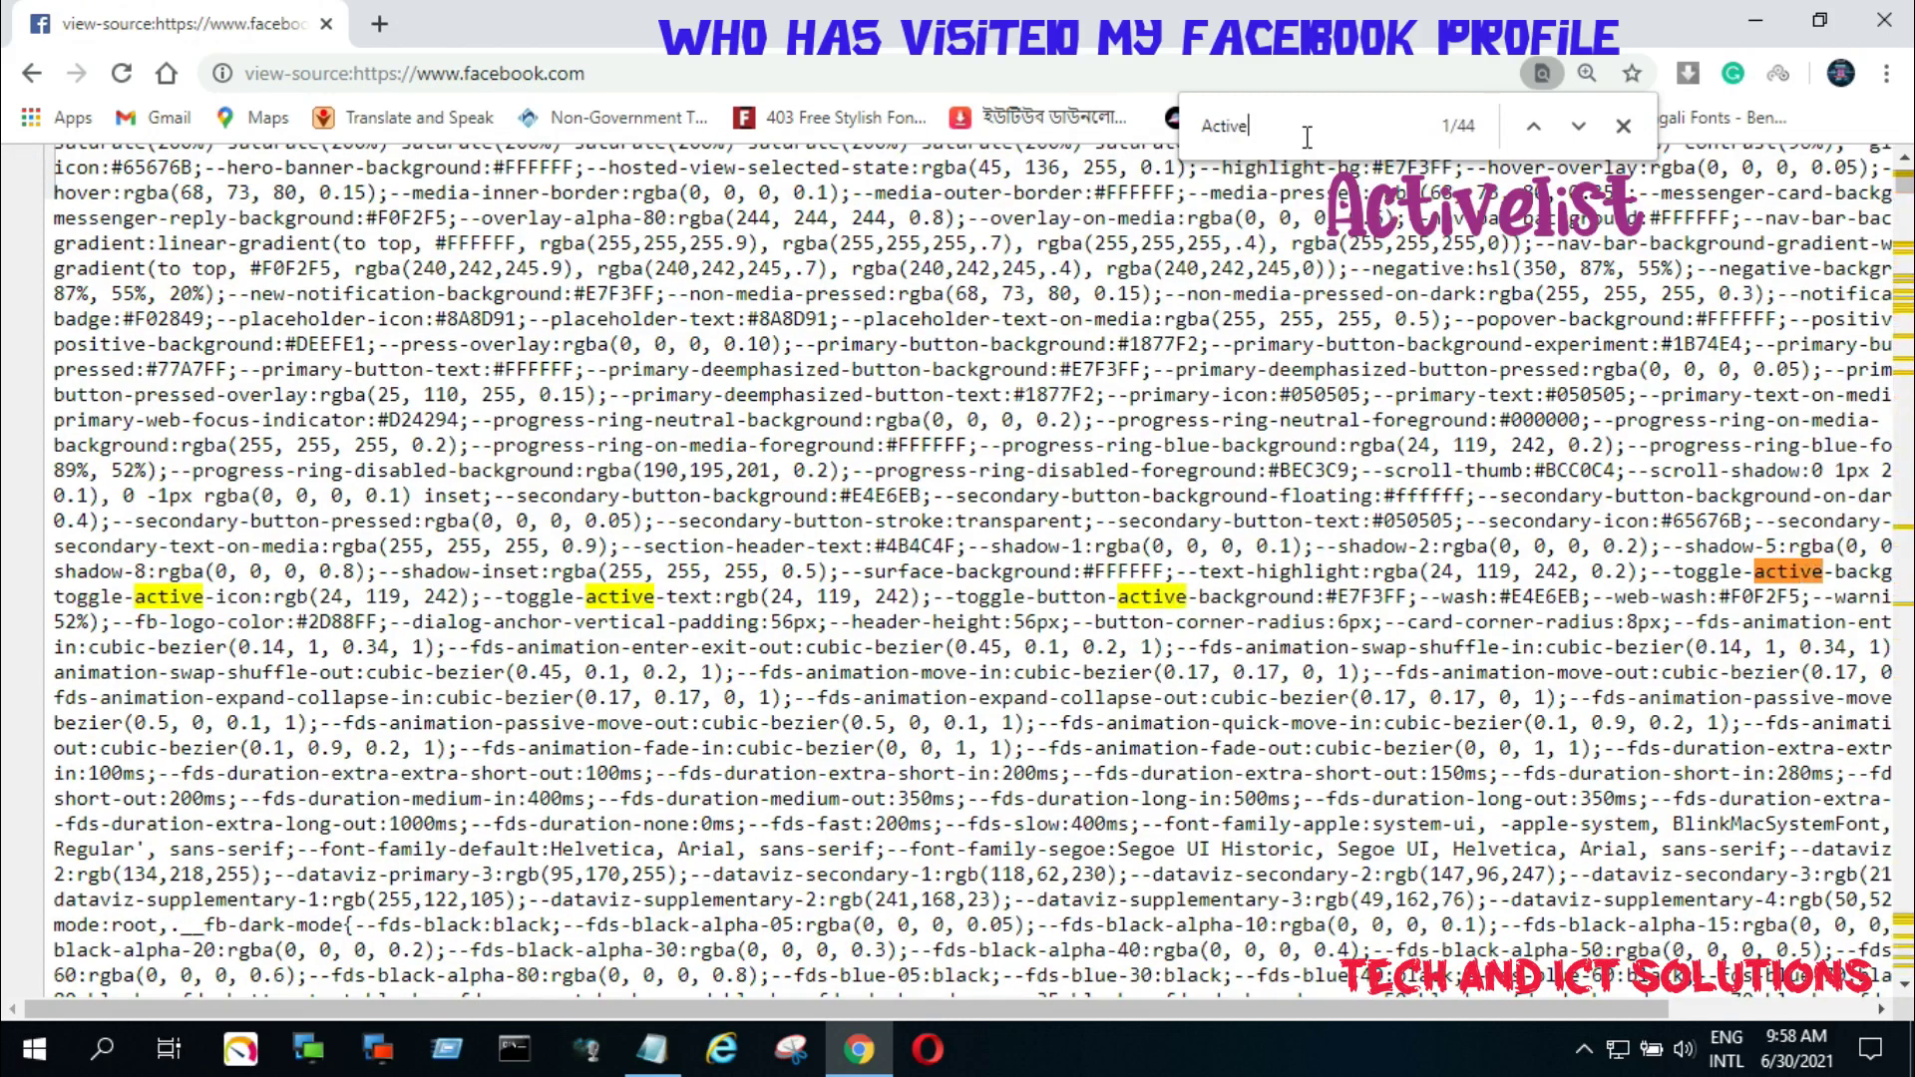
{"action": "type", "text": "list"}
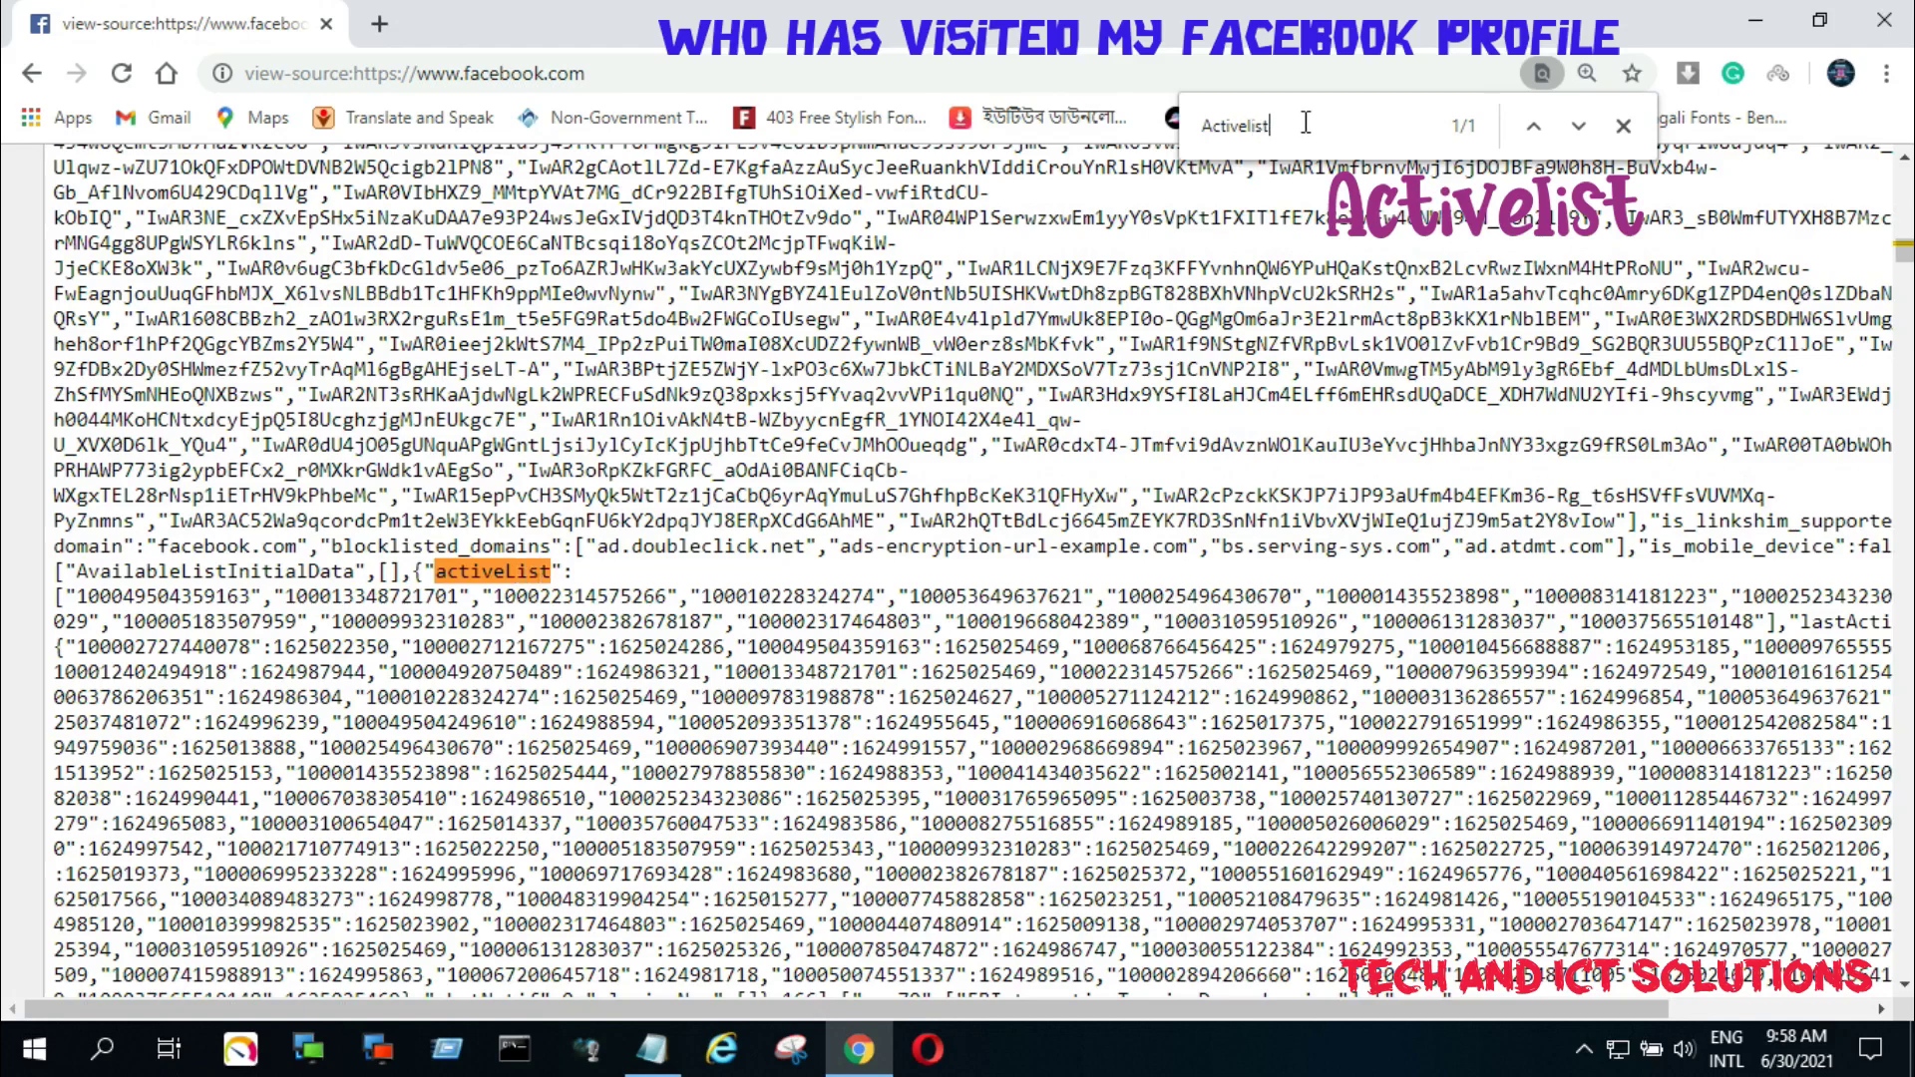
Select one profile ID in the activeList array and copy it
{"action": "left_click_drag", "start_coordinate": [443, 577], "coordinate": [548, 570]}
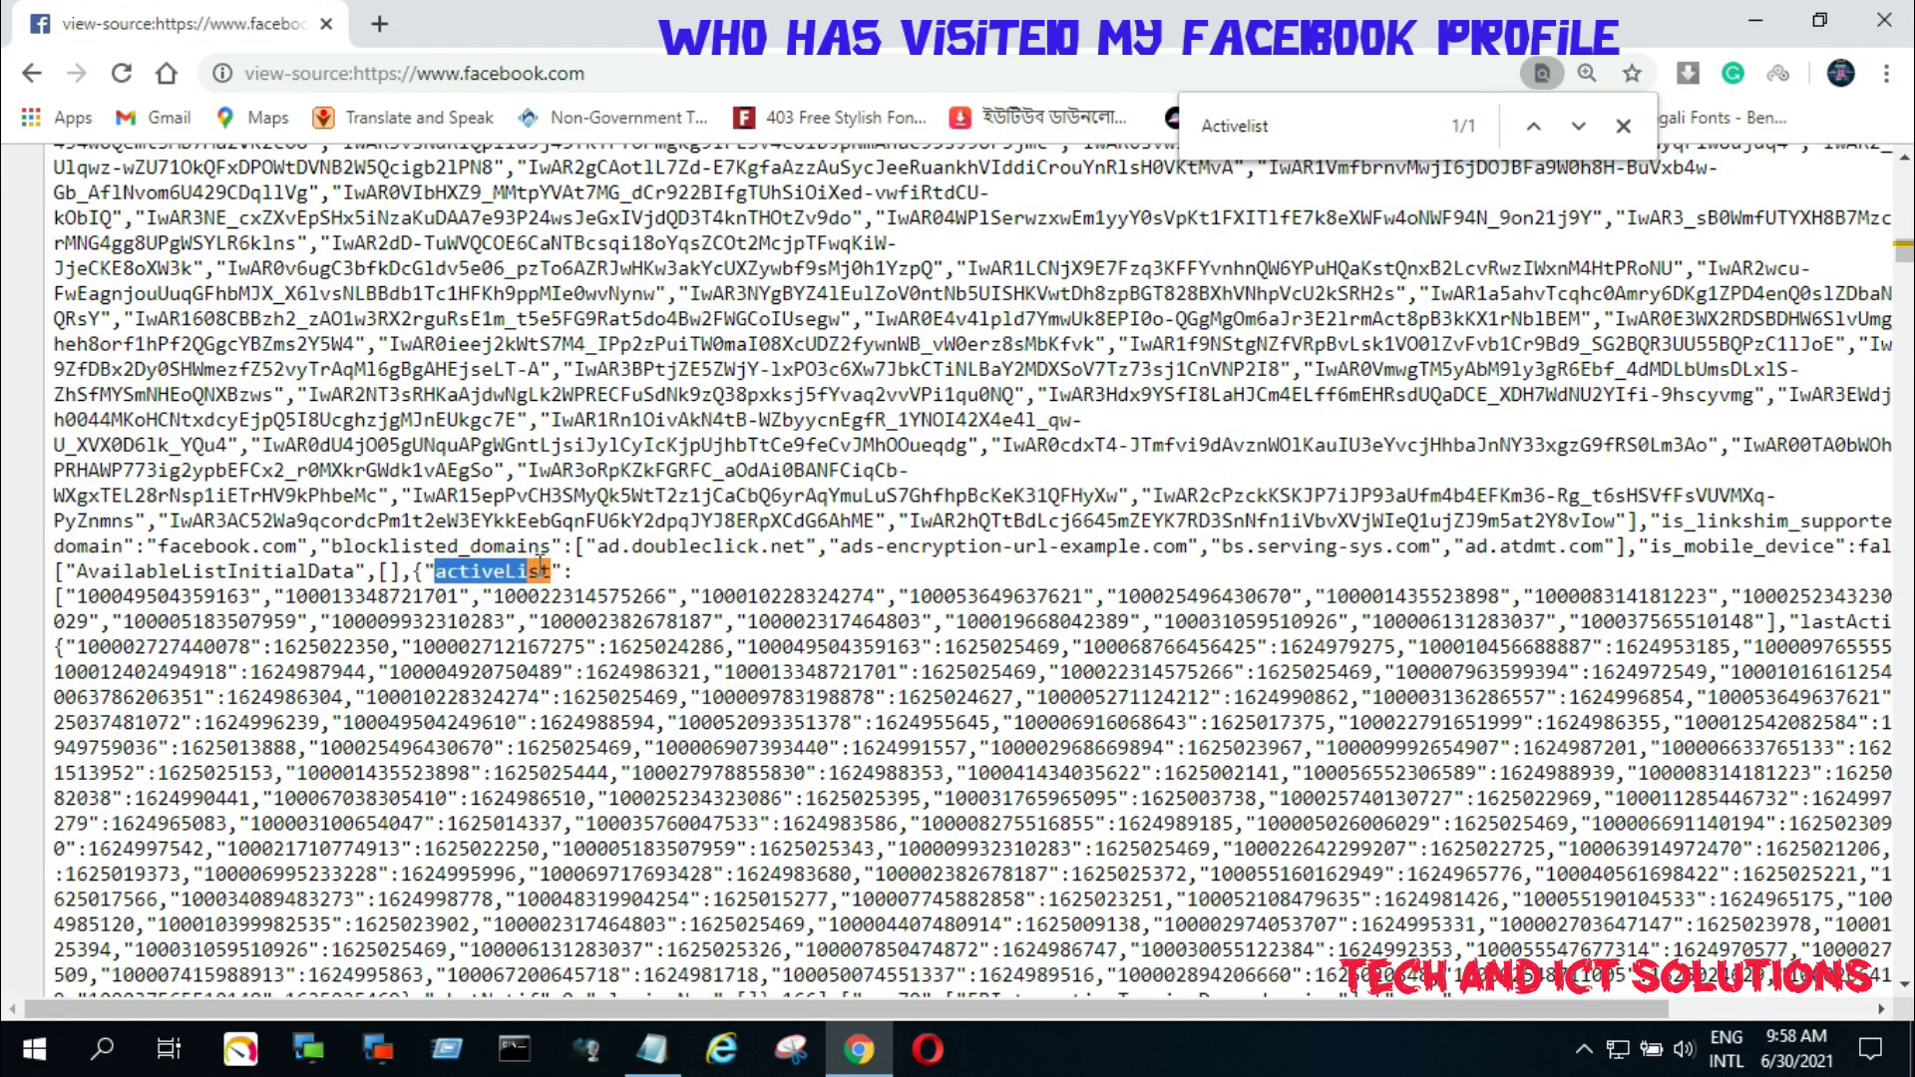
{"action": "left_click", "coordinate": [218, 583]}
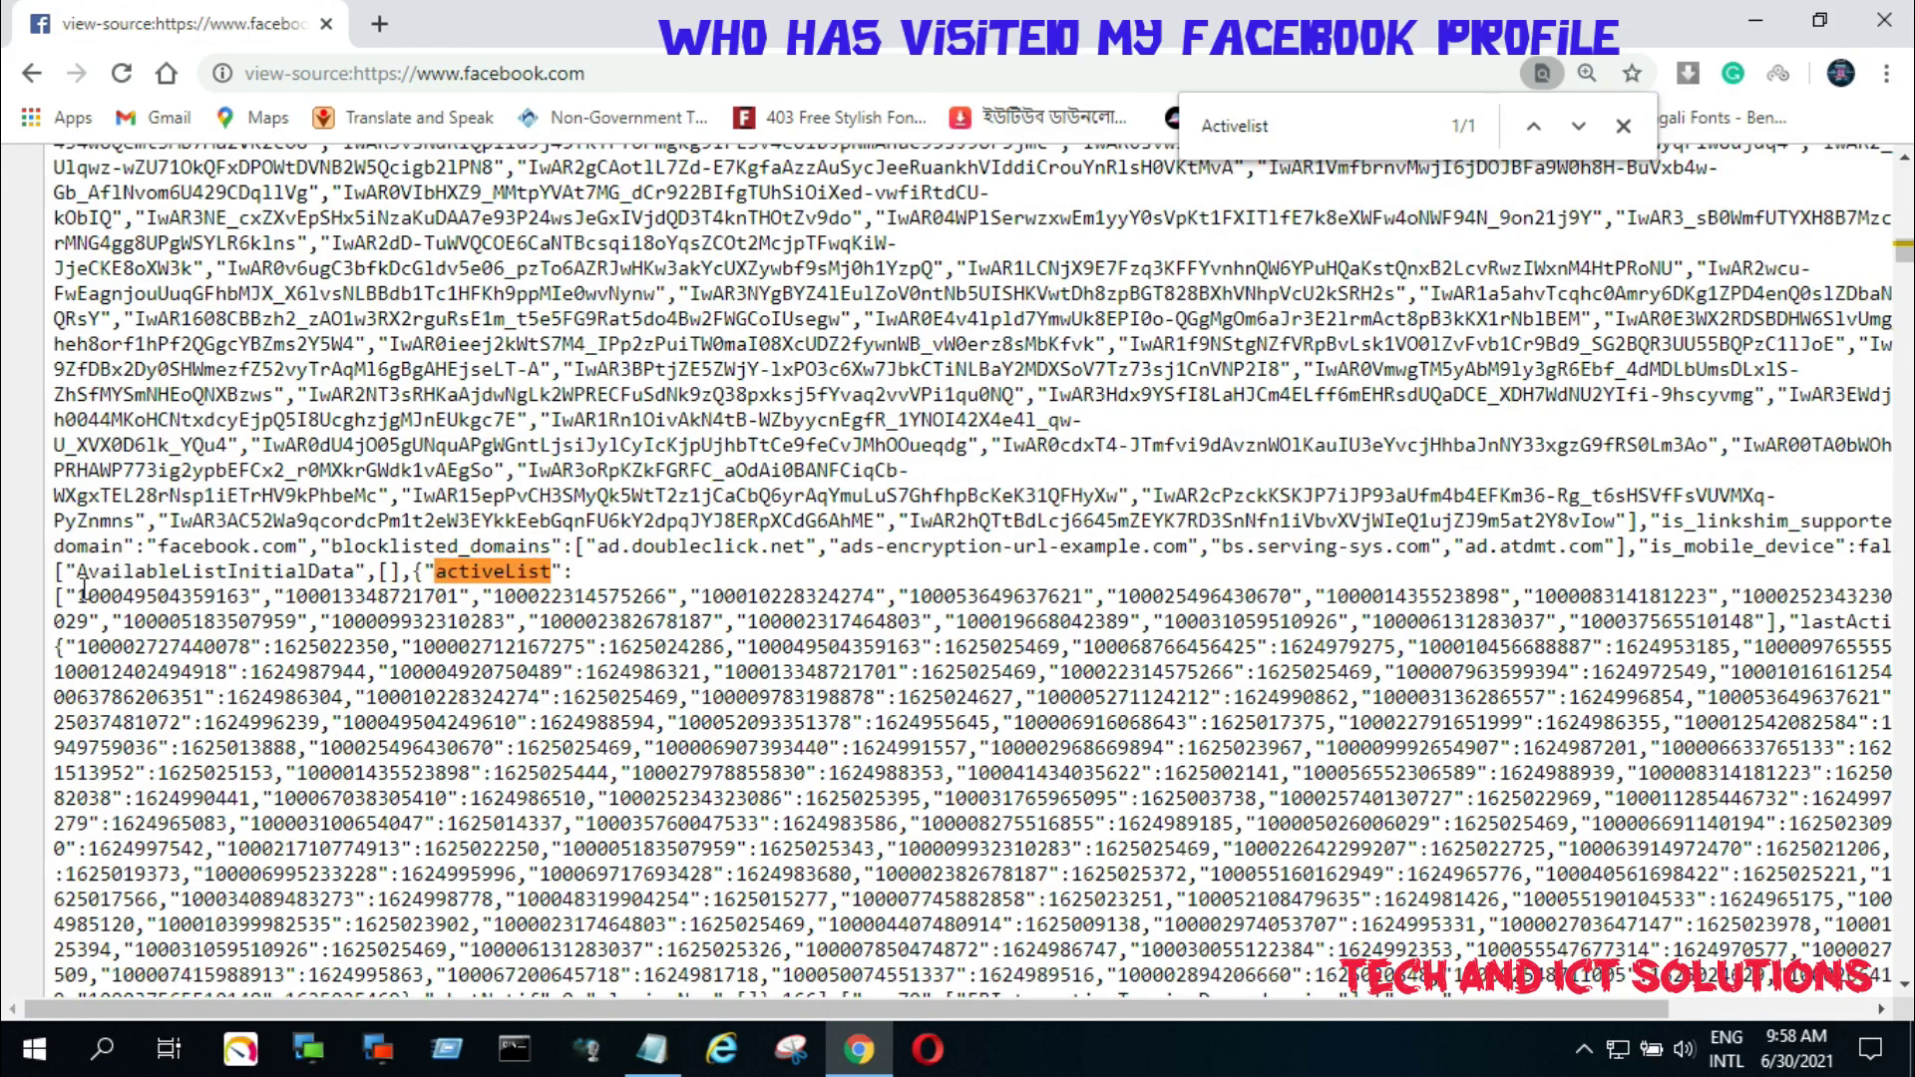
{"action": "left_click_drag", "start_coordinate": [86, 593], "coordinate": [442, 595]}
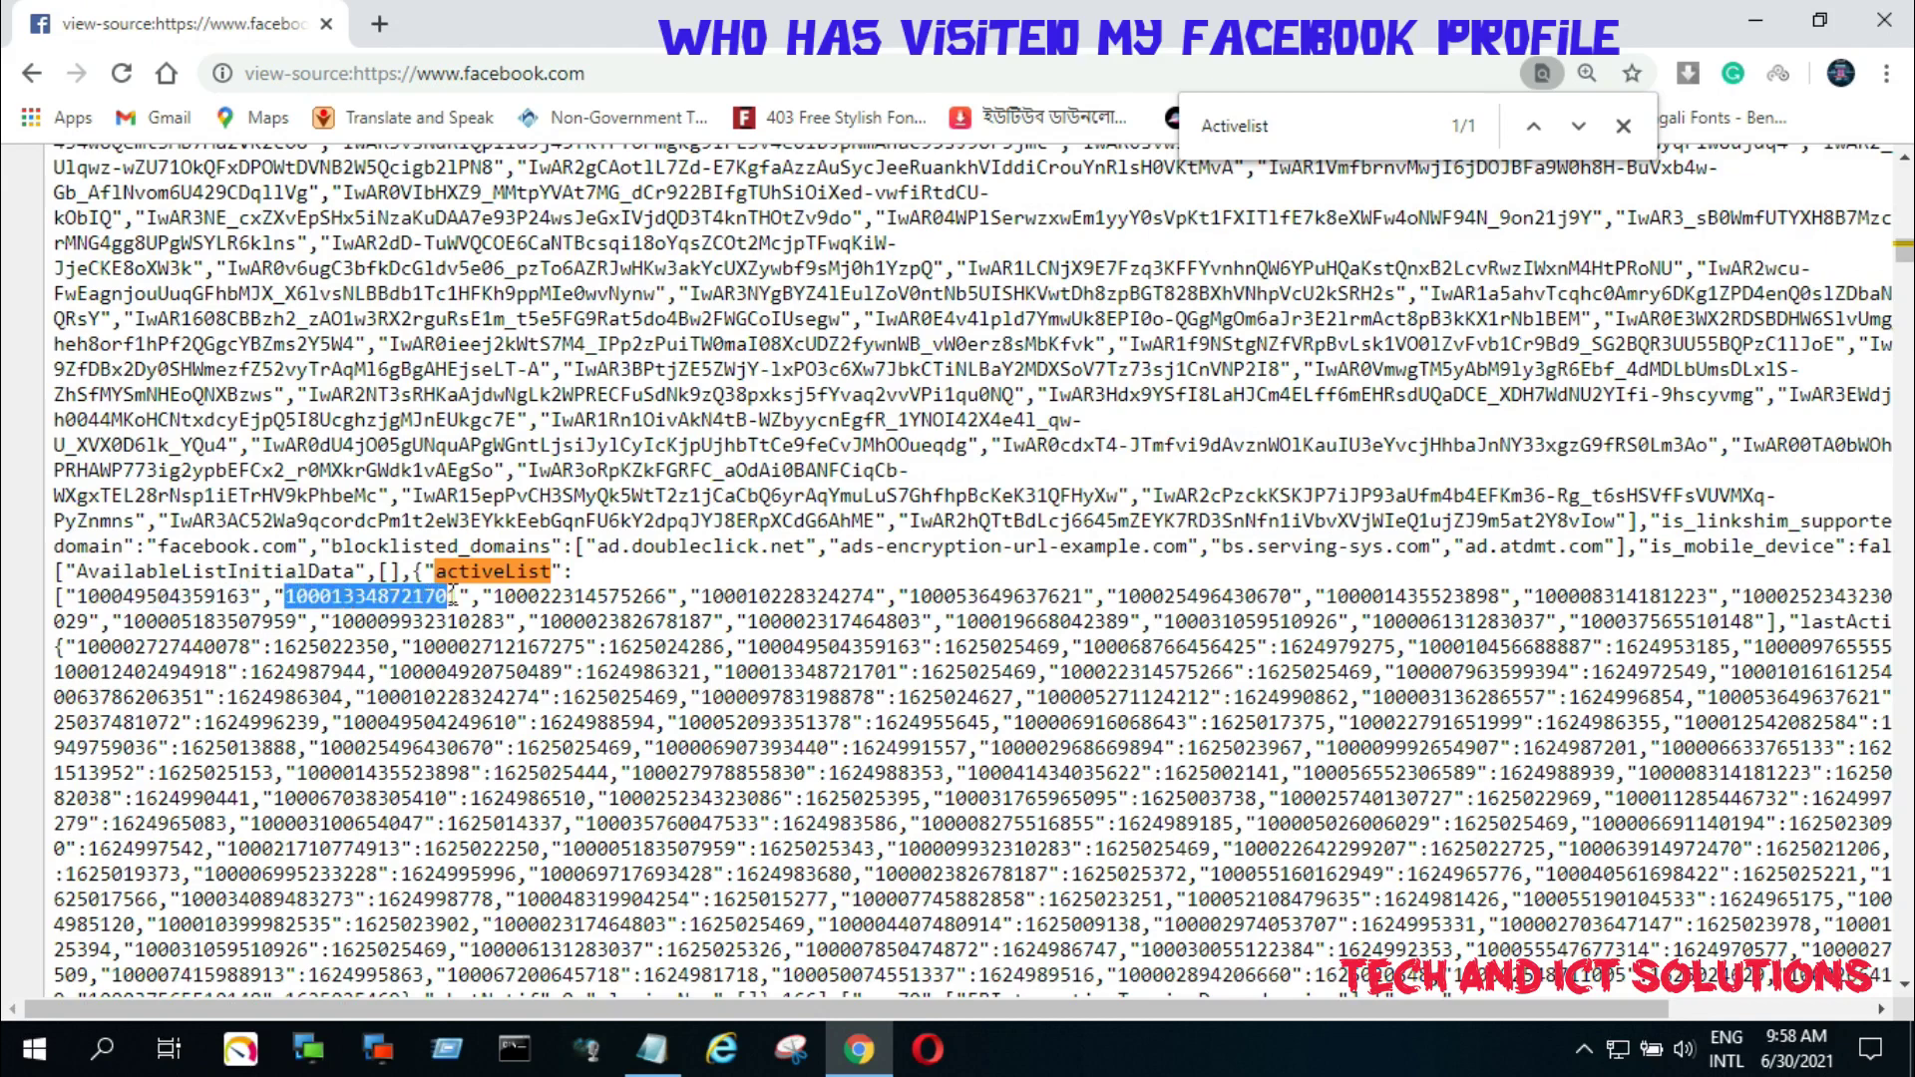
{"action": "left_click", "coordinate": [653, 595]}
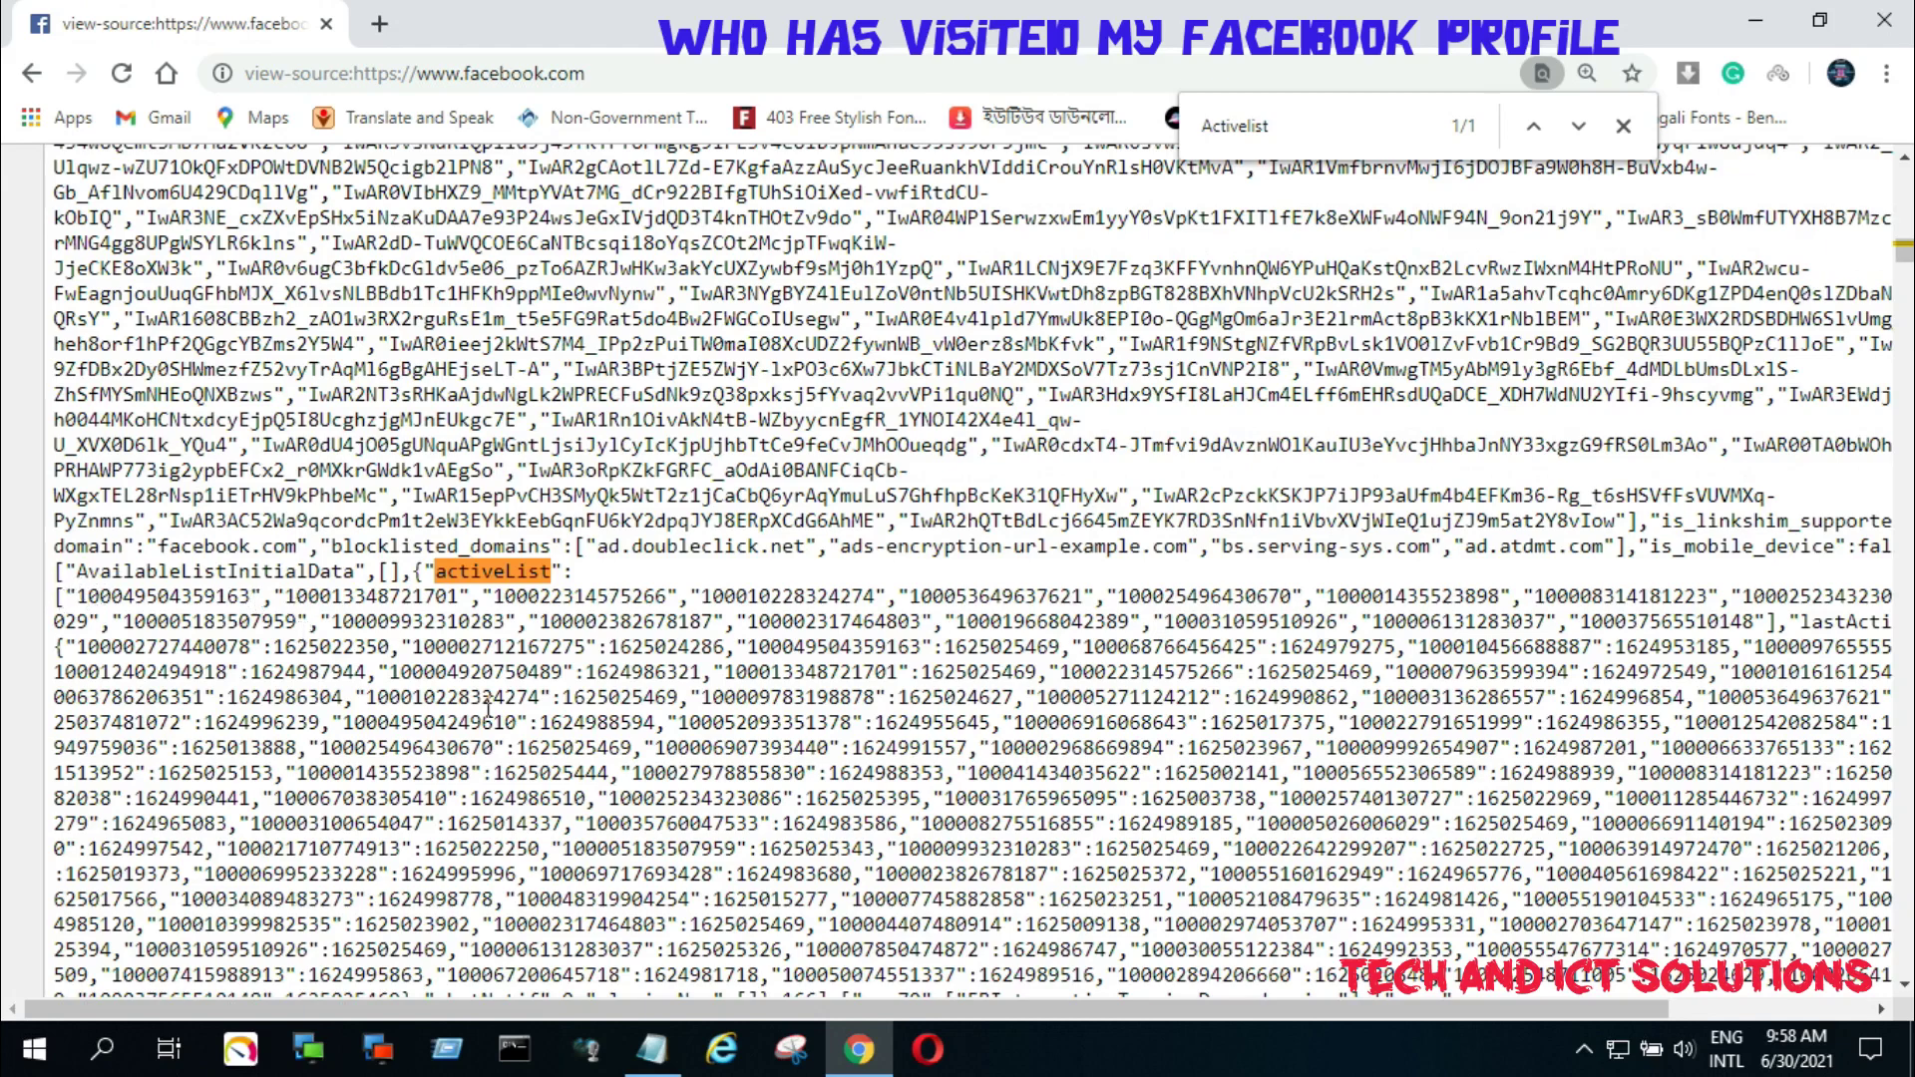
{"action": "left_click_drag", "start_coordinate": [701, 720], "coordinate": [848, 720]}
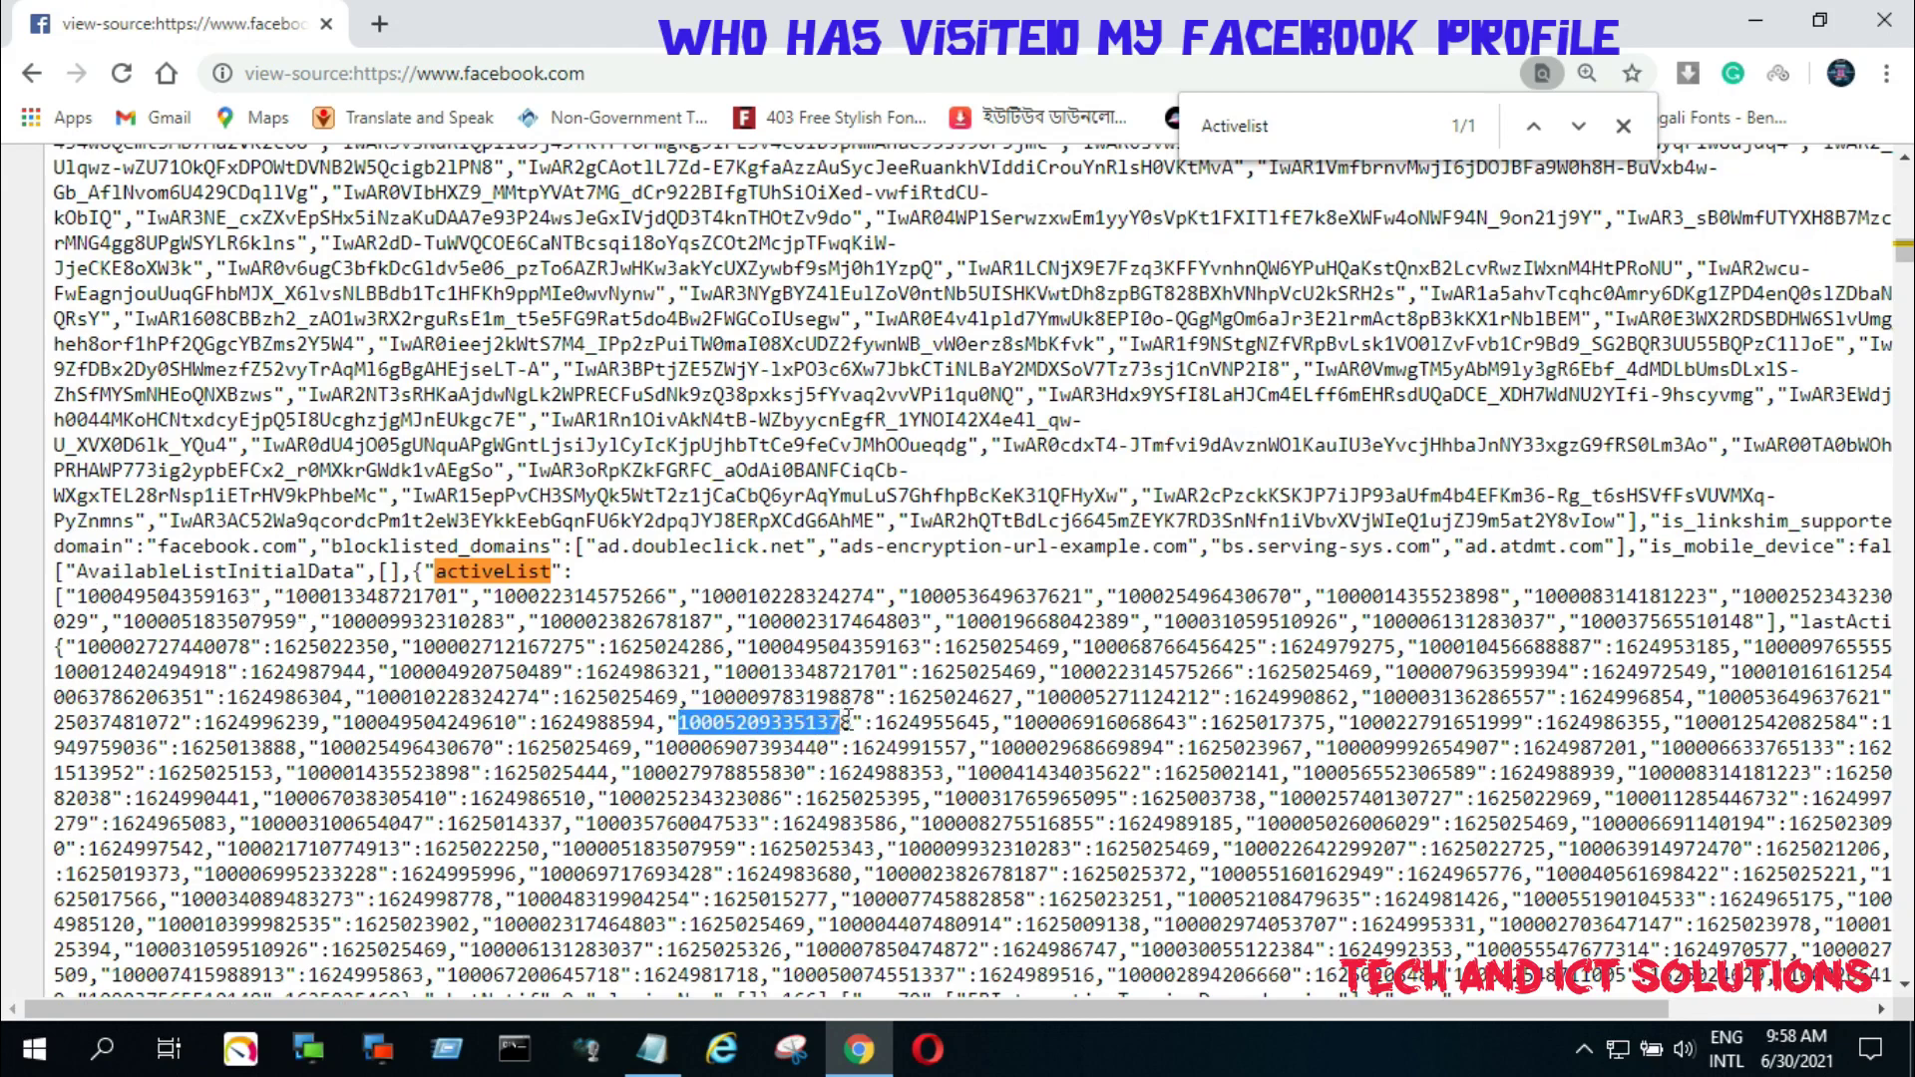
{"action": "right_click", "coordinate": [777, 723]}
{"action": "left_click", "coordinate": [834, 751]}
Open facebook.com in a new tab
{"action": "left_click", "coordinate": [380, 27]}
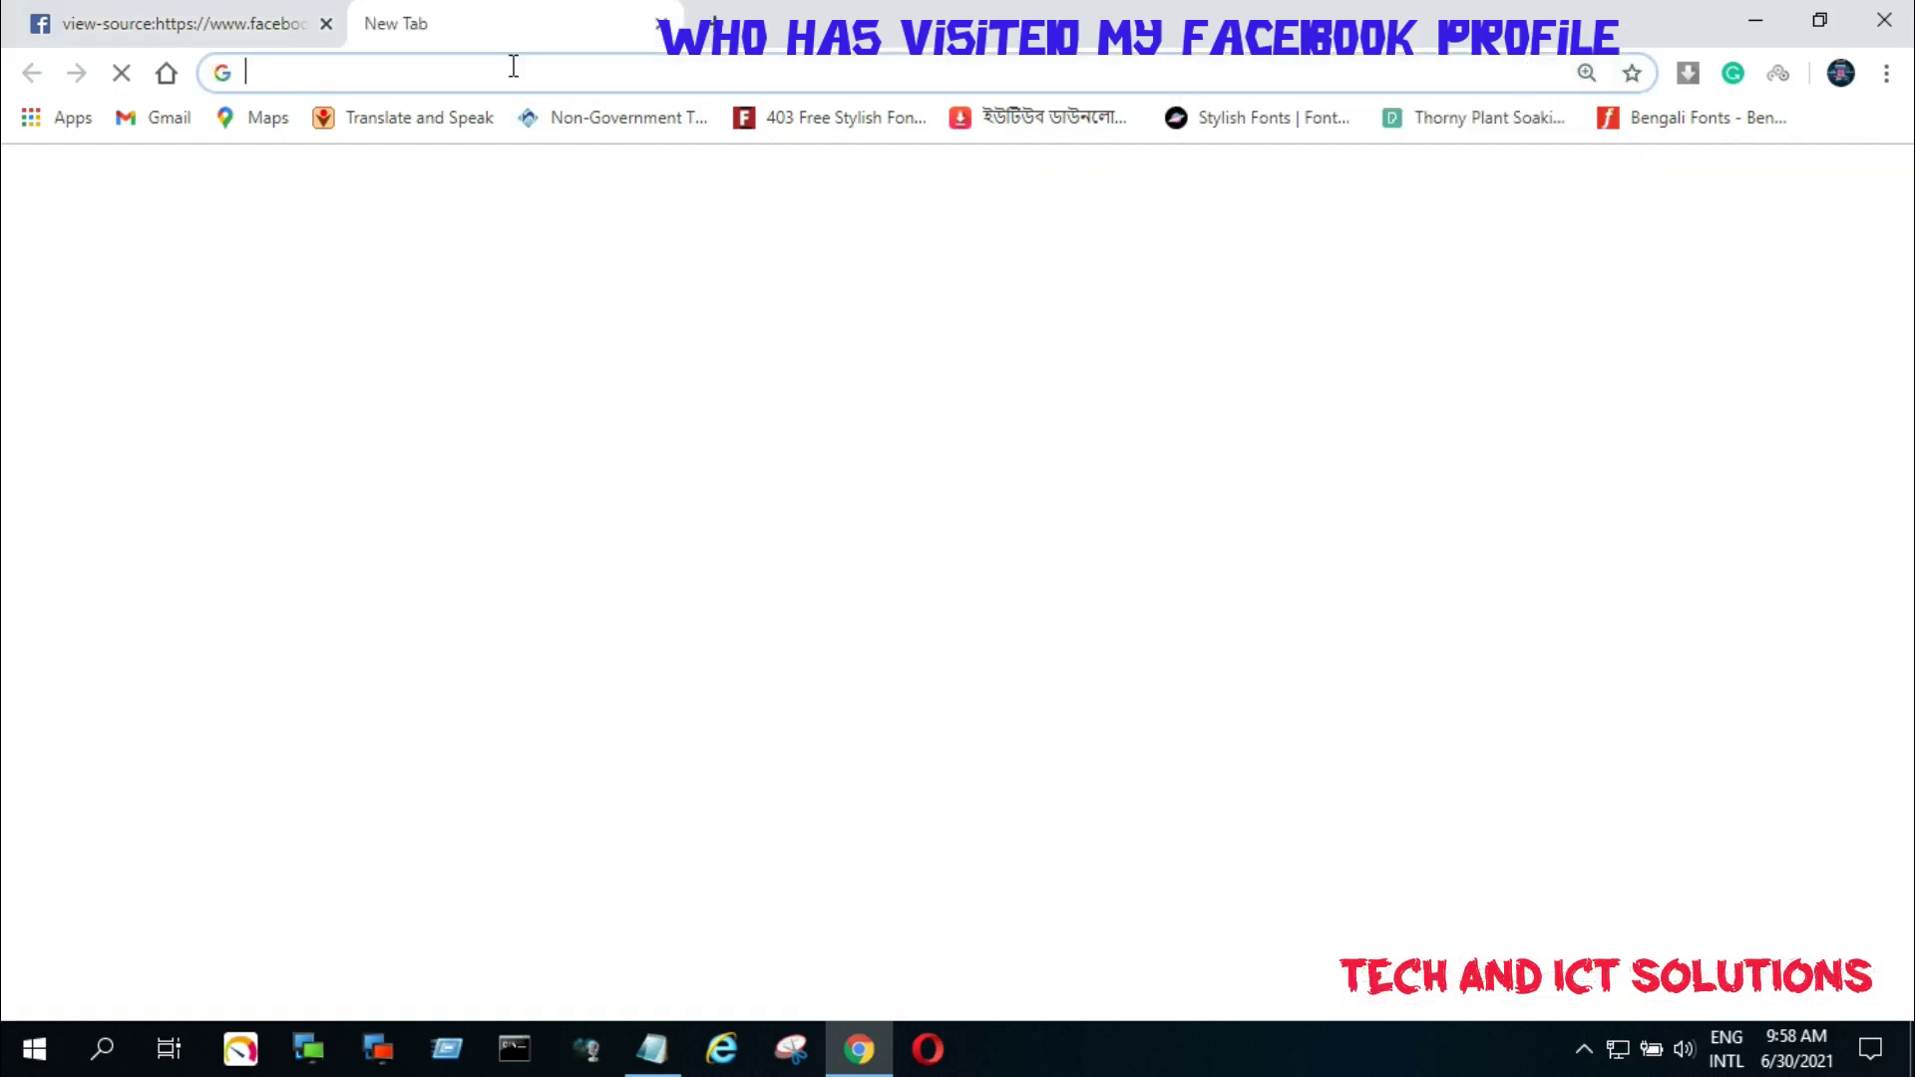
{"action": "type", "text": "f"}
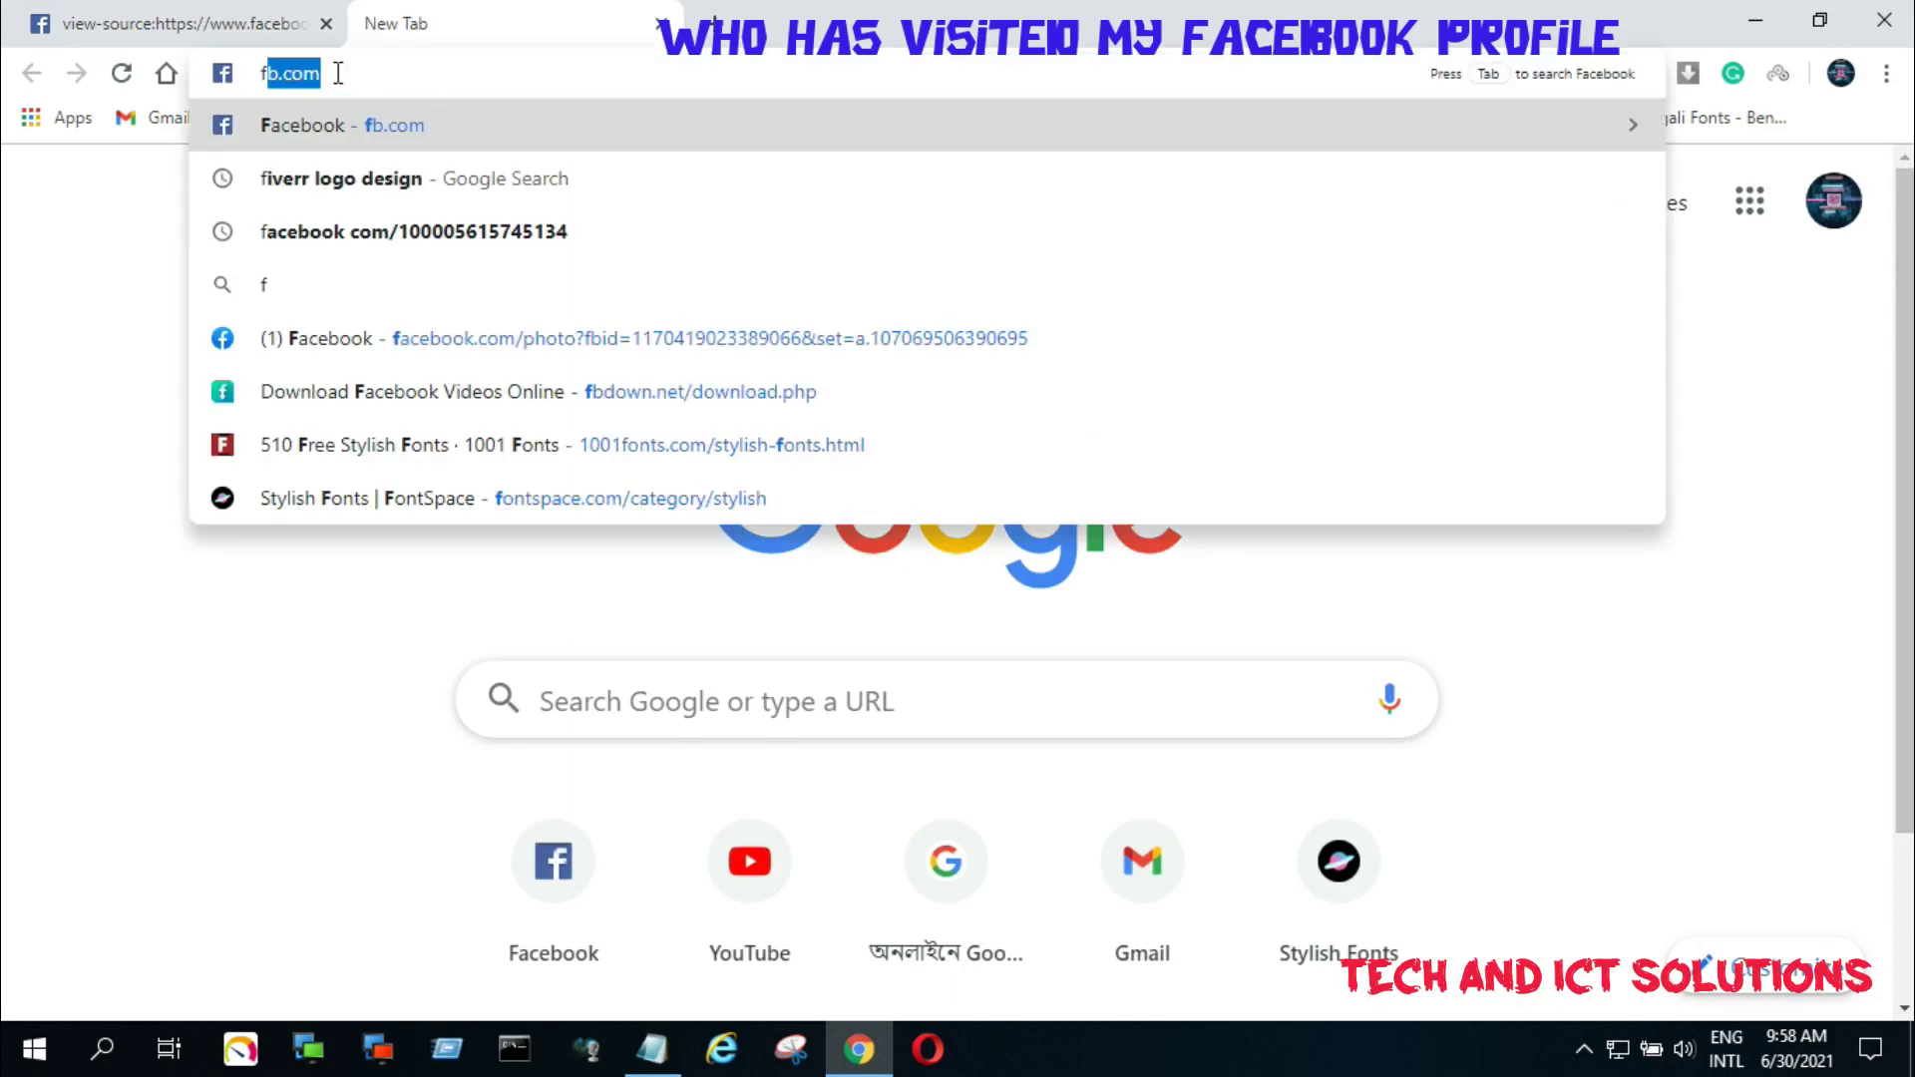
{"action": "left_click", "coordinate": [325, 133]}
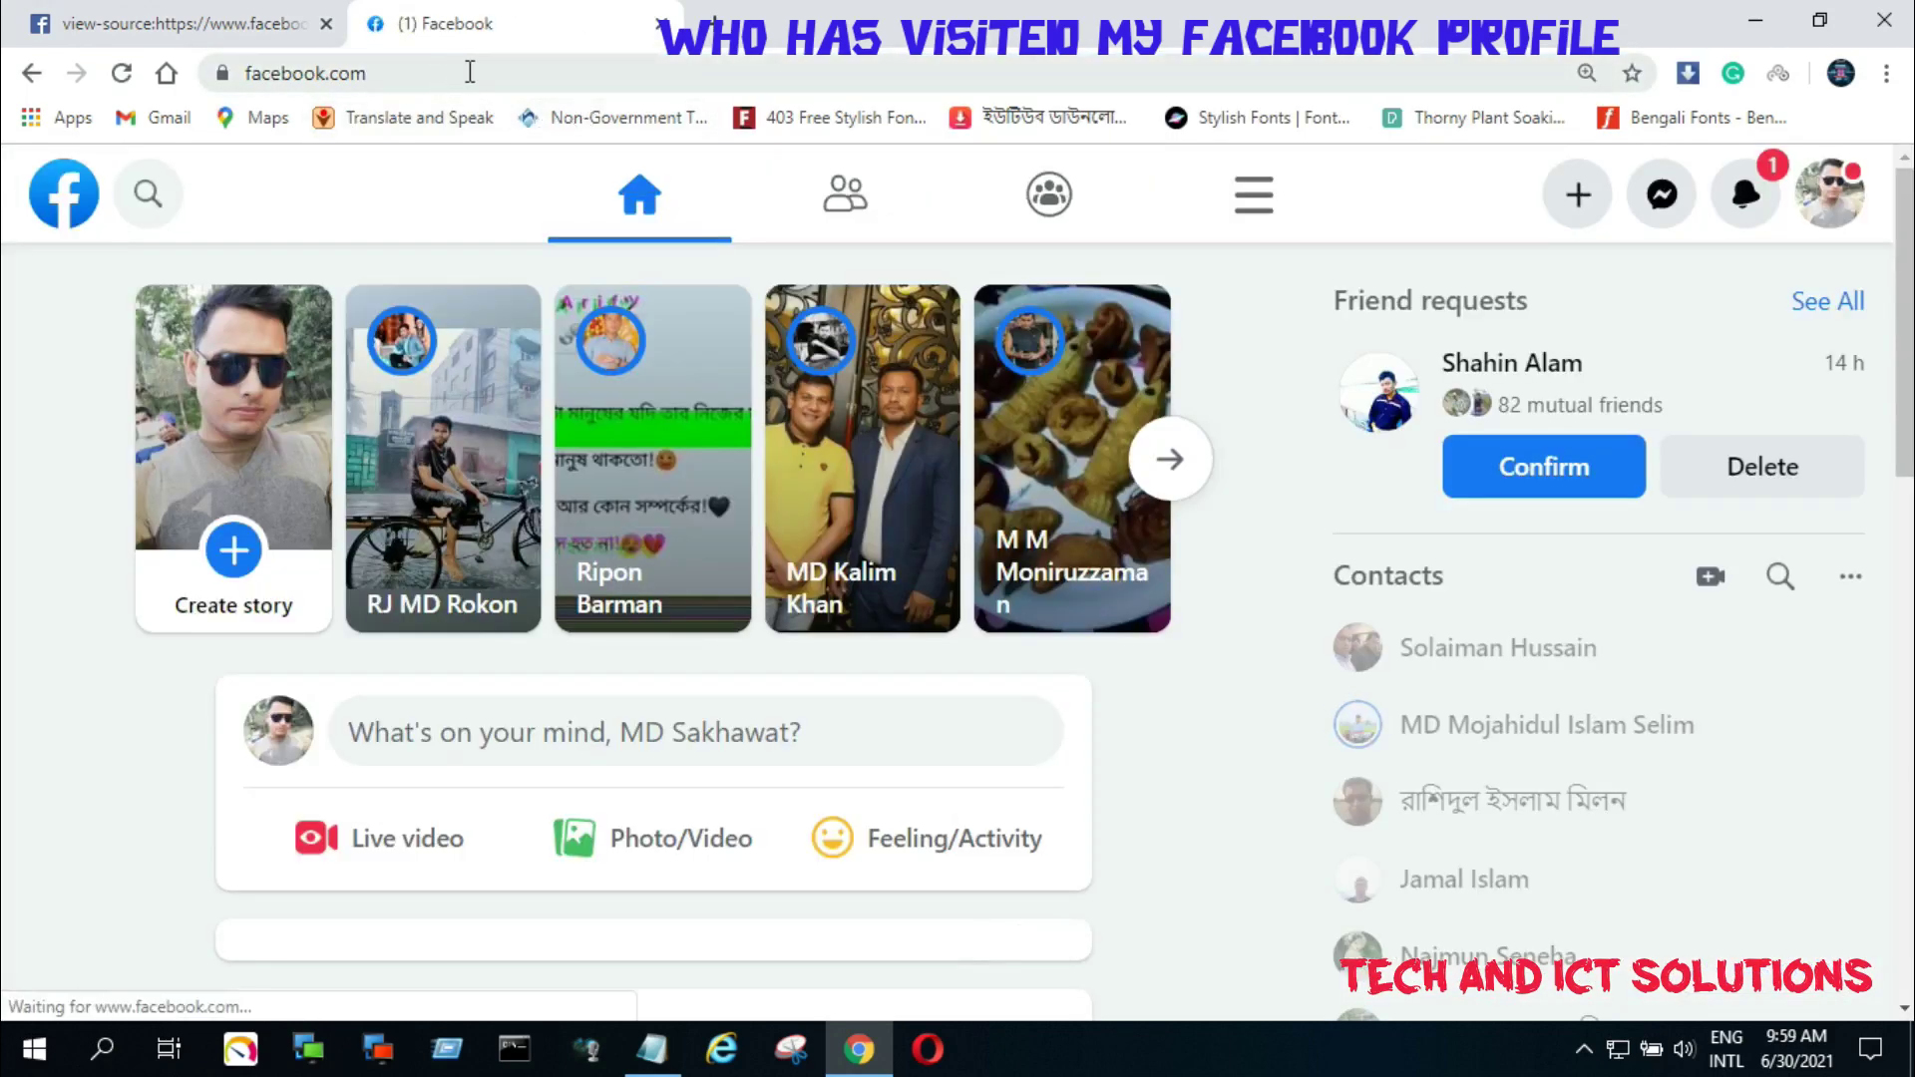
Append '/' and the copied ID to the facebook.com address and load that profile
{"action": "left_click", "coordinate": [504, 73]}
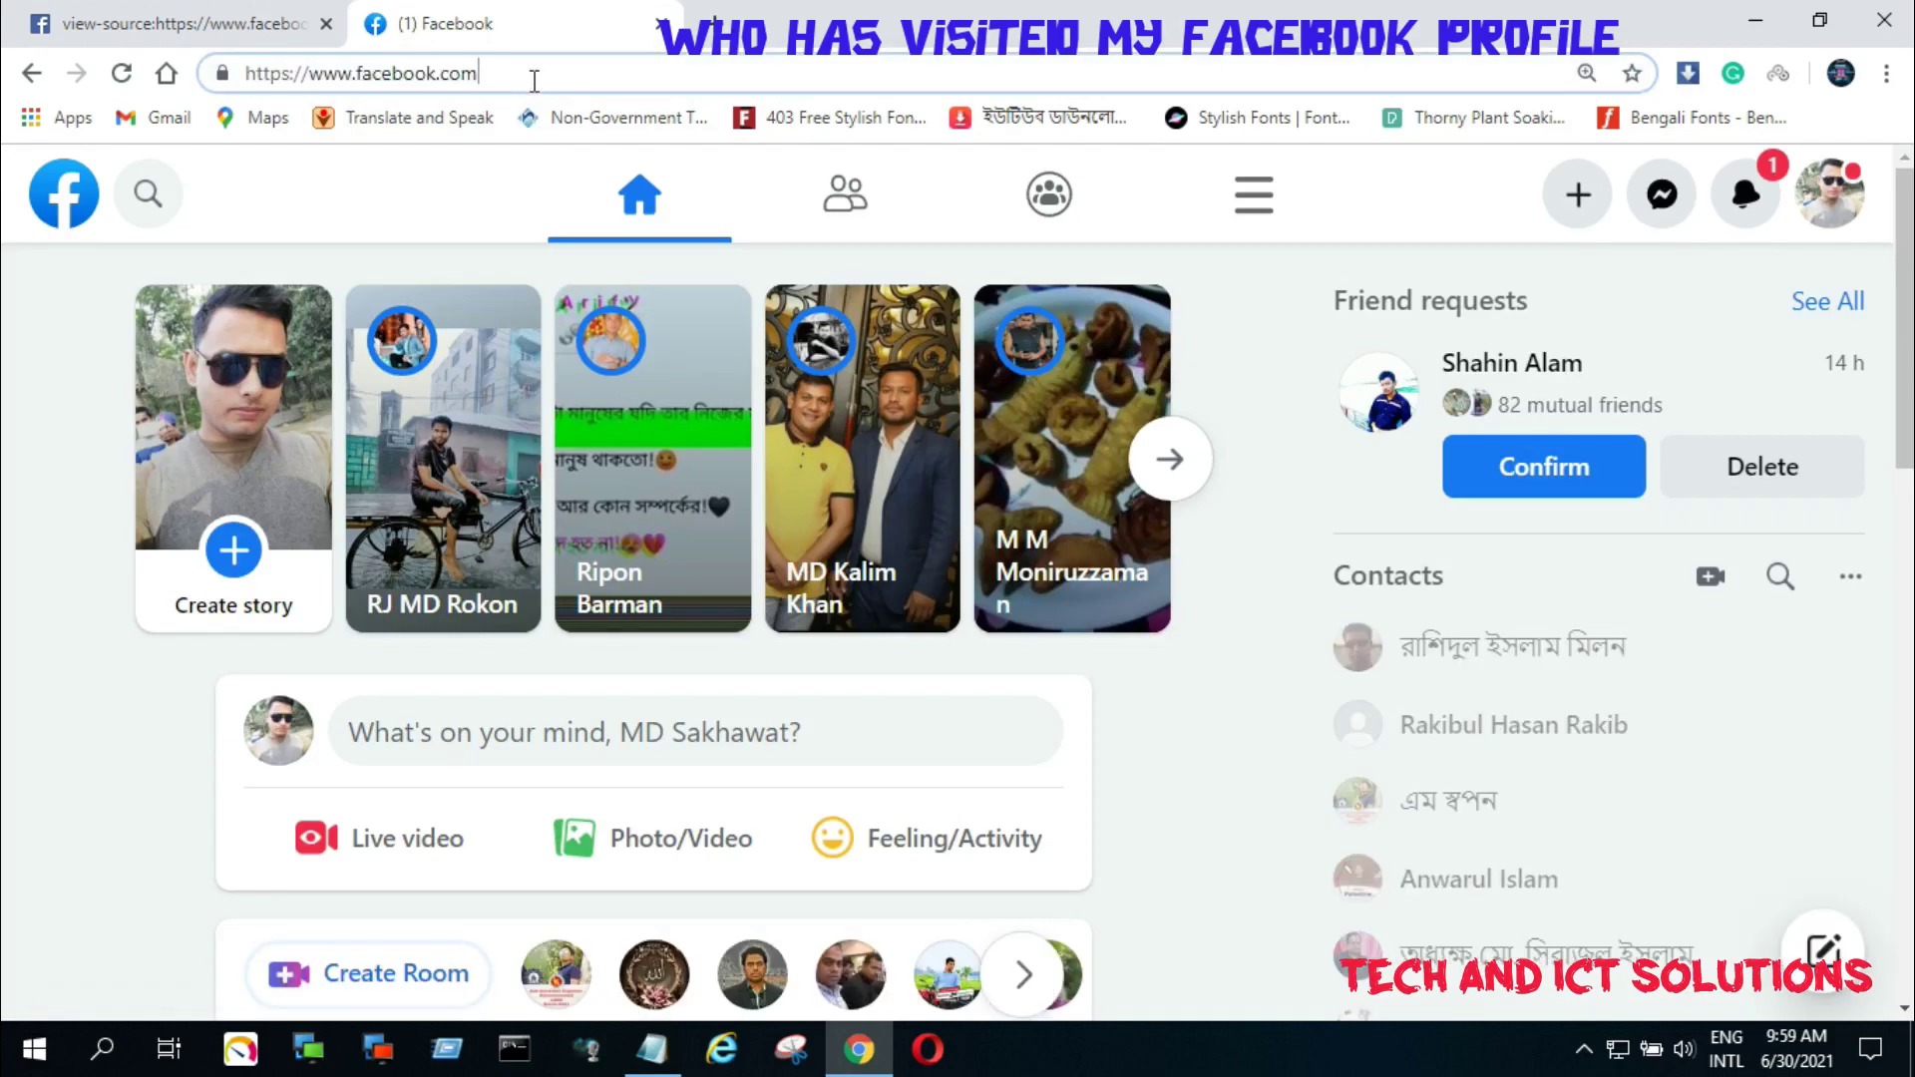
{"action": "type", "text": "/"}
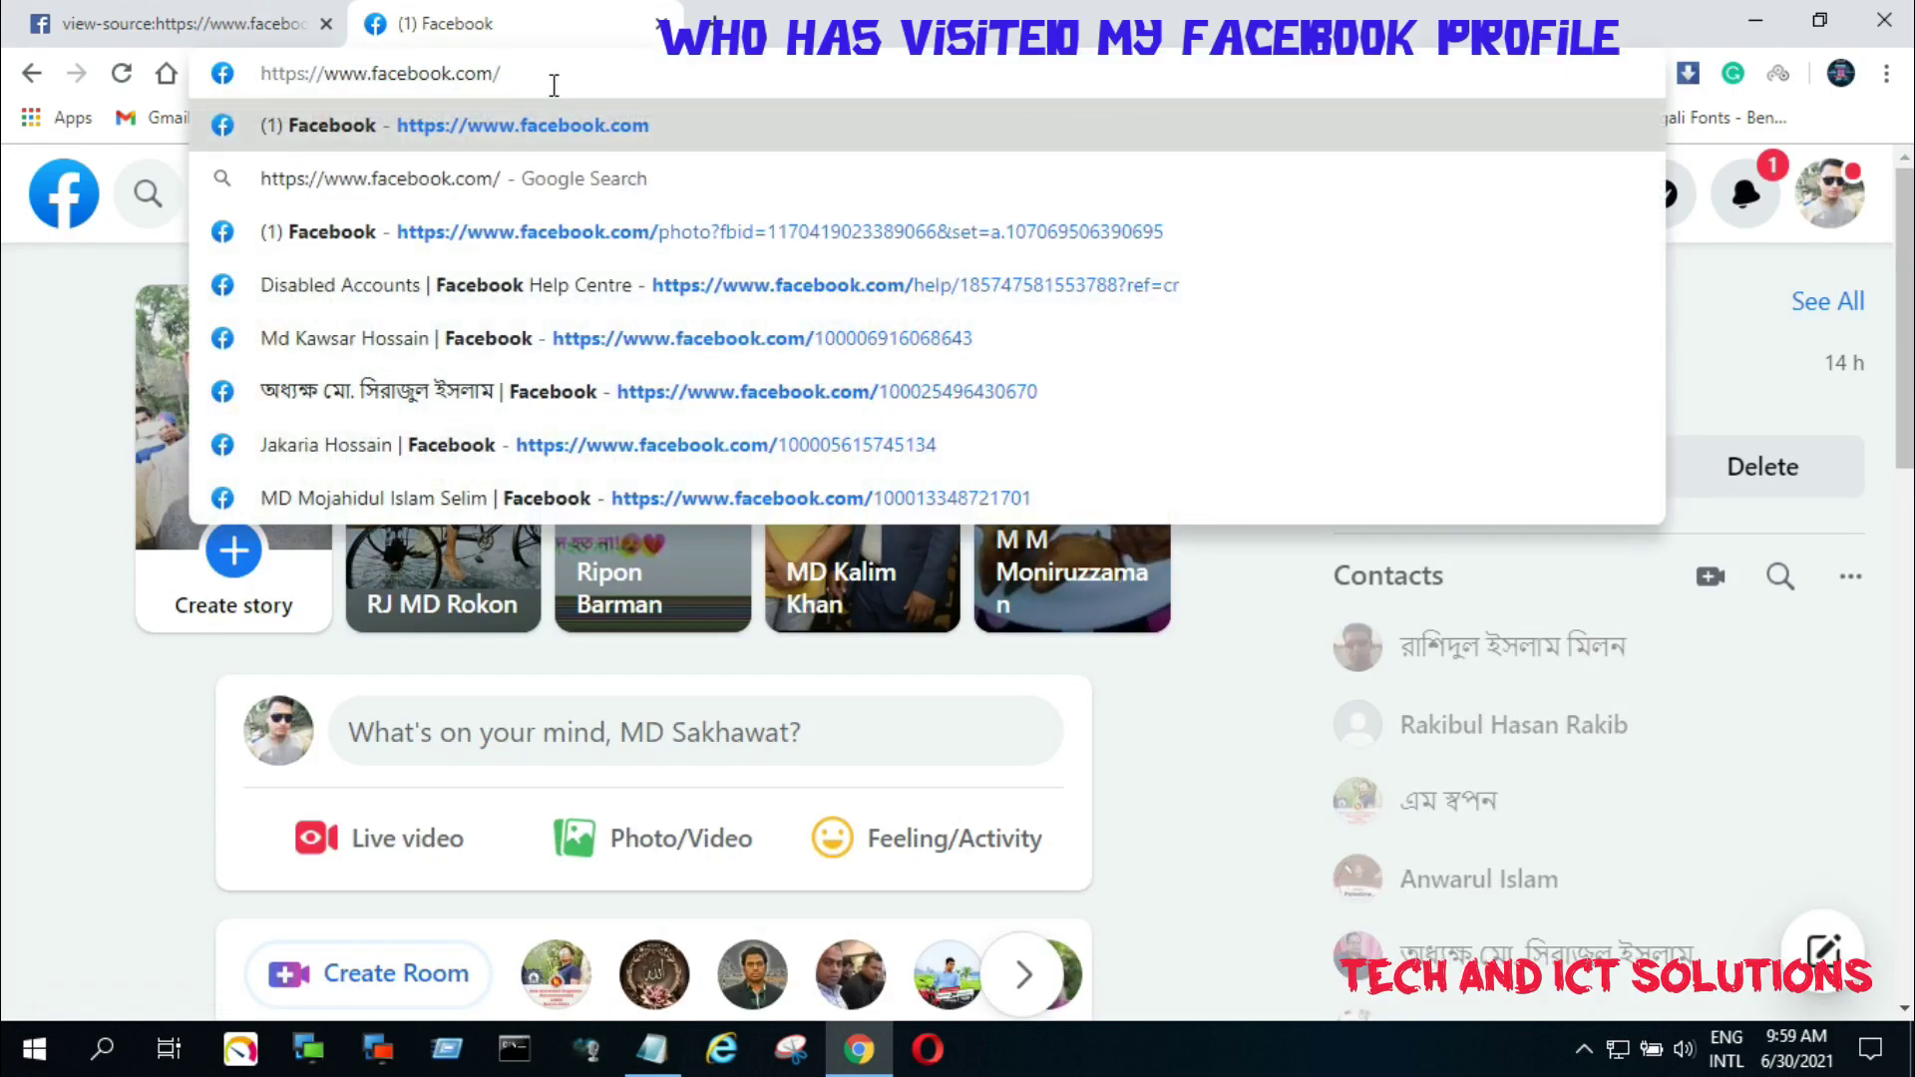
{"action": "key", "text": "ctrl+v"}
{"action": "left_click_drag", "start_coordinate": [681, 79], "coordinate": [512, 75]}
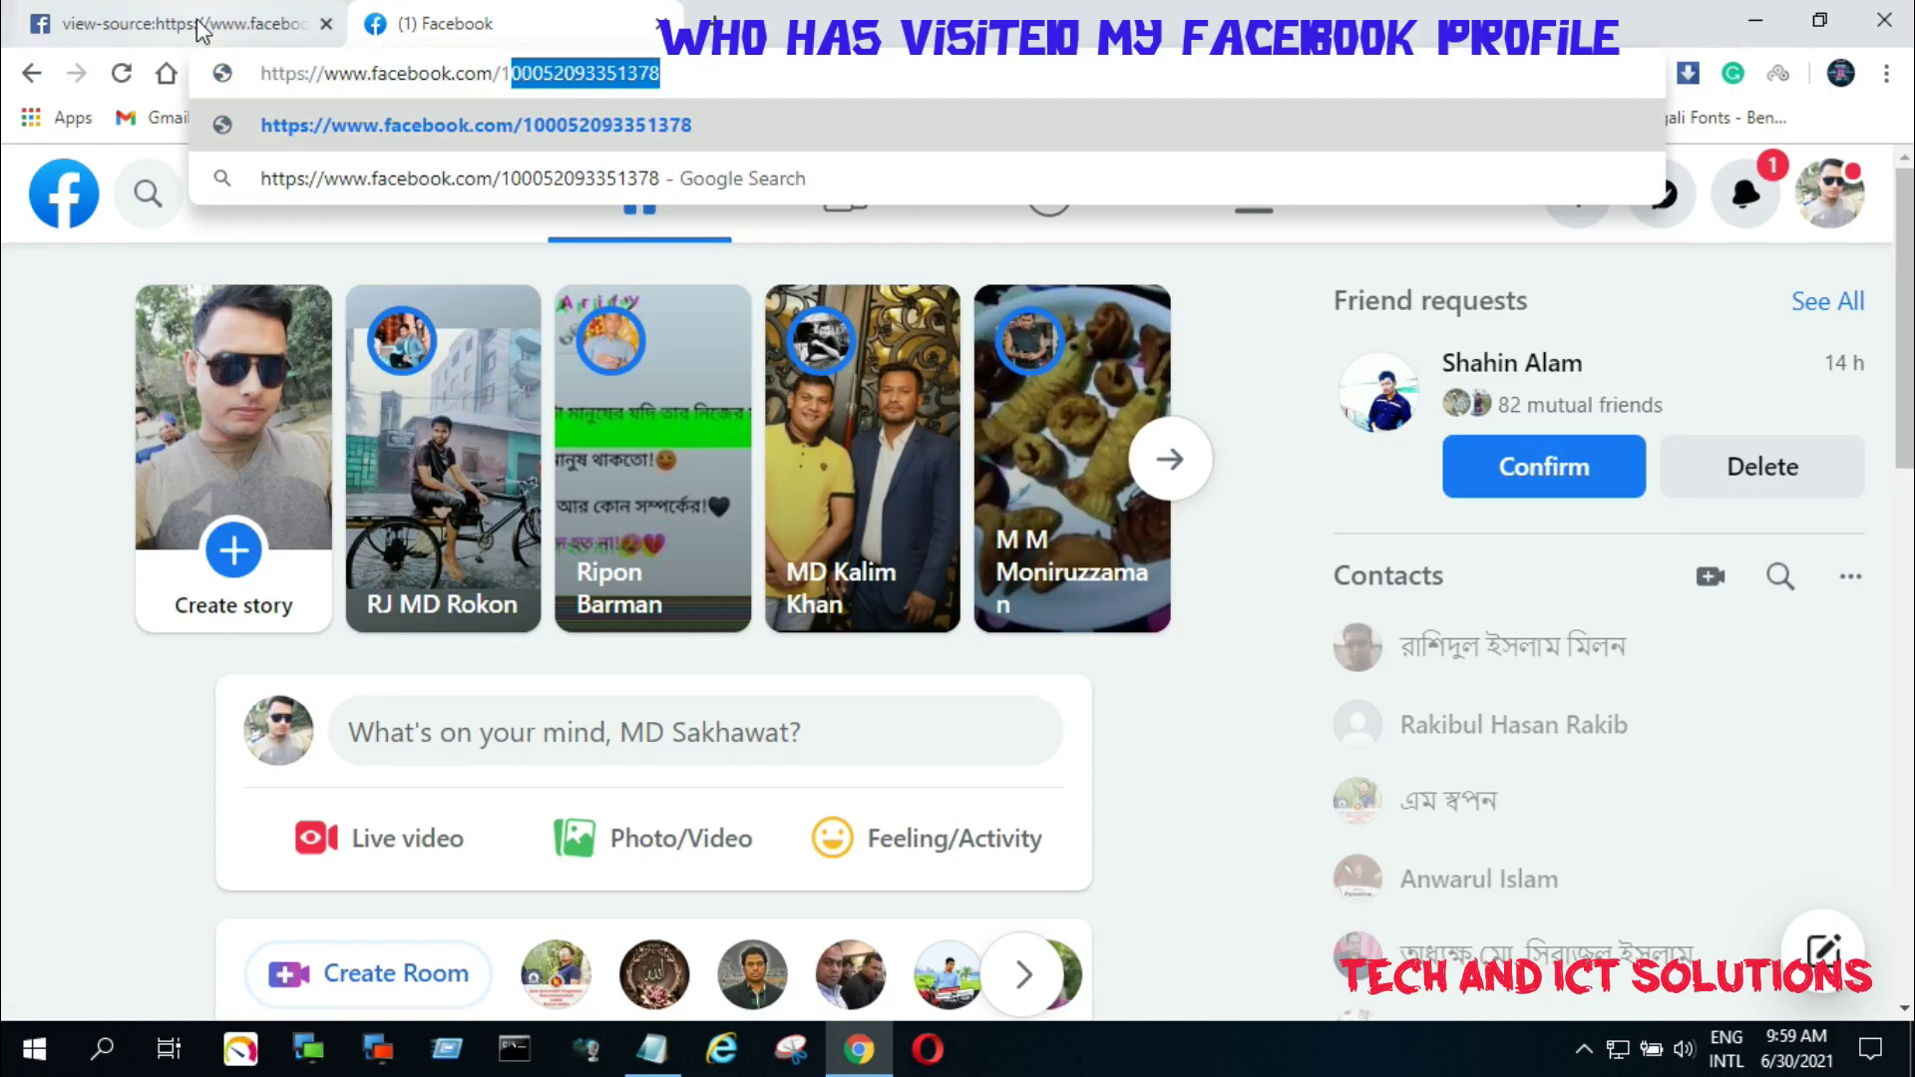
{"action": "left_click", "coordinate": [200, 30]}
{"action": "left_click", "coordinate": [514, 18]}
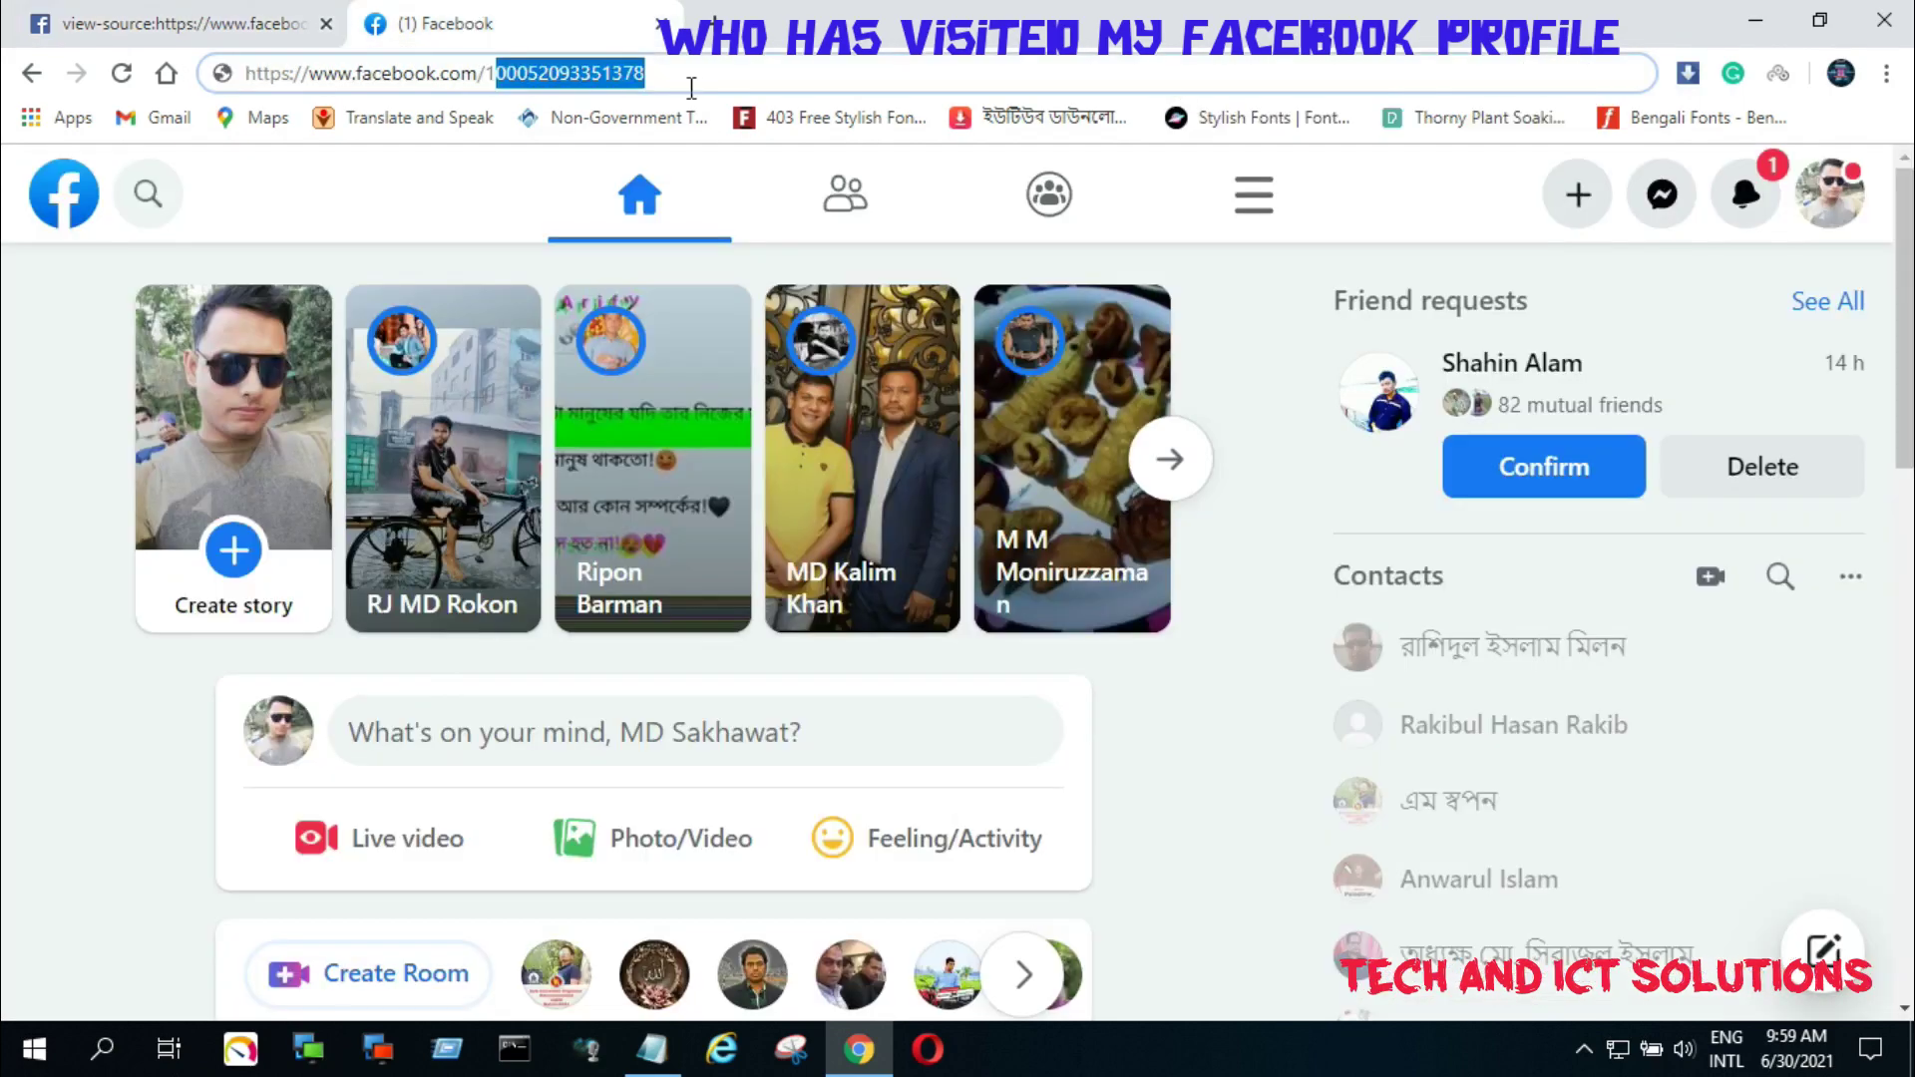
{"action": "left_click", "coordinate": [693, 75]}
{"action": "key", "text": "Return"}
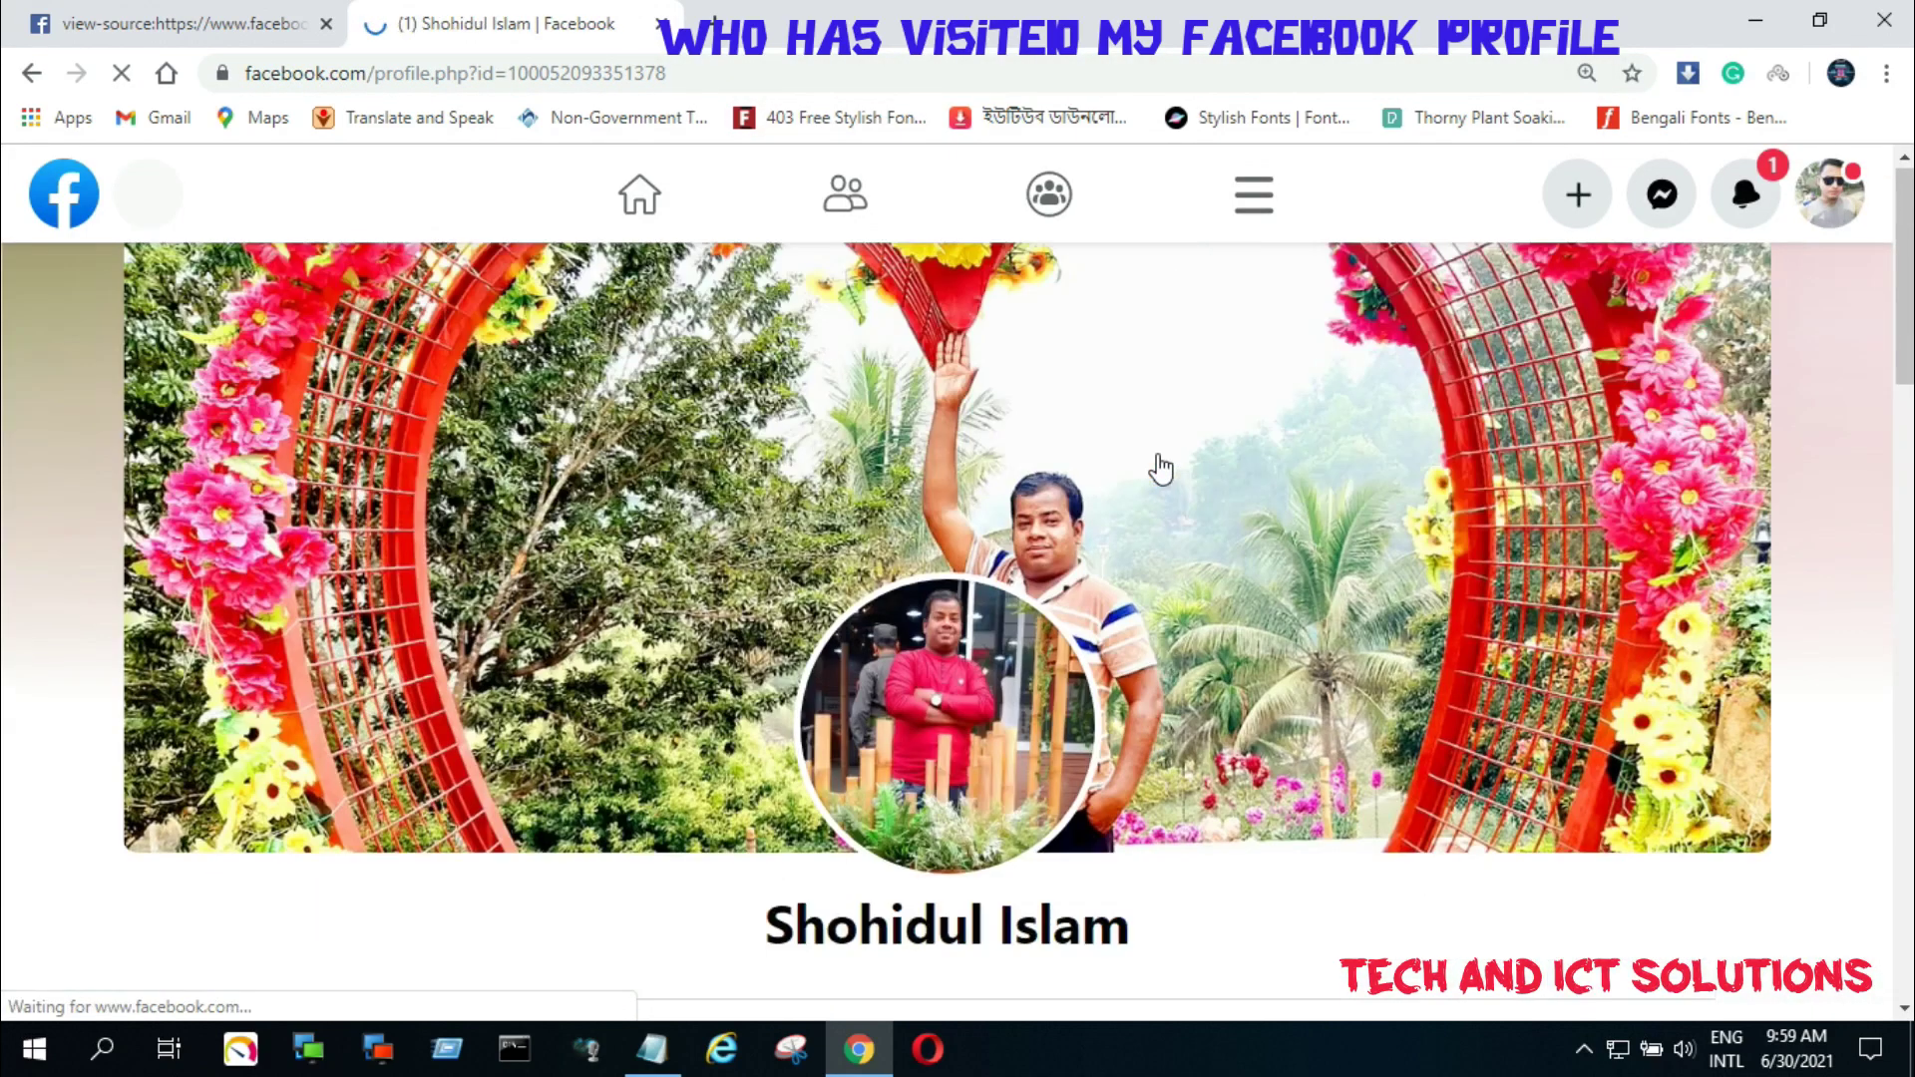
Scroll through the opened profile, then switch back to the page-source tab
{"action": "scroll", "coordinate": [1156, 469], "scroll_direction": "down", "scroll_amount": 3}
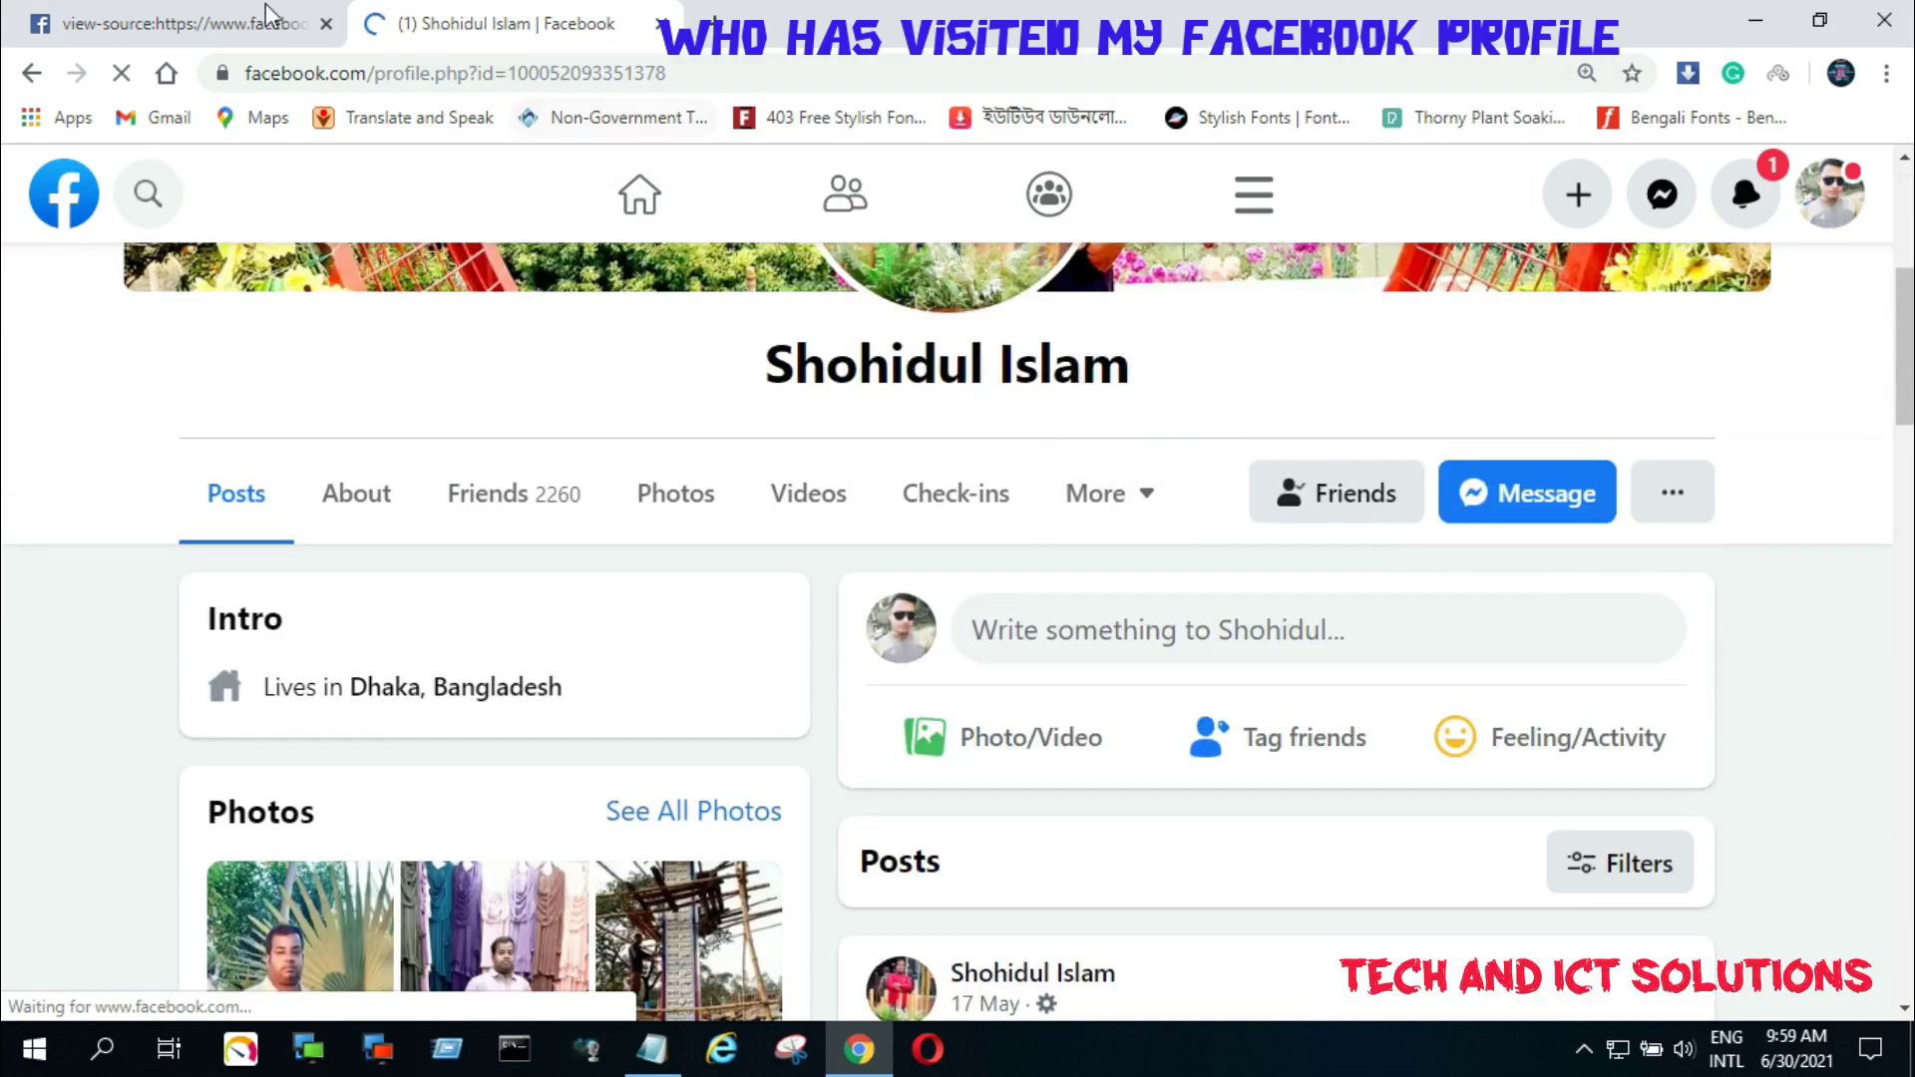
{"action": "scroll", "coordinate": [1005, 599], "scroll_direction": "down", "scroll_amount": 4}
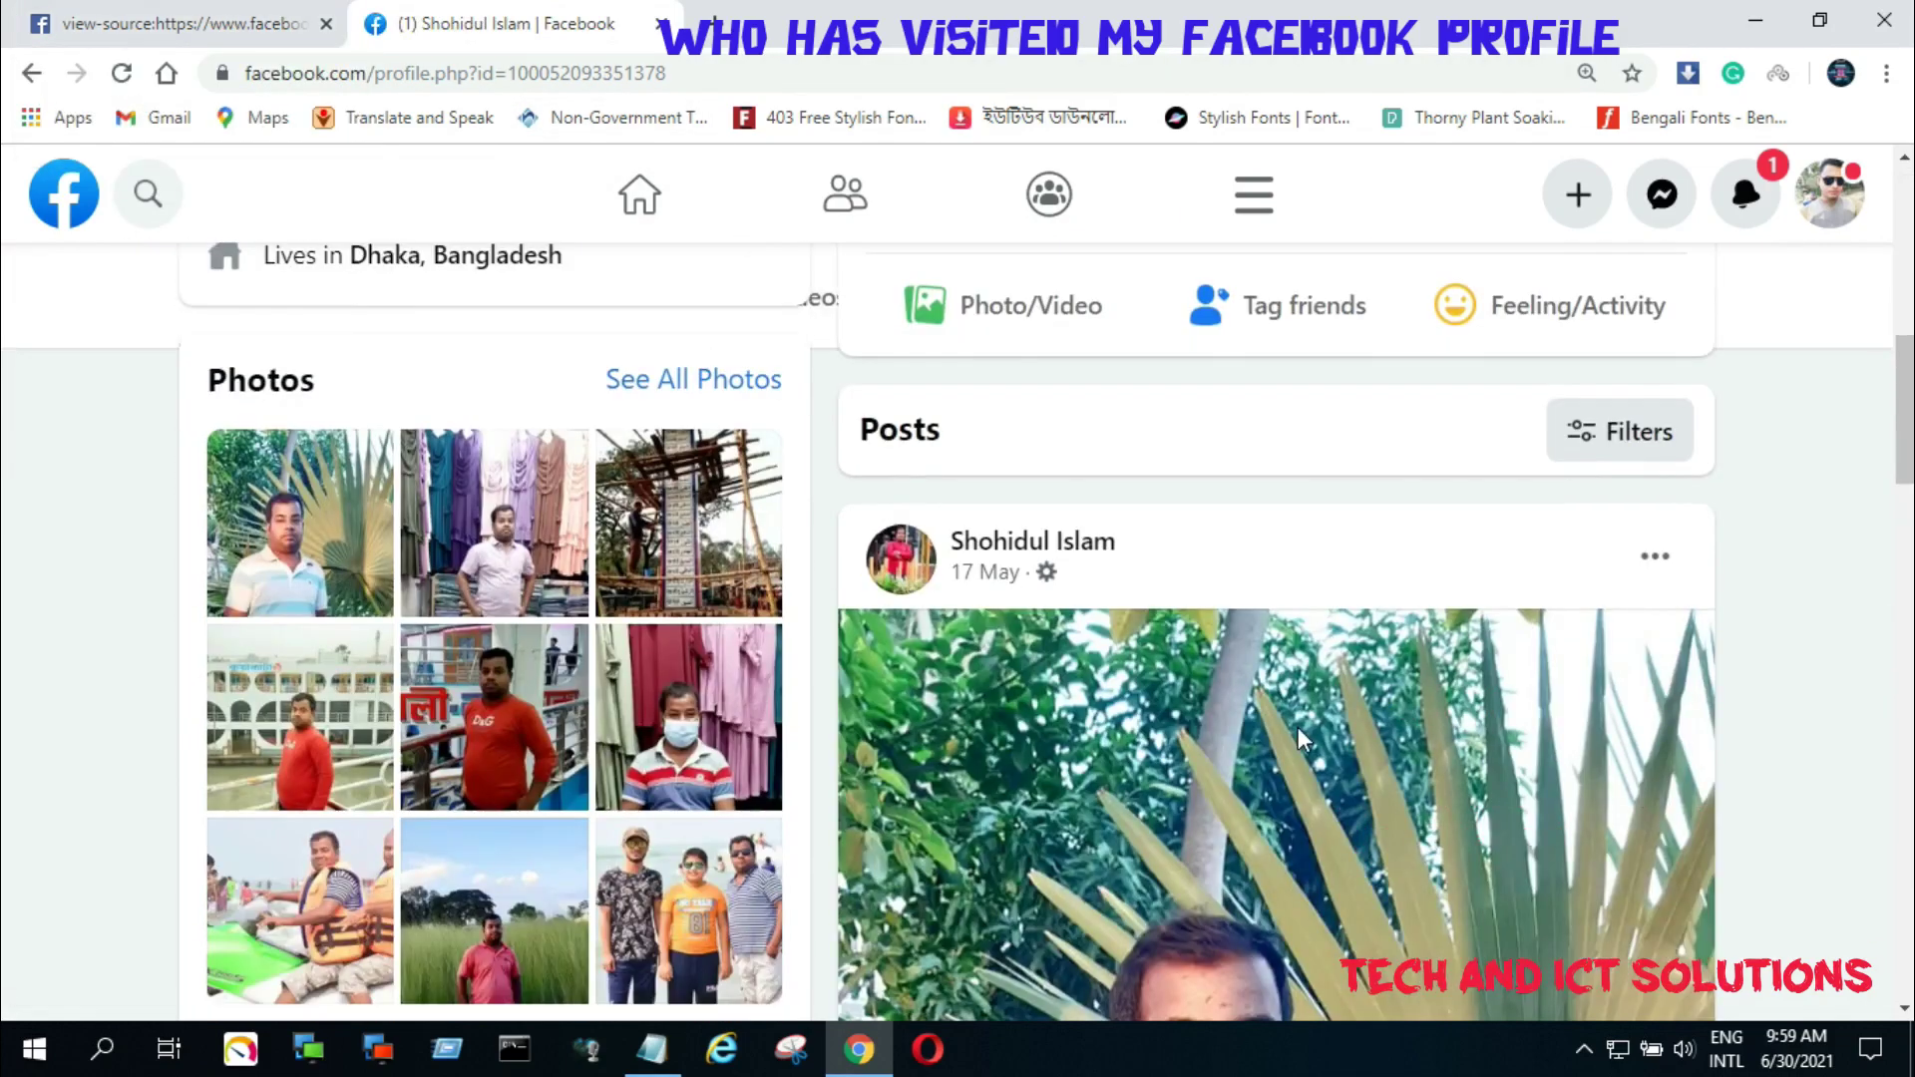
{"action": "scroll", "coordinate": [1304, 727], "scroll_direction": "up", "scroll_amount": 8}
{"action": "left_click", "coordinate": [165, 20]}
Copy the next activeList ID and replace the old ID in the profile address with it
{"action": "scroll", "coordinate": [995, 716], "scroll_direction": "down", "scroll_amount": 1}
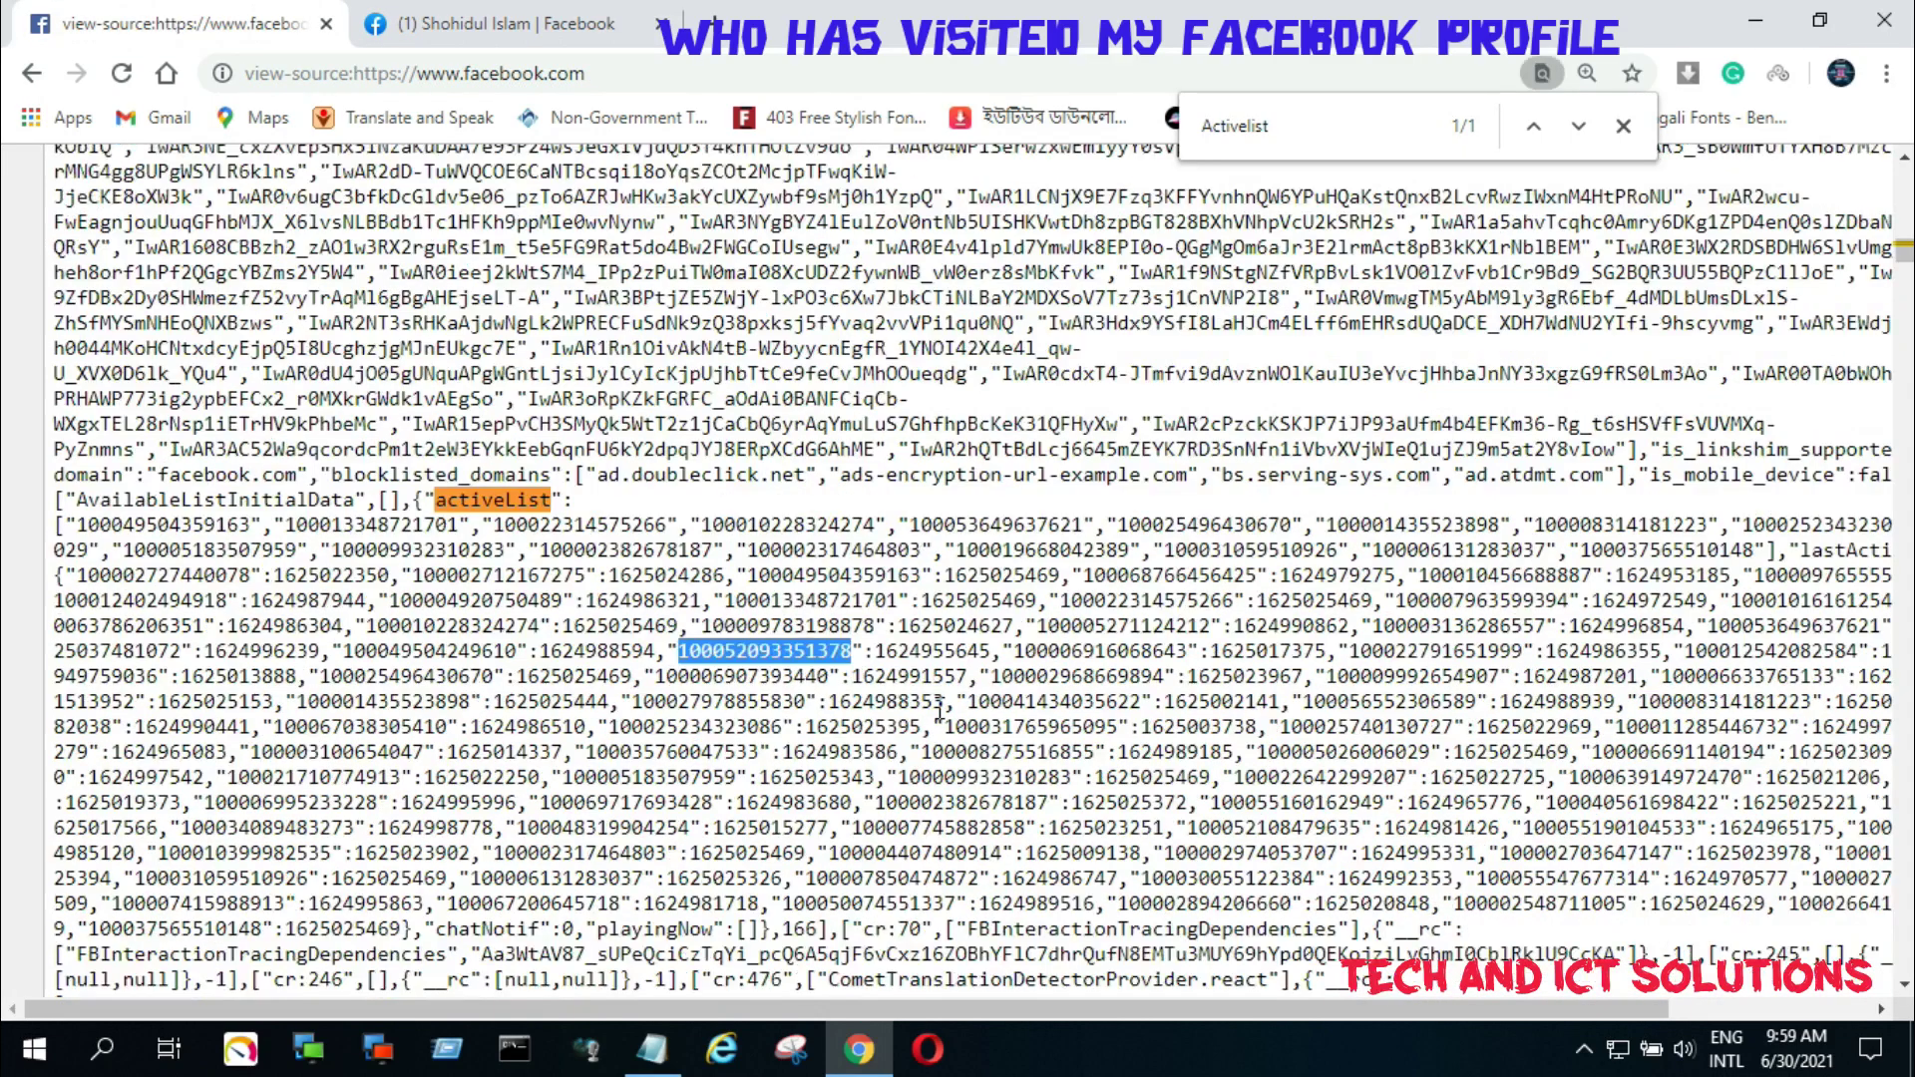
{"action": "left_click", "coordinate": [1242, 708]}
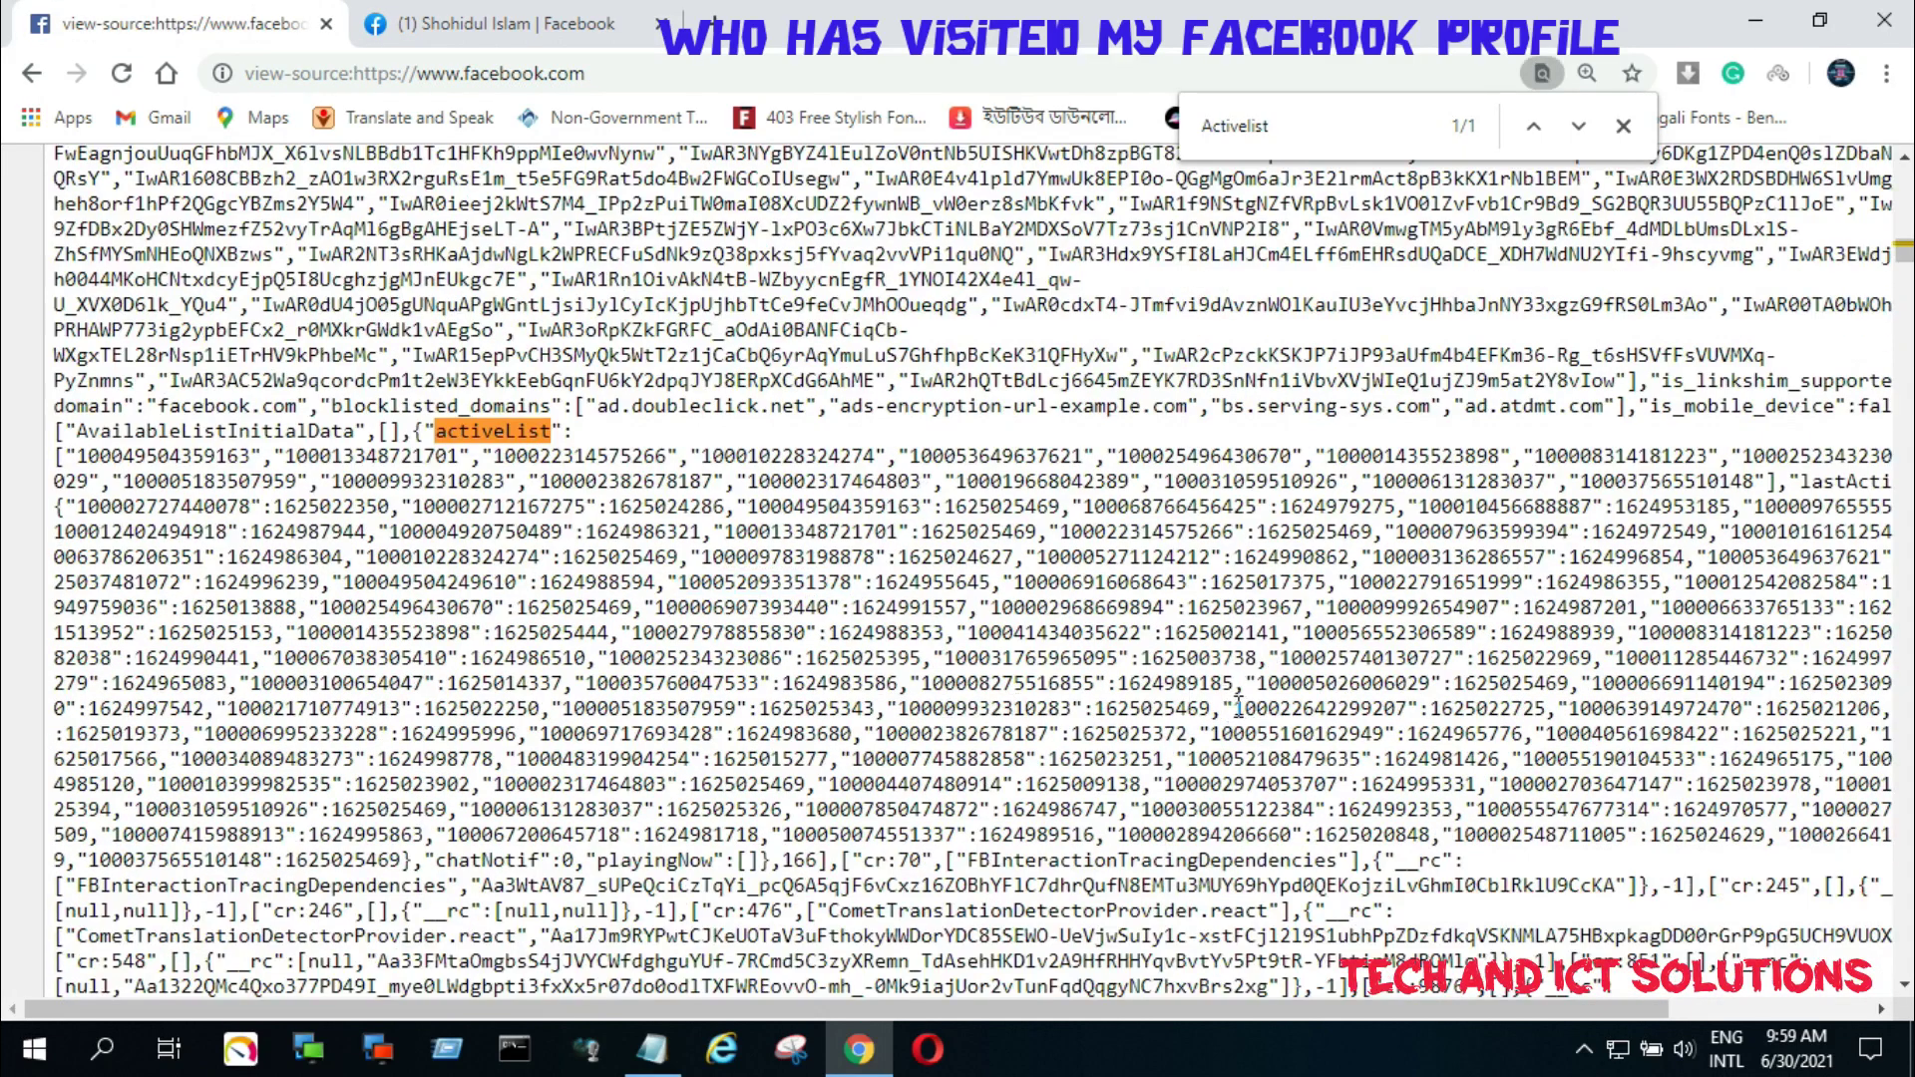
{"action": "left_click_drag", "start_coordinate": [1238, 708], "coordinate": [1373, 708]}
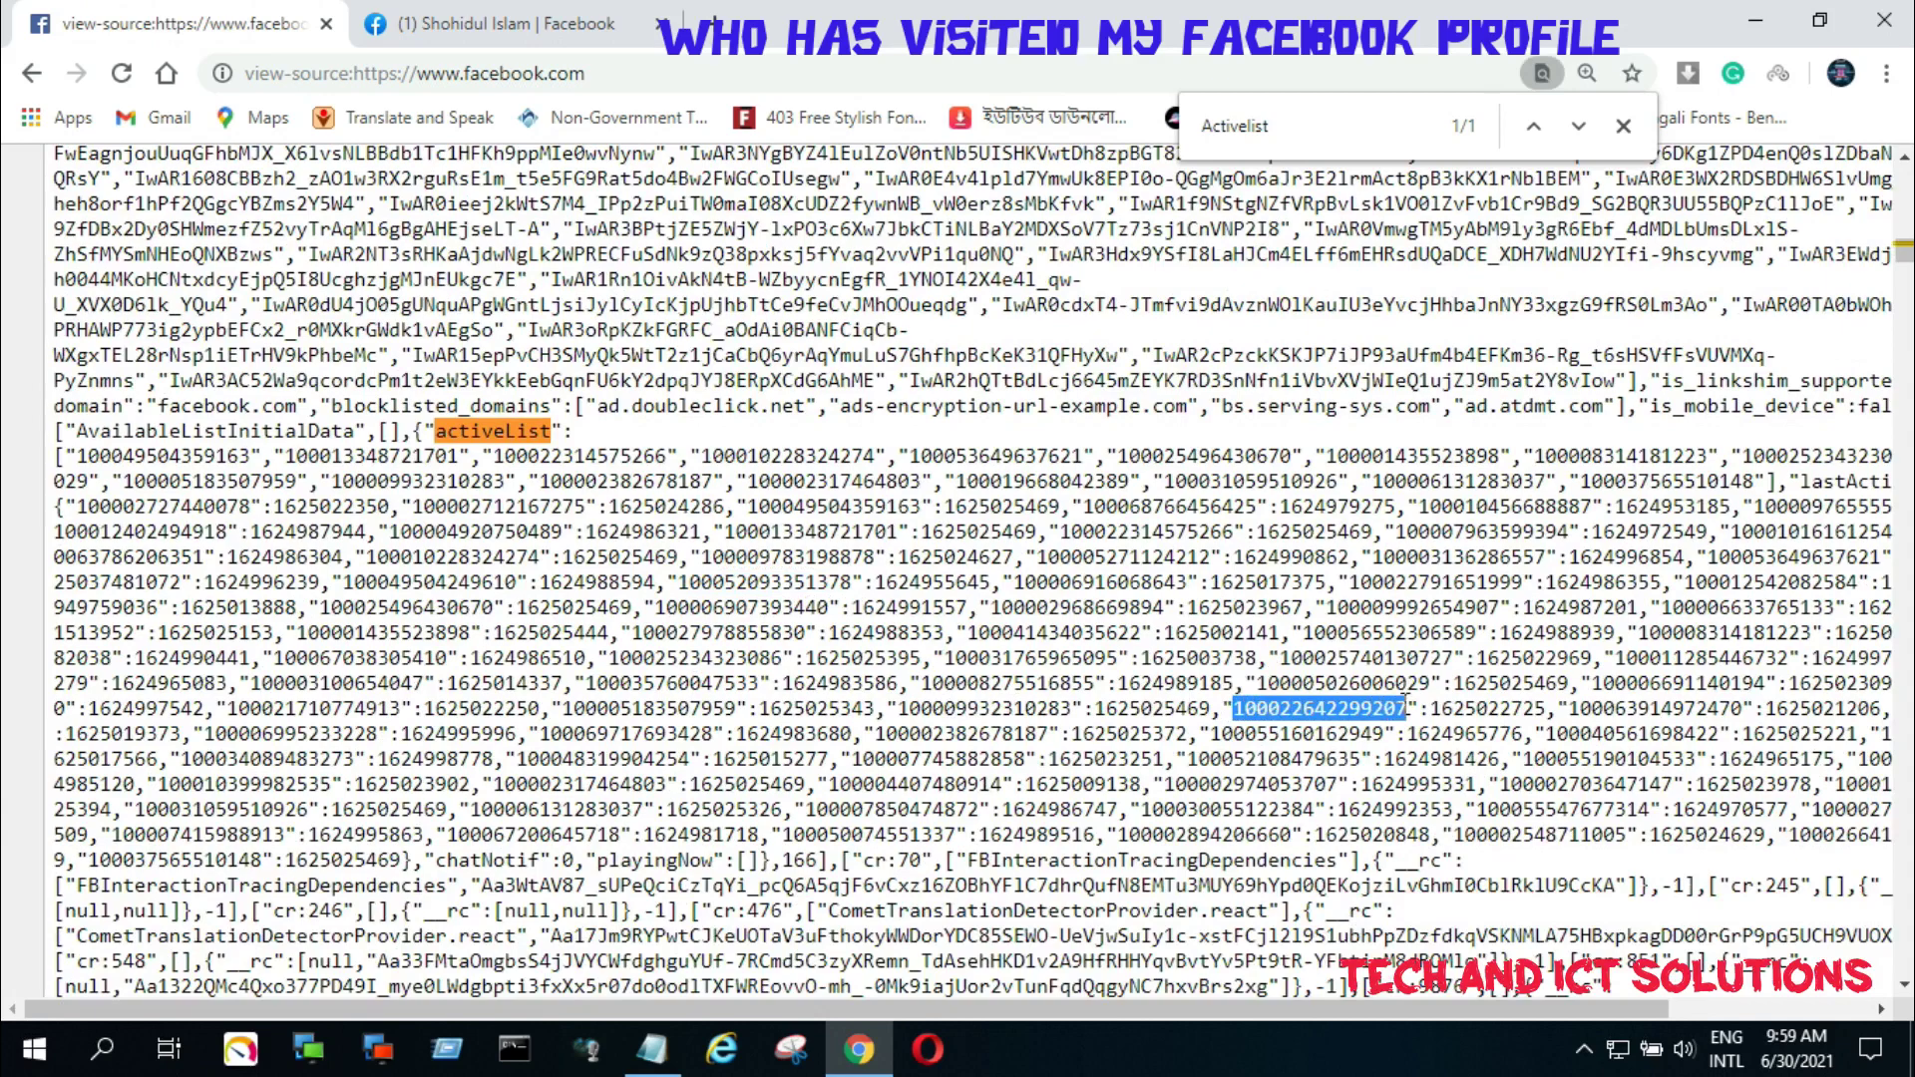
{"action": "left_click", "coordinate": [483, 24]}
{"action": "left_click", "coordinate": [699, 73]}
{"action": "left_click", "coordinate": [746, 73]}
{"action": "left_click_drag", "start_coordinate": [825, 73], "coordinate": [634, 65]}
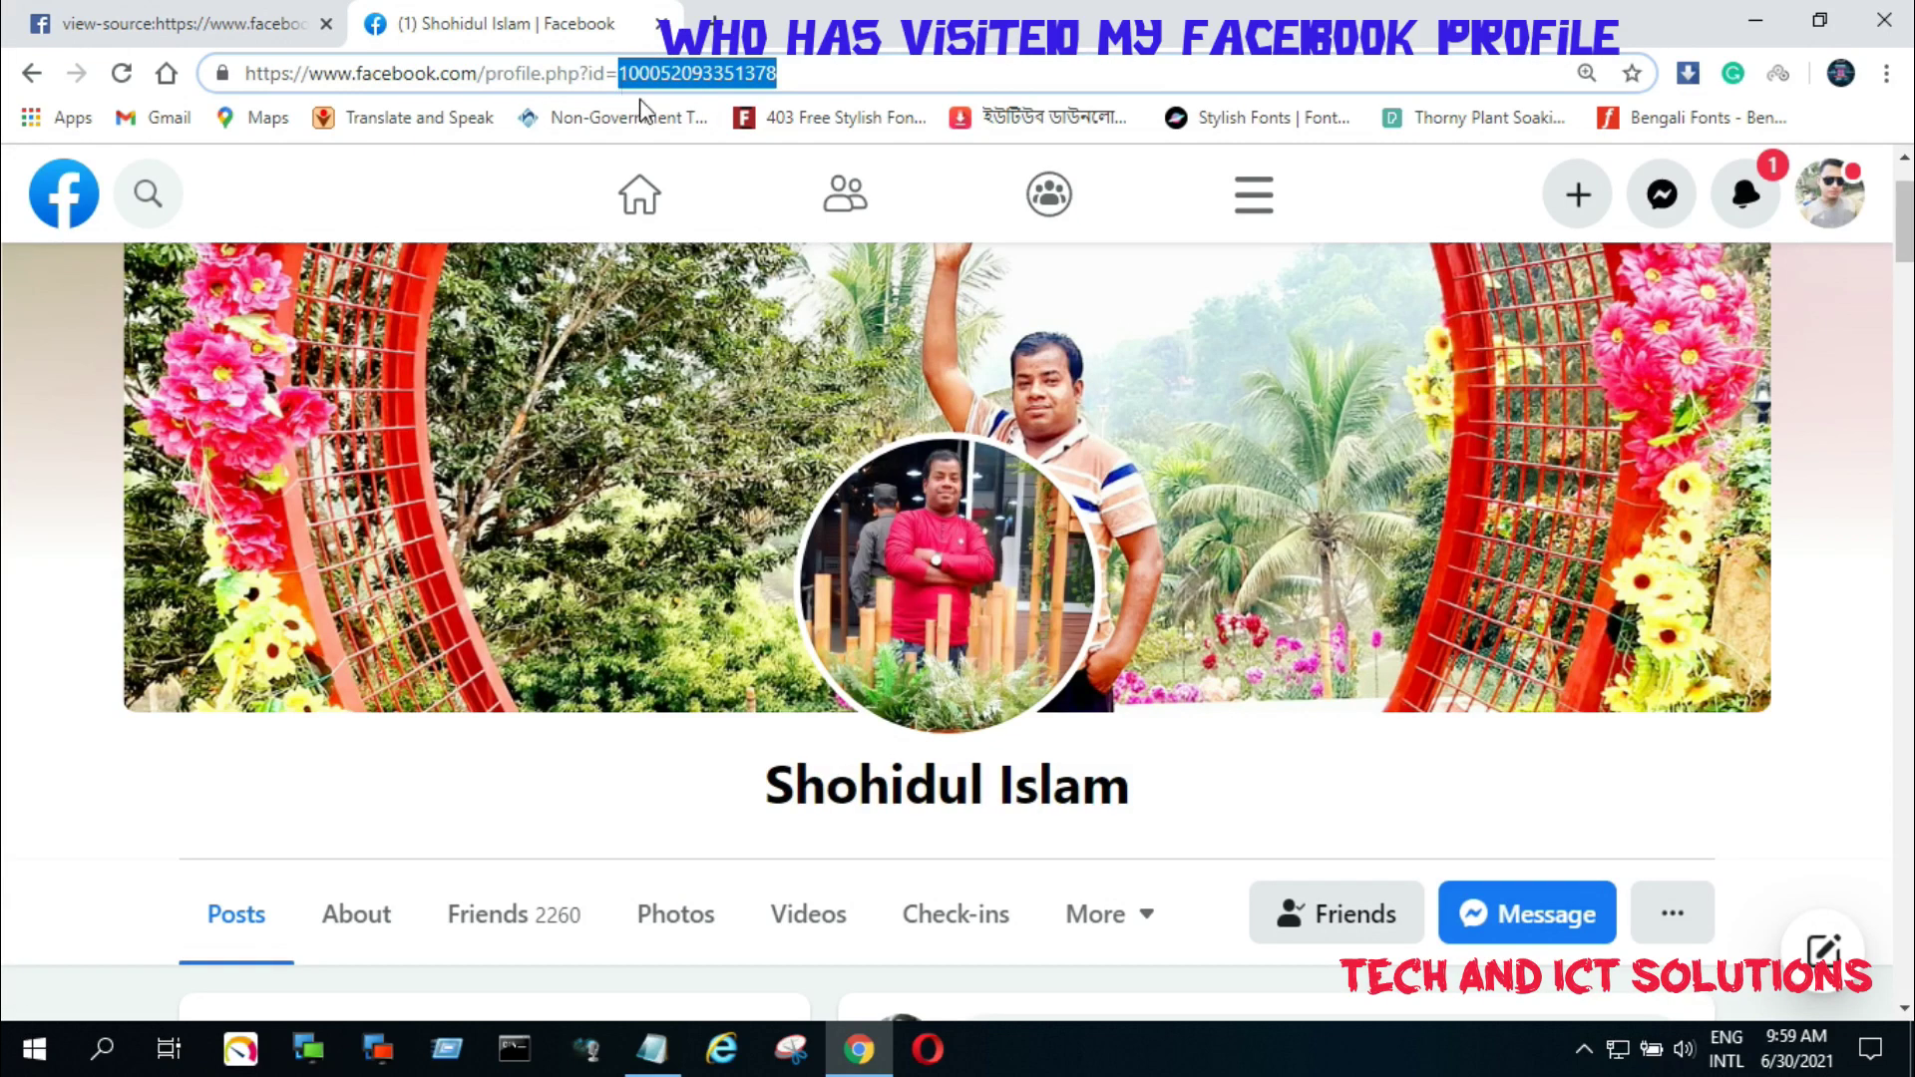
{"action": "key", "text": "ctrl+v"}
{"action": "key", "text": "Return"}
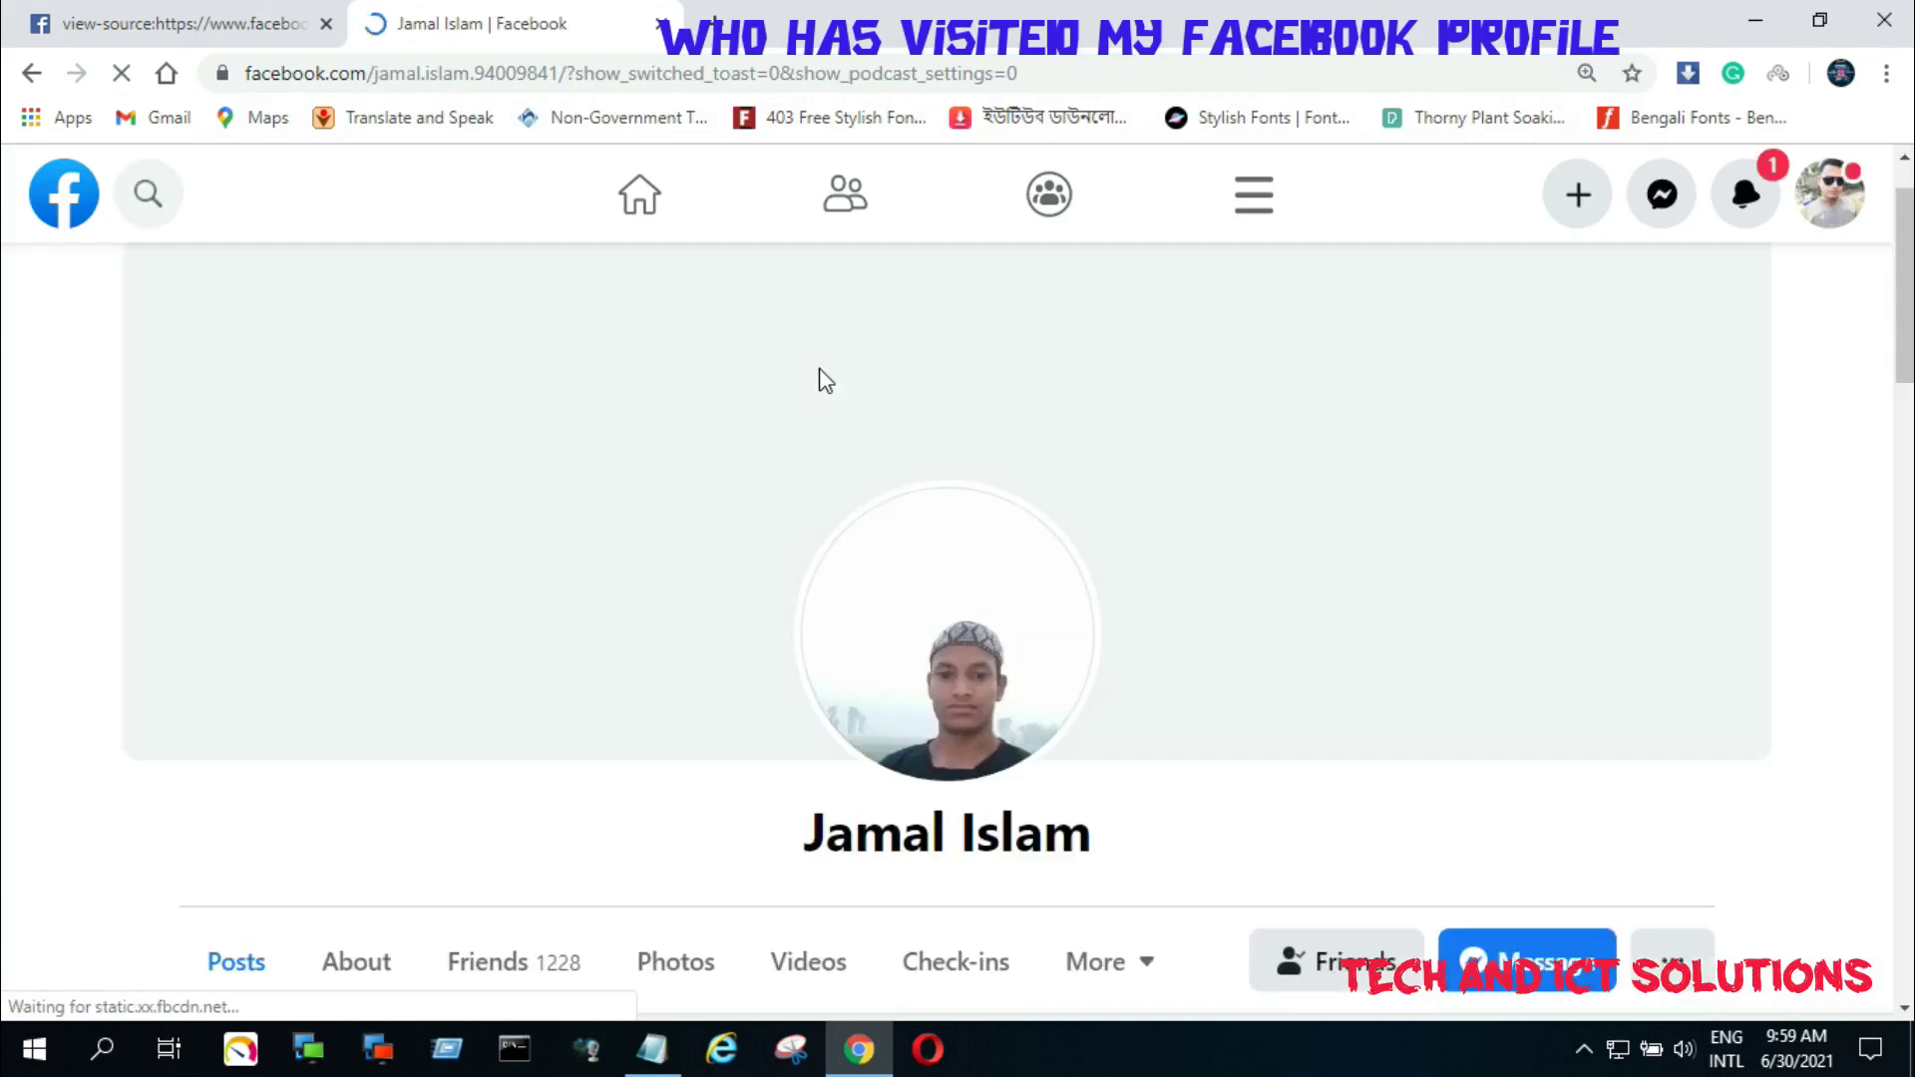
Scroll through the second person's profile, then return to the page-source tab
{"action": "scroll", "coordinate": [1009, 466], "scroll_direction": "down", "scroll_amount": 5}
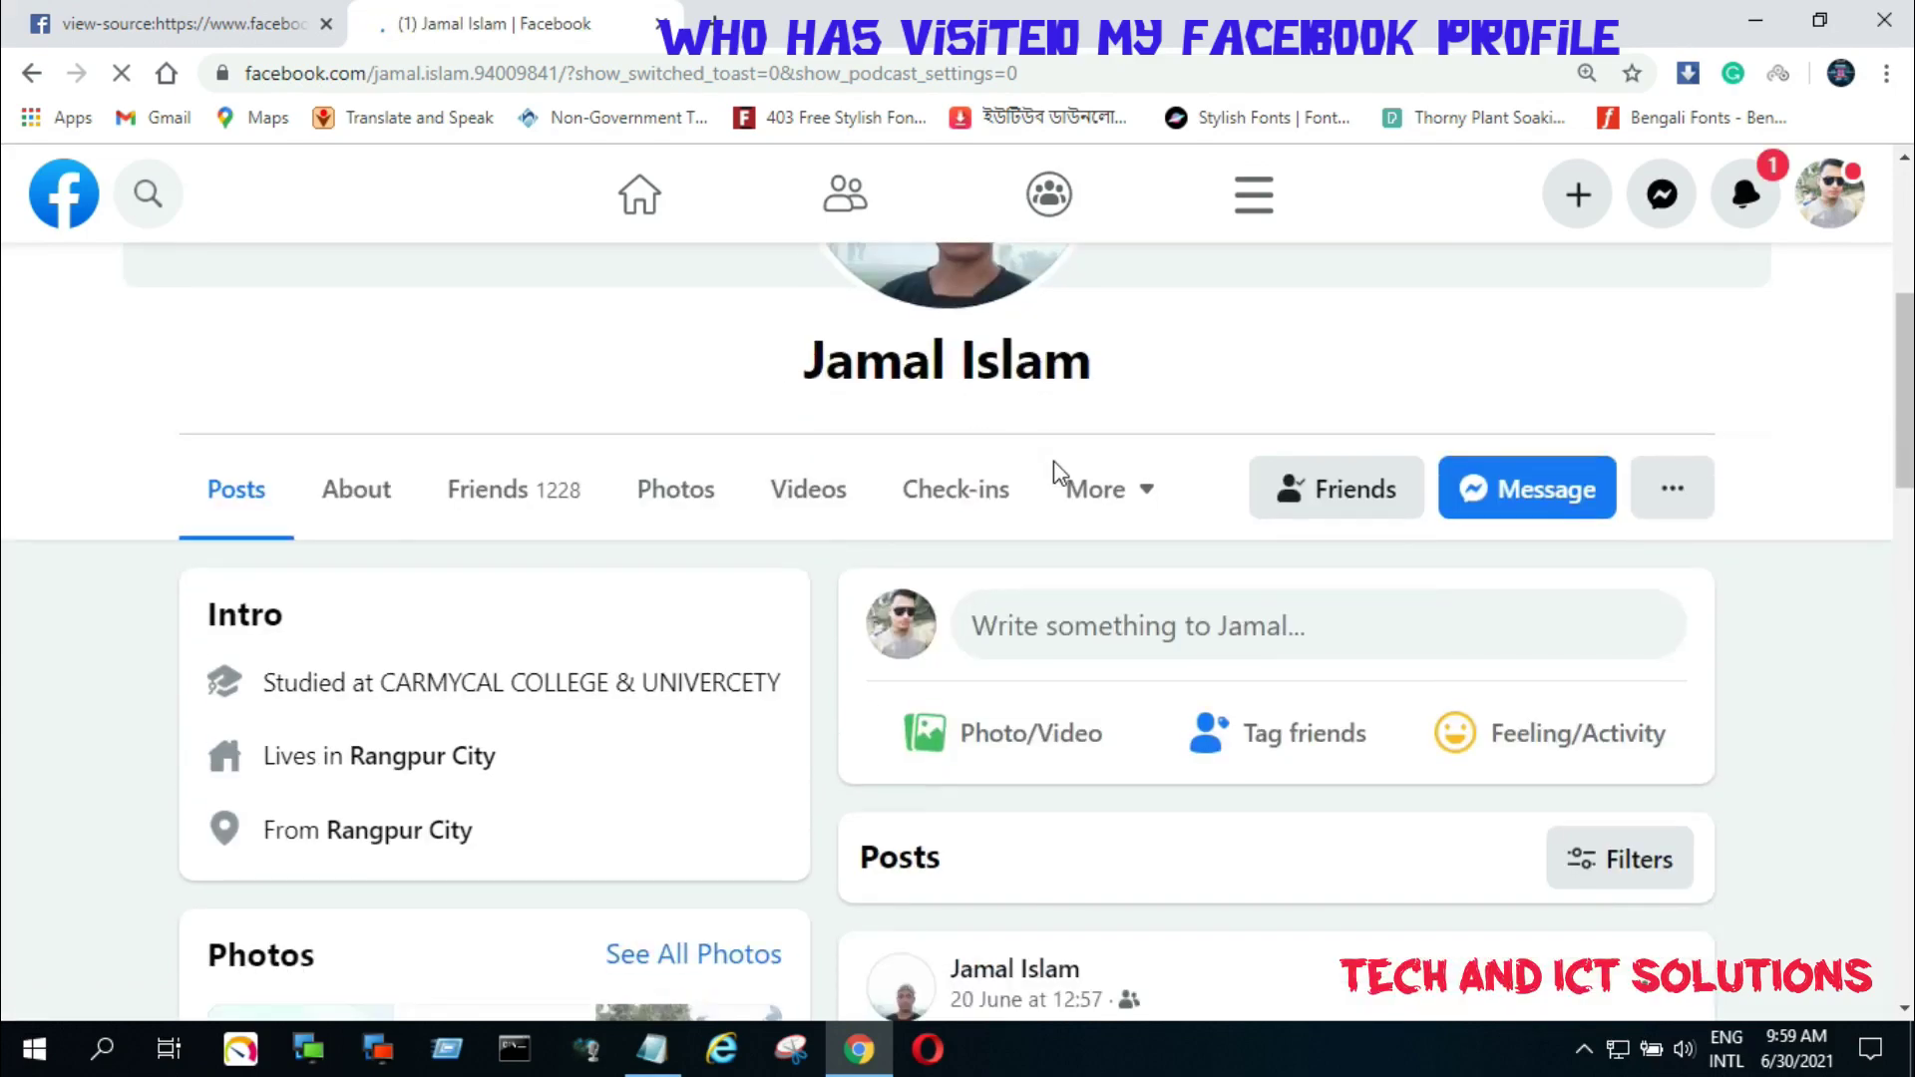
{"action": "scroll", "coordinate": [1055, 473], "scroll_direction": "down", "scroll_amount": 5}
{"action": "scroll", "coordinate": [881, 256], "scroll_direction": "up", "scroll_amount": 10}
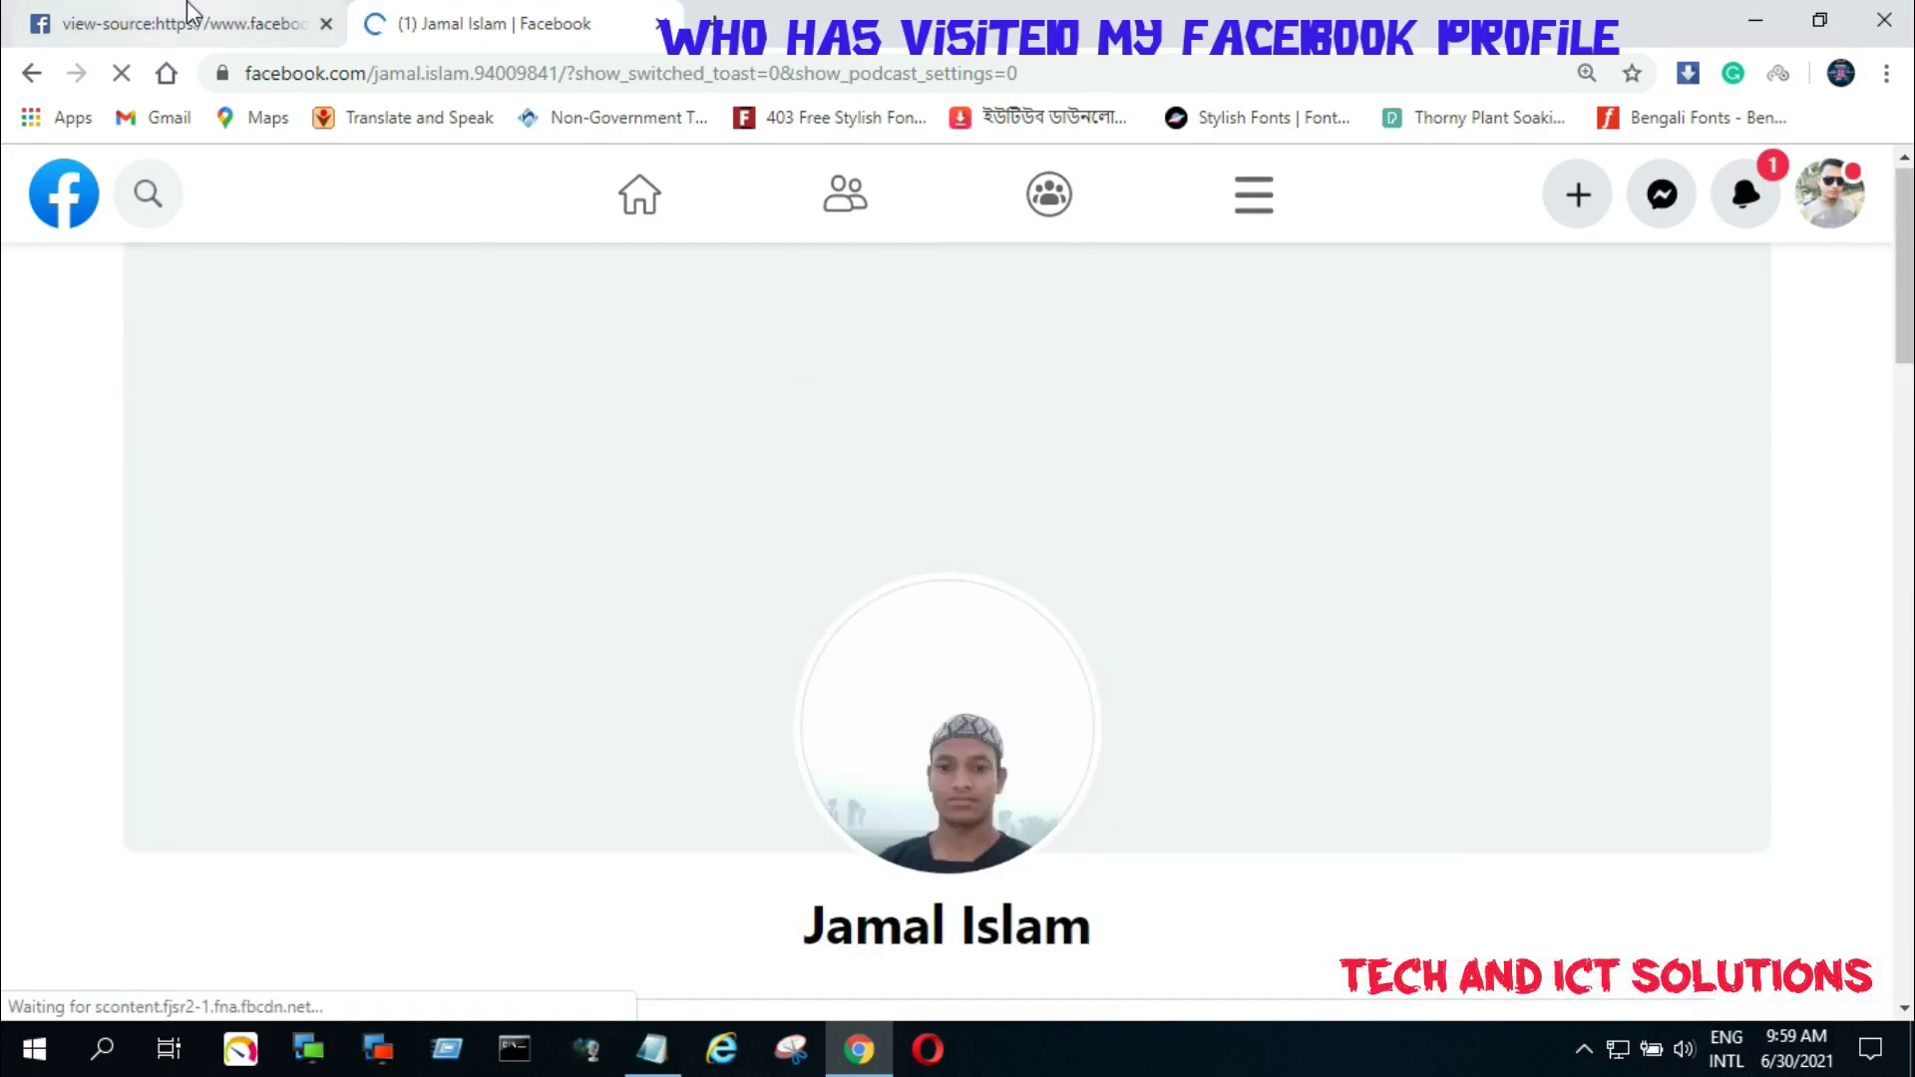
{"action": "left_click", "coordinate": [190, 12]}
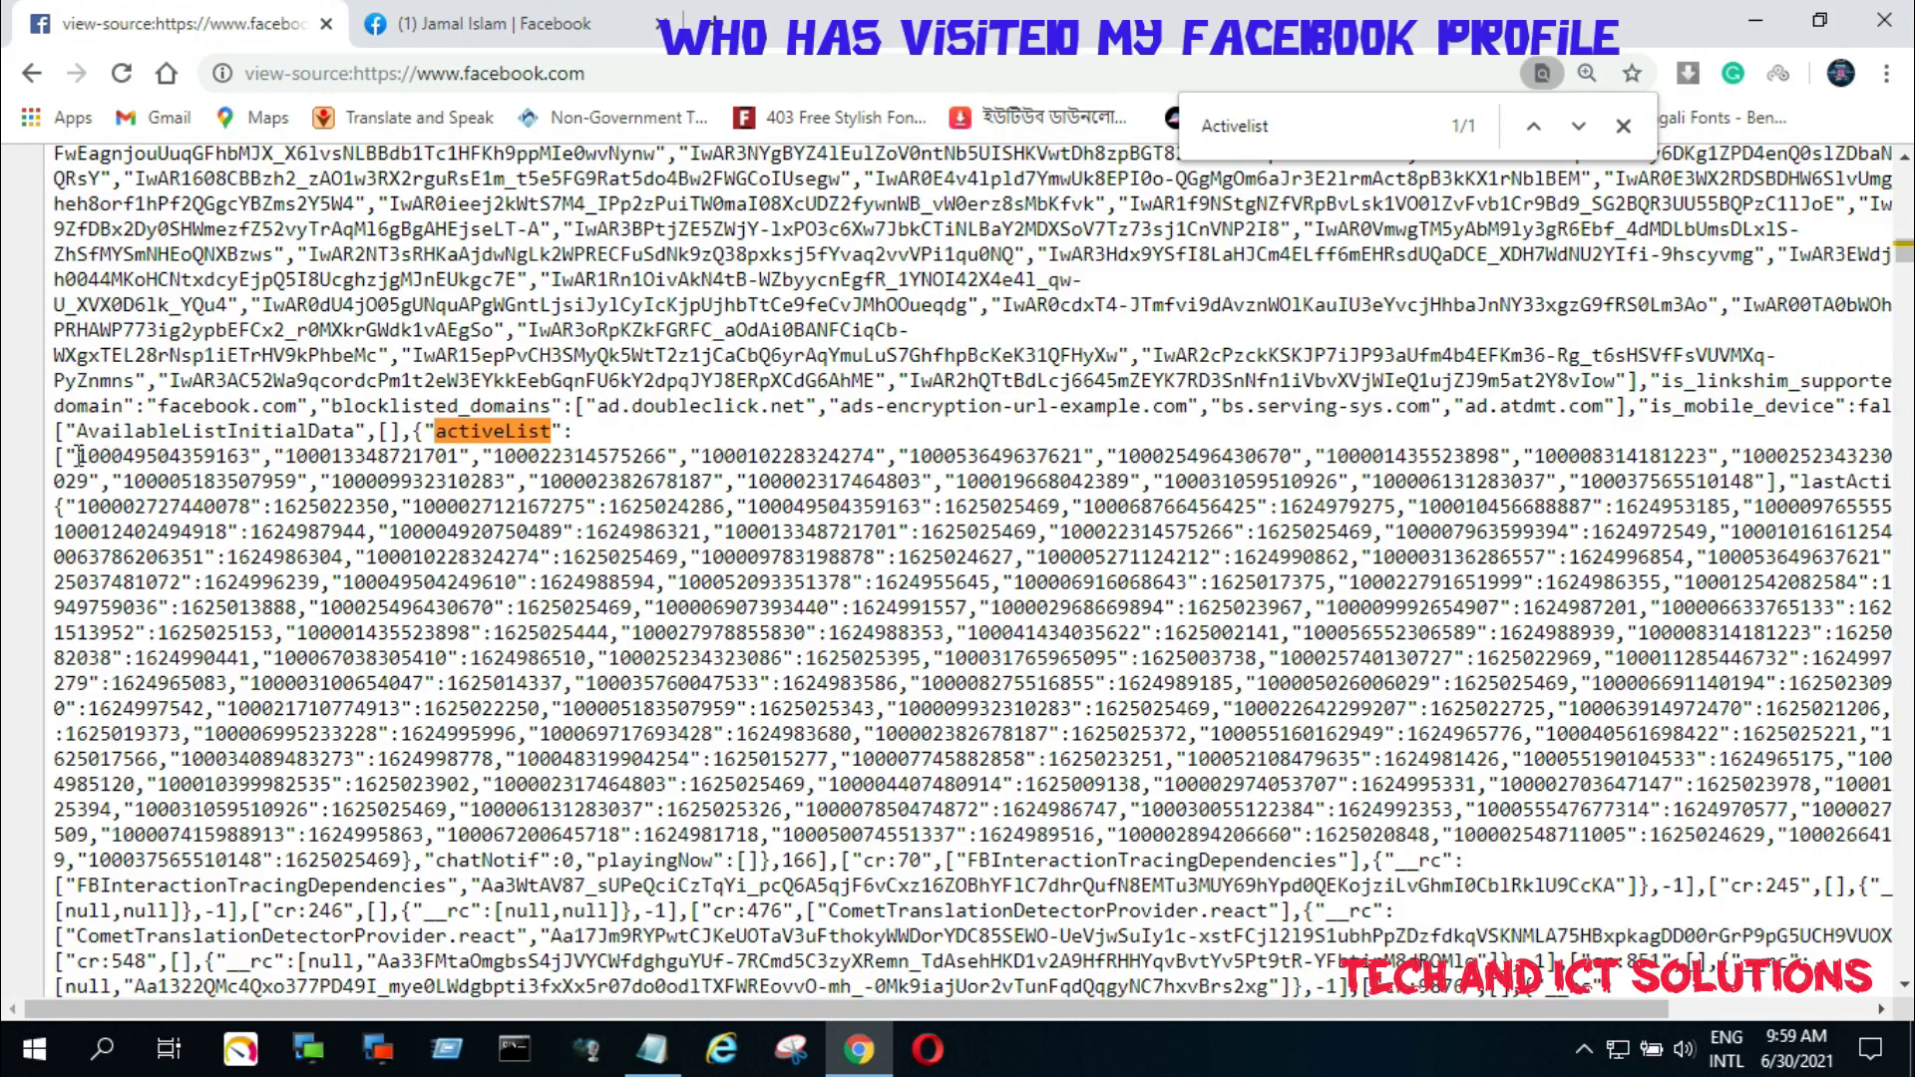
Select the entire activeList ID array and bring up the blank Notepad window
{"action": "left_click_drag", "start_coordinate": [68, 454], "coordinate": [419, 866]}
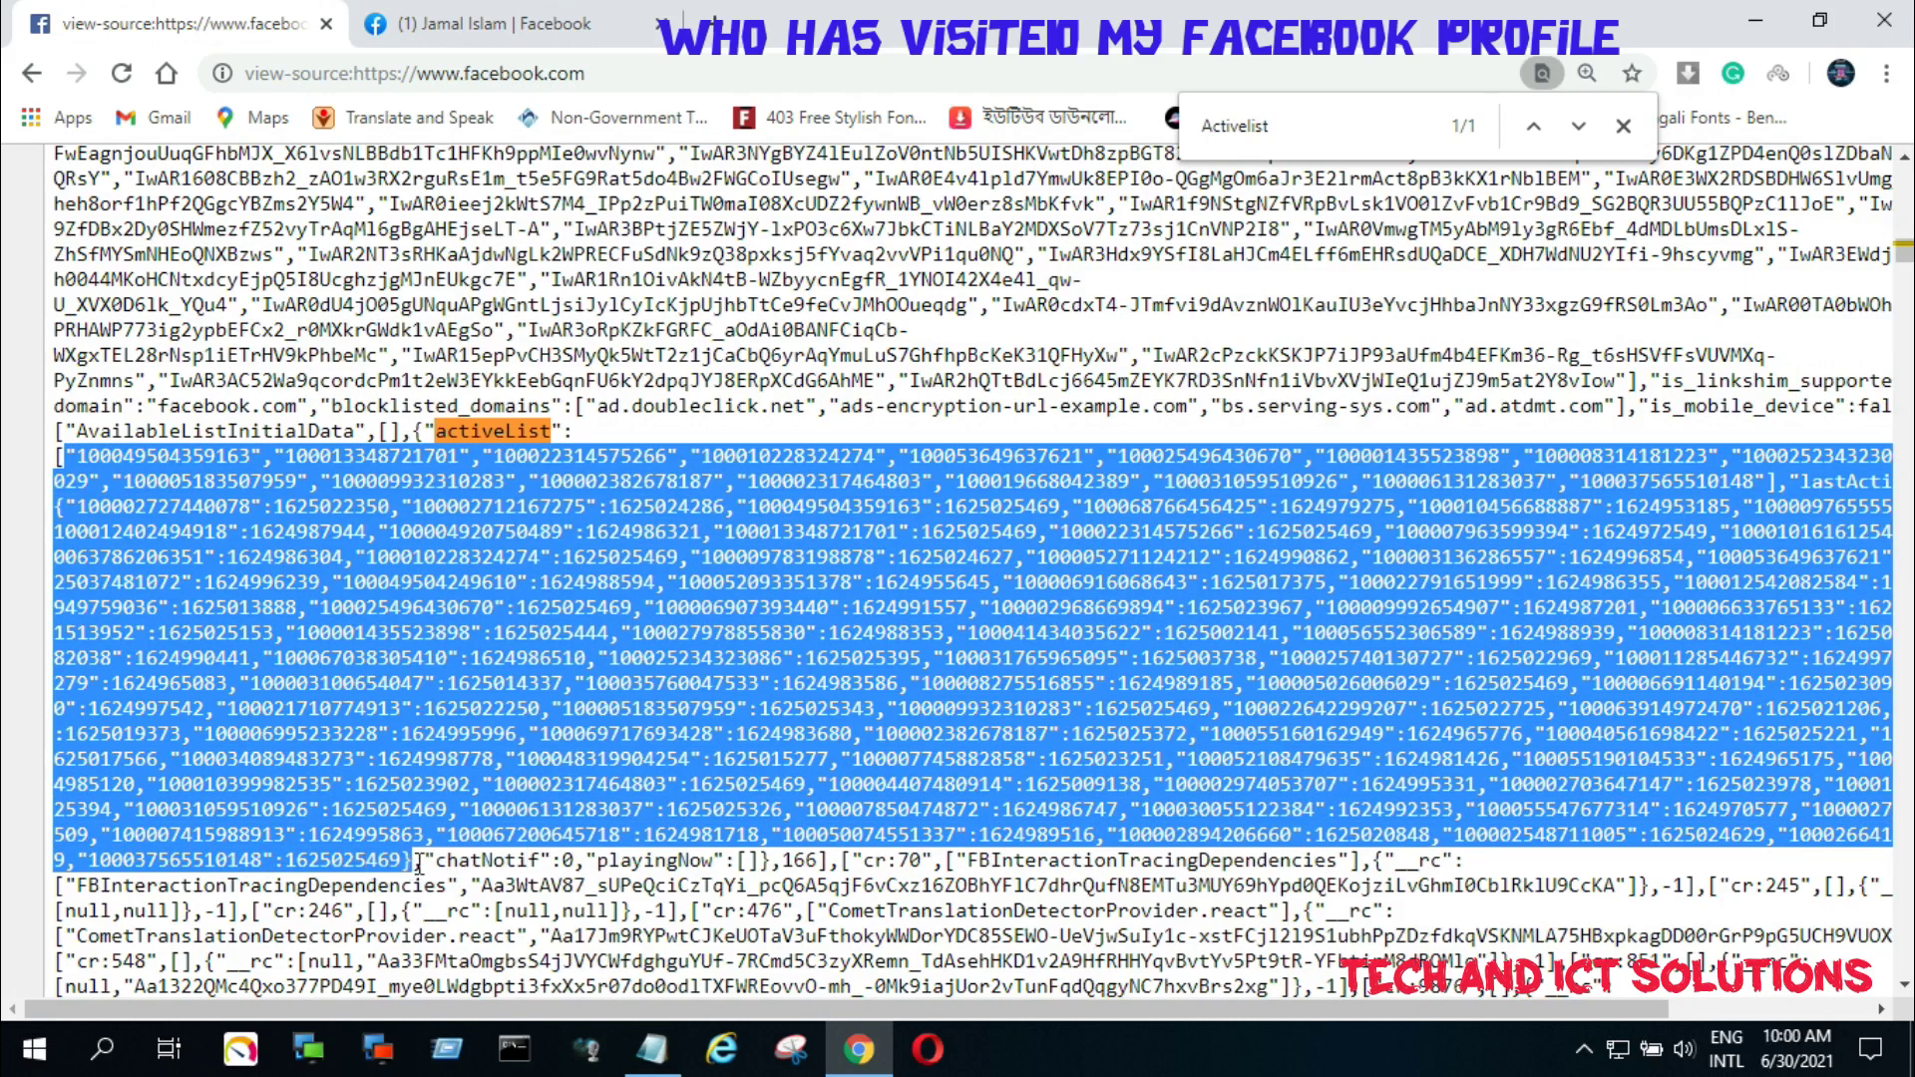
{"action": "left_click", "coordinate": [651, 1049]}
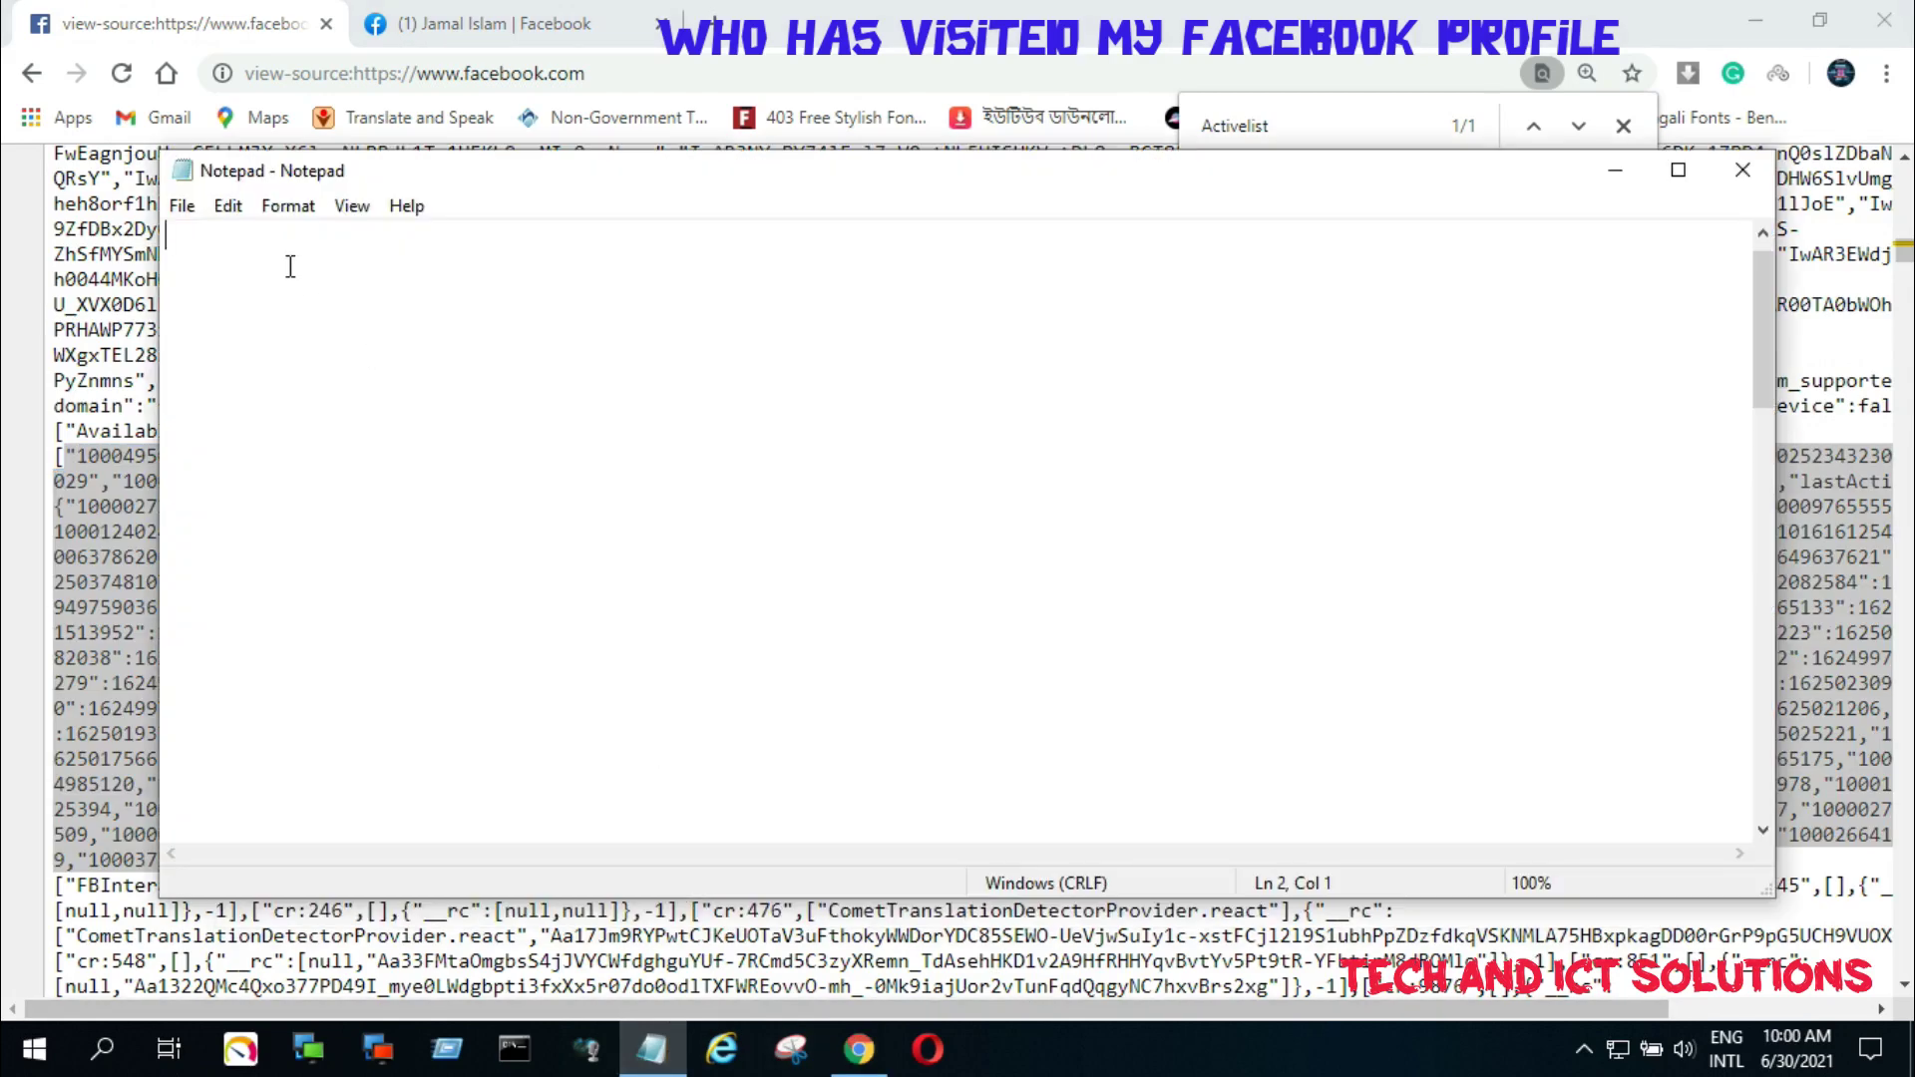
Paste the activeList data into Notepad and scroll through the resulting profile URL list
{"action": "right_click", "coordinate": [218, 258]}
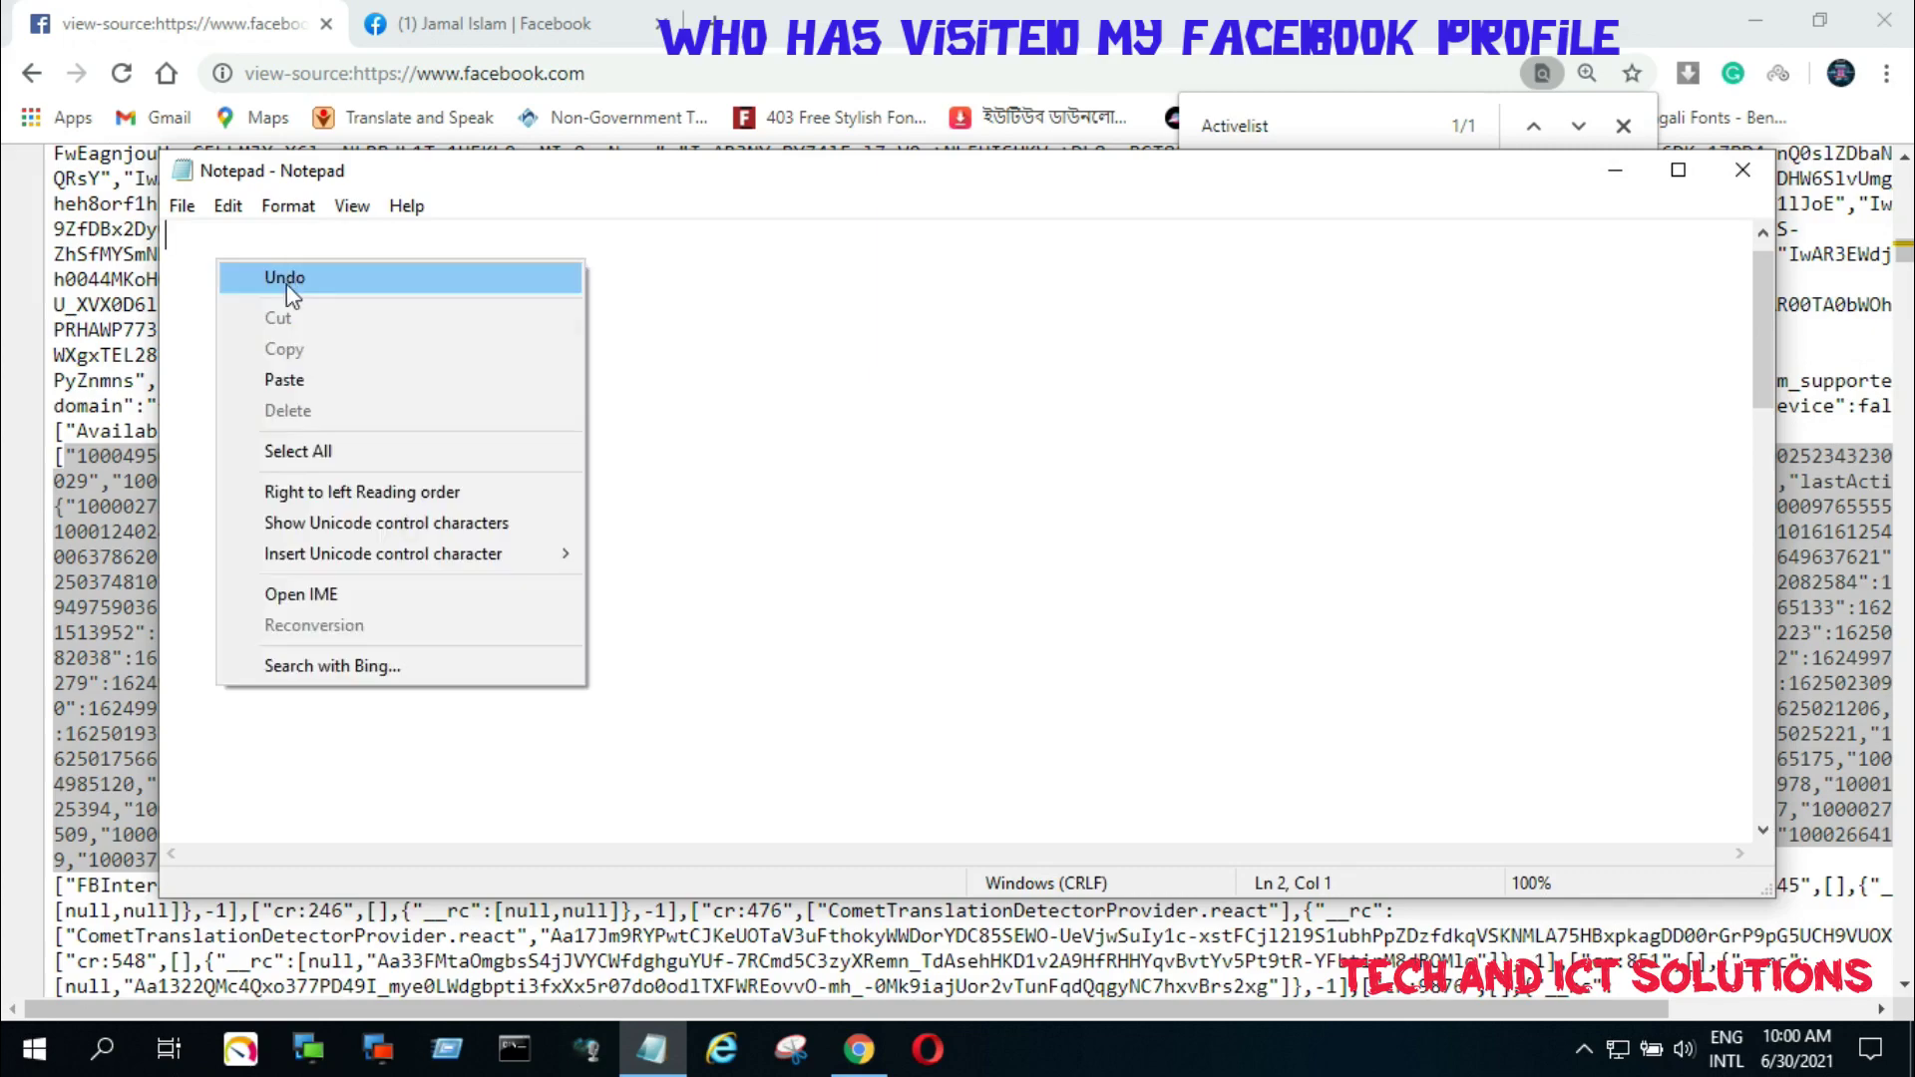
{"action": "left_click", "coordinate": [284, 384]}
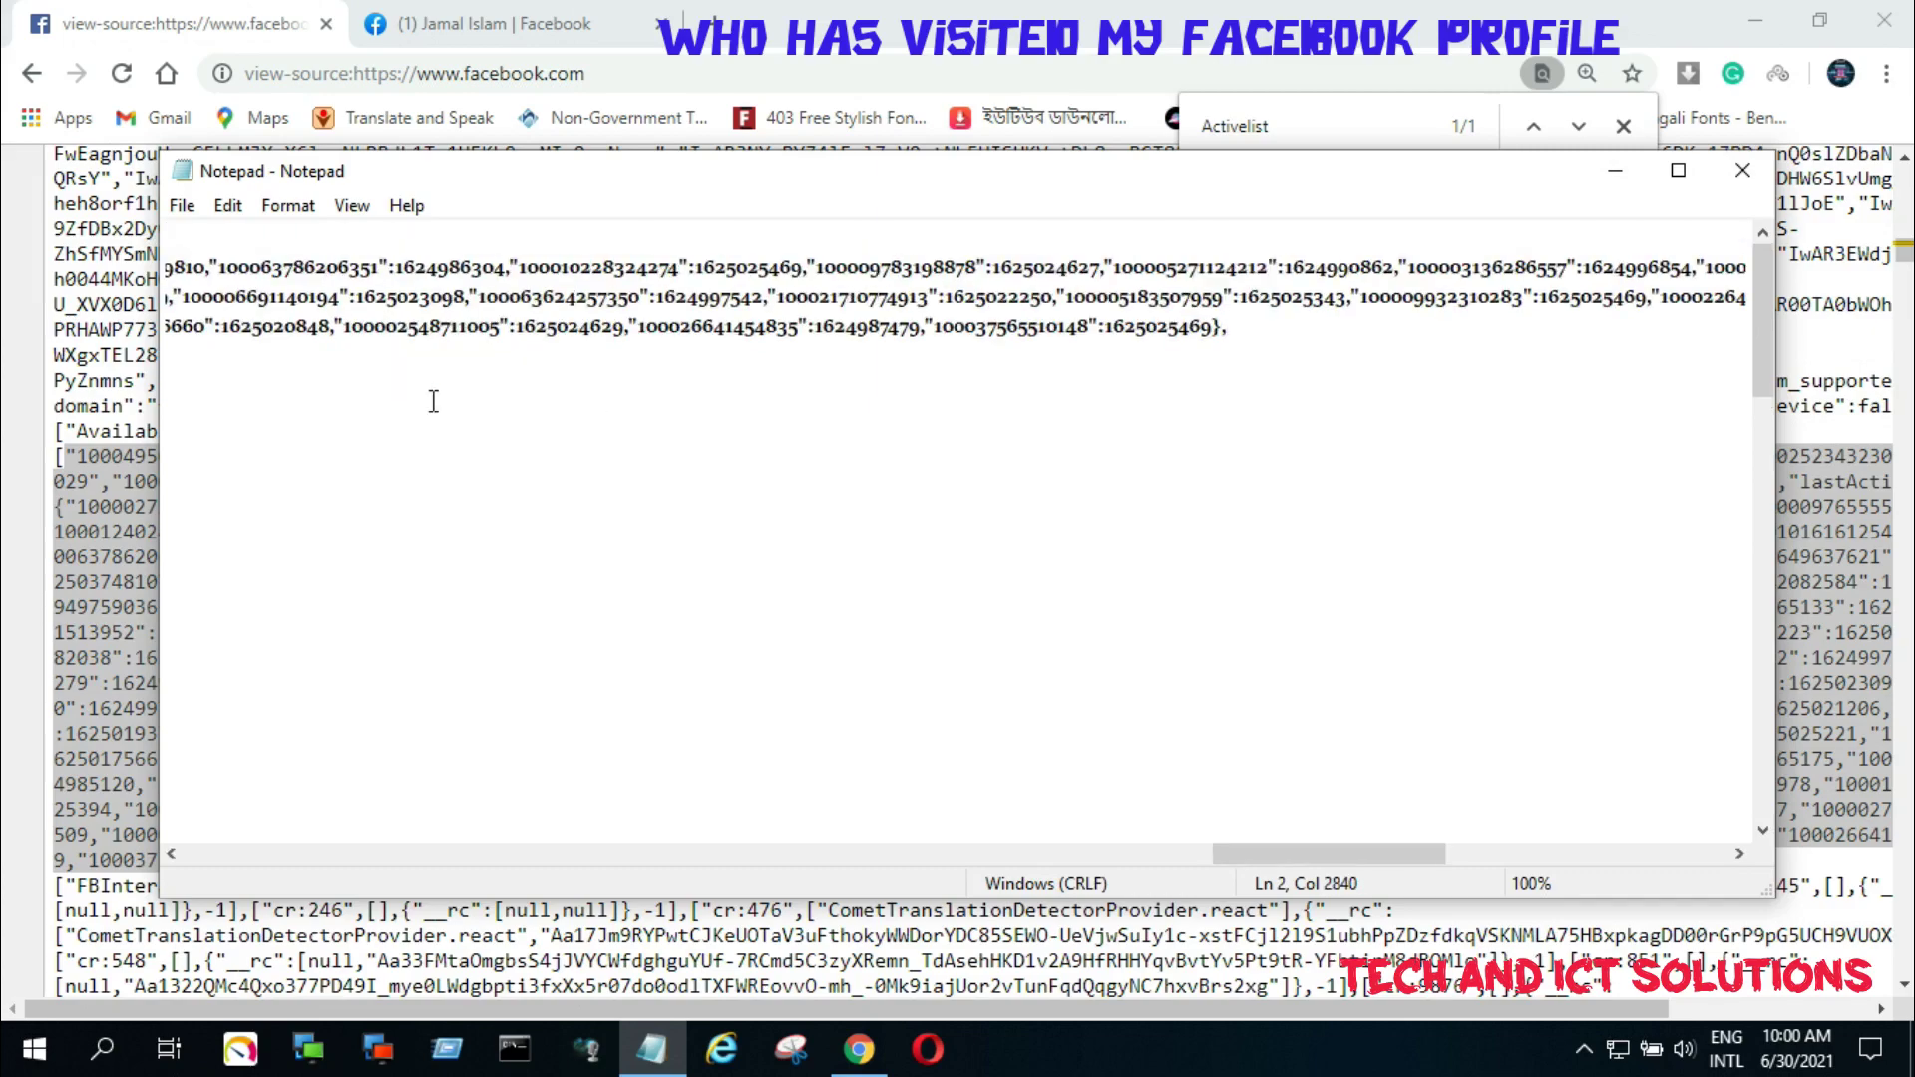
{"action": "scroll", "coordinate": [1524, 576], "scroll_direction": "down", "scroll_amount": 5}
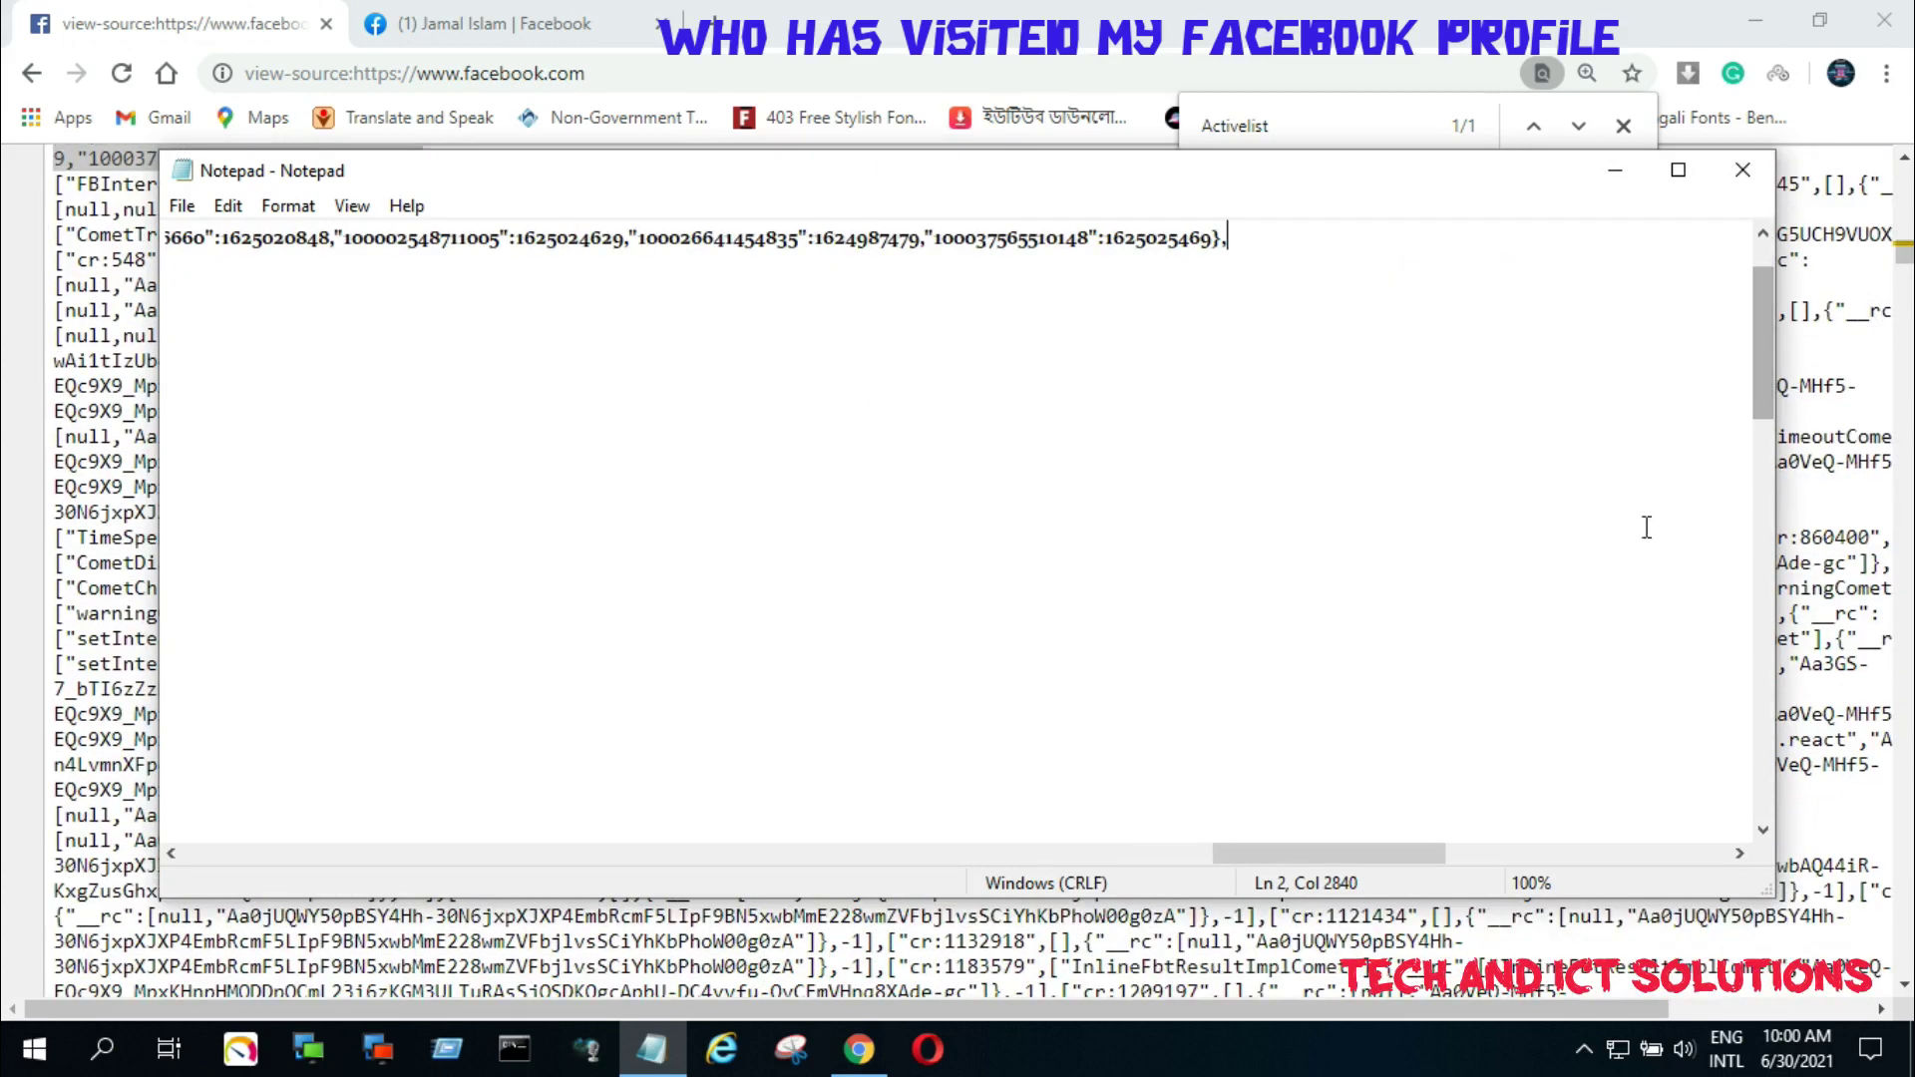
{"action": "mouse_move", "coordinate": [1362, 856]}
{"action": "left_mouse_down"}
{"action": "mouse_move", "coordinate": [377, 843]}
{"action": "mouse_move", "coordinate": [1336, 856]}
{"action": "left_mouse_up"}
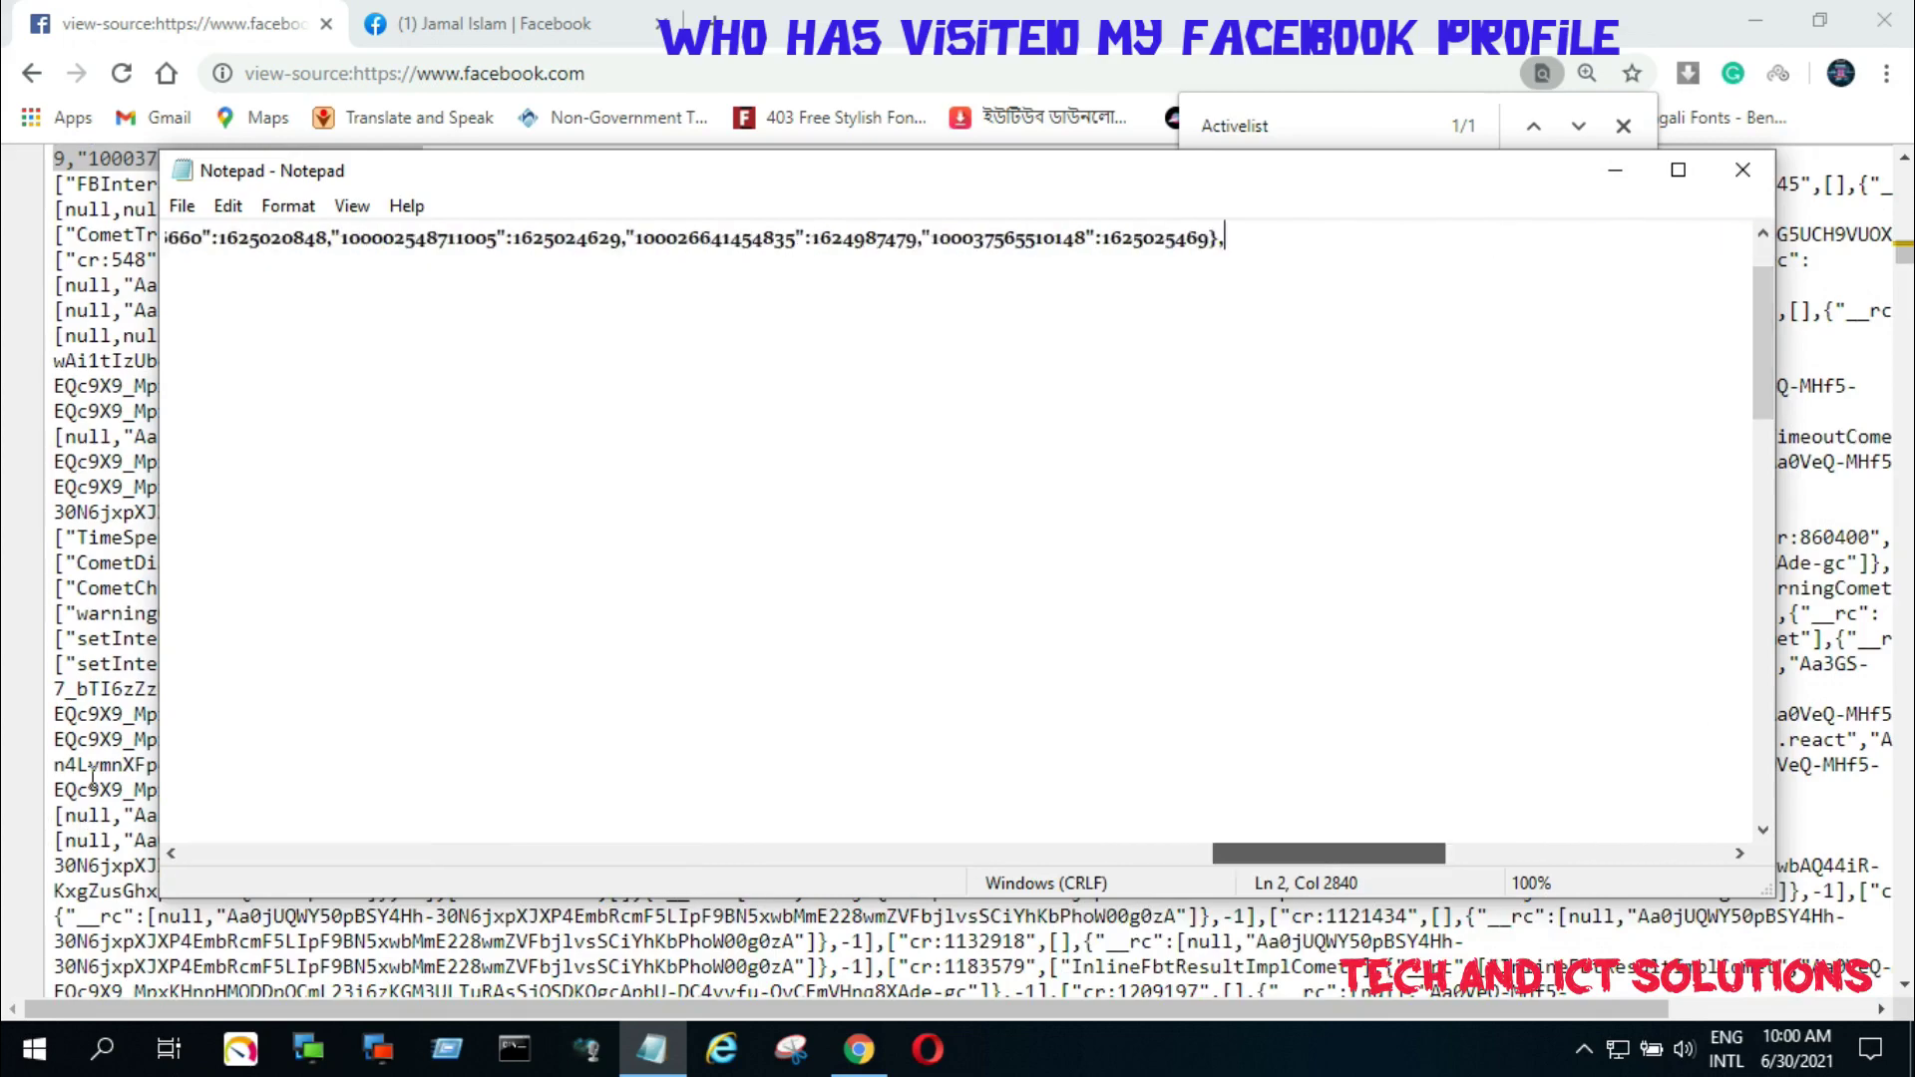
{"action": "scroll", "coordinate": [645, 397], "scroll_direction": "down", "scroll_amount": 3}
{"action": "scroll", "coordinate": [604, 451], "scroll_direction": "down", "scroll_amount": 3}
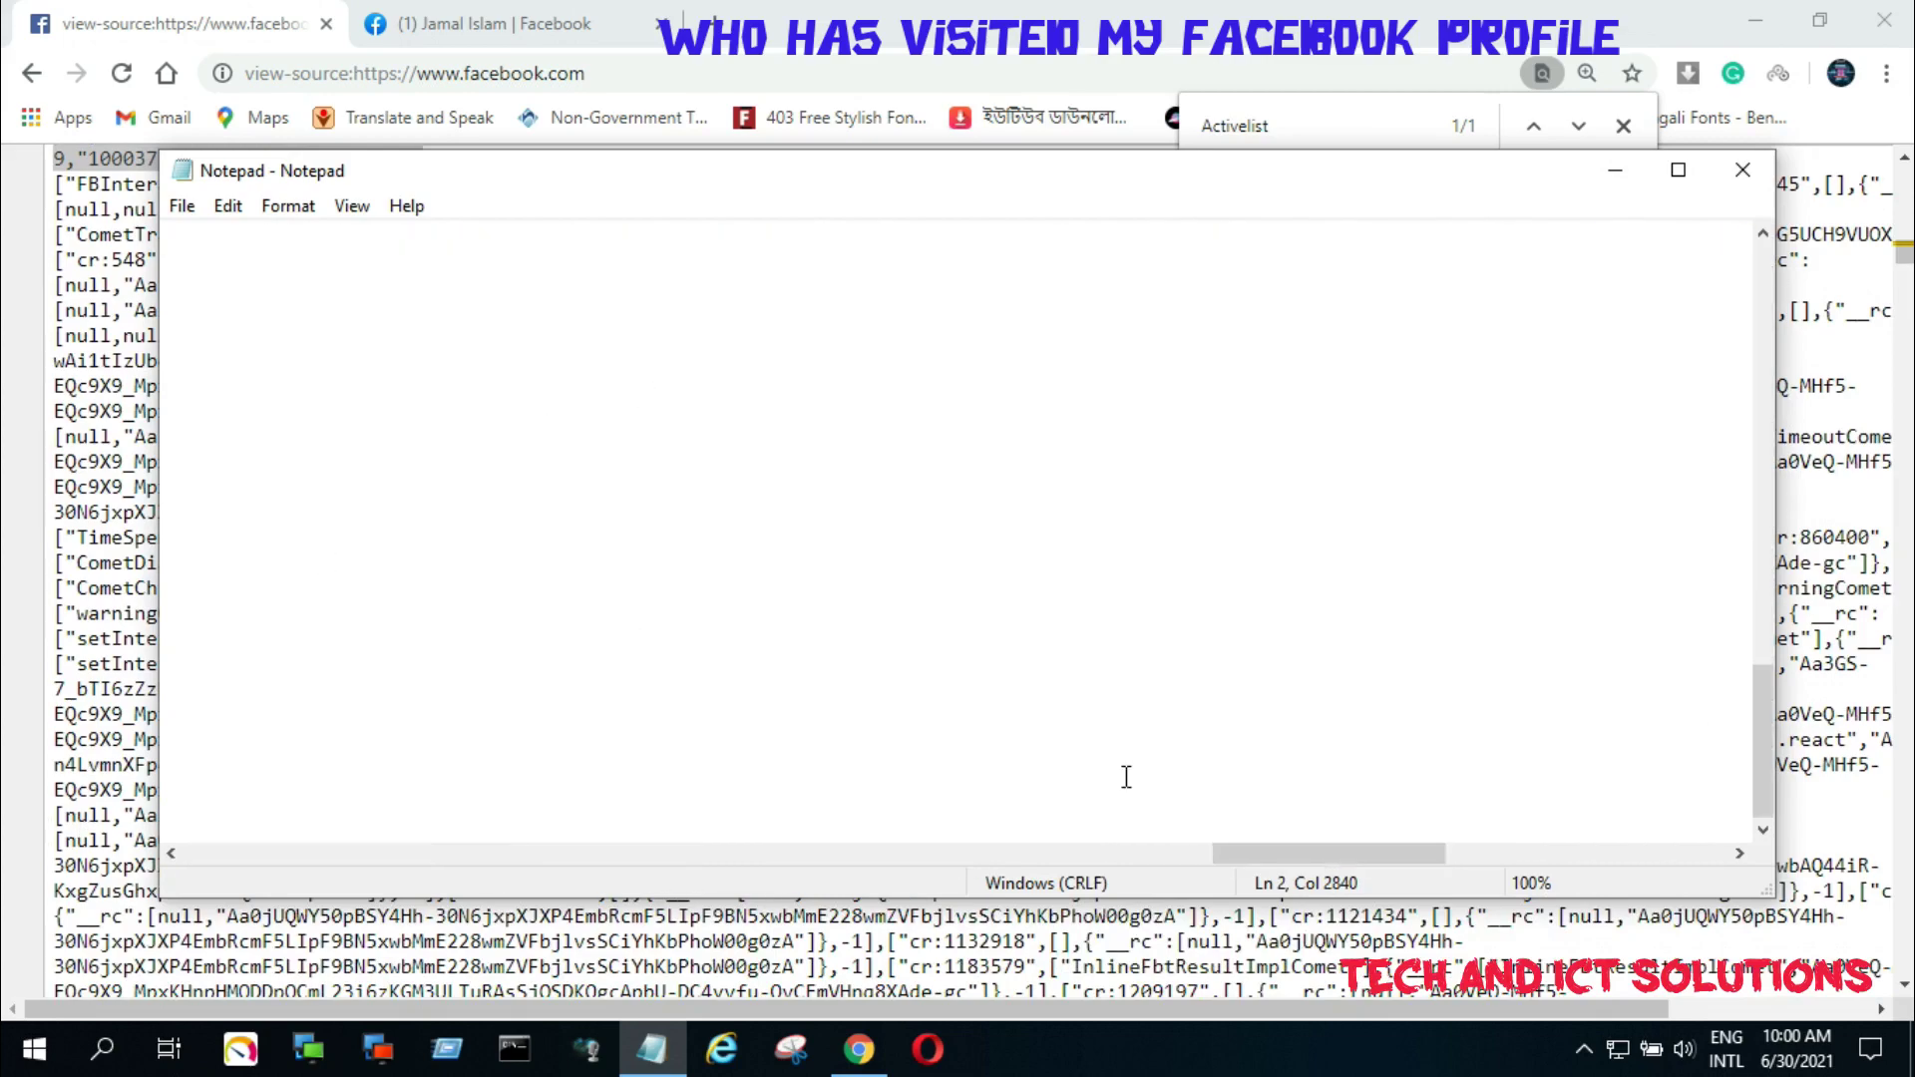
{"action": "left_click_drag", "start_coordinate": [1301, 860], "coordinate": [248, 808]}
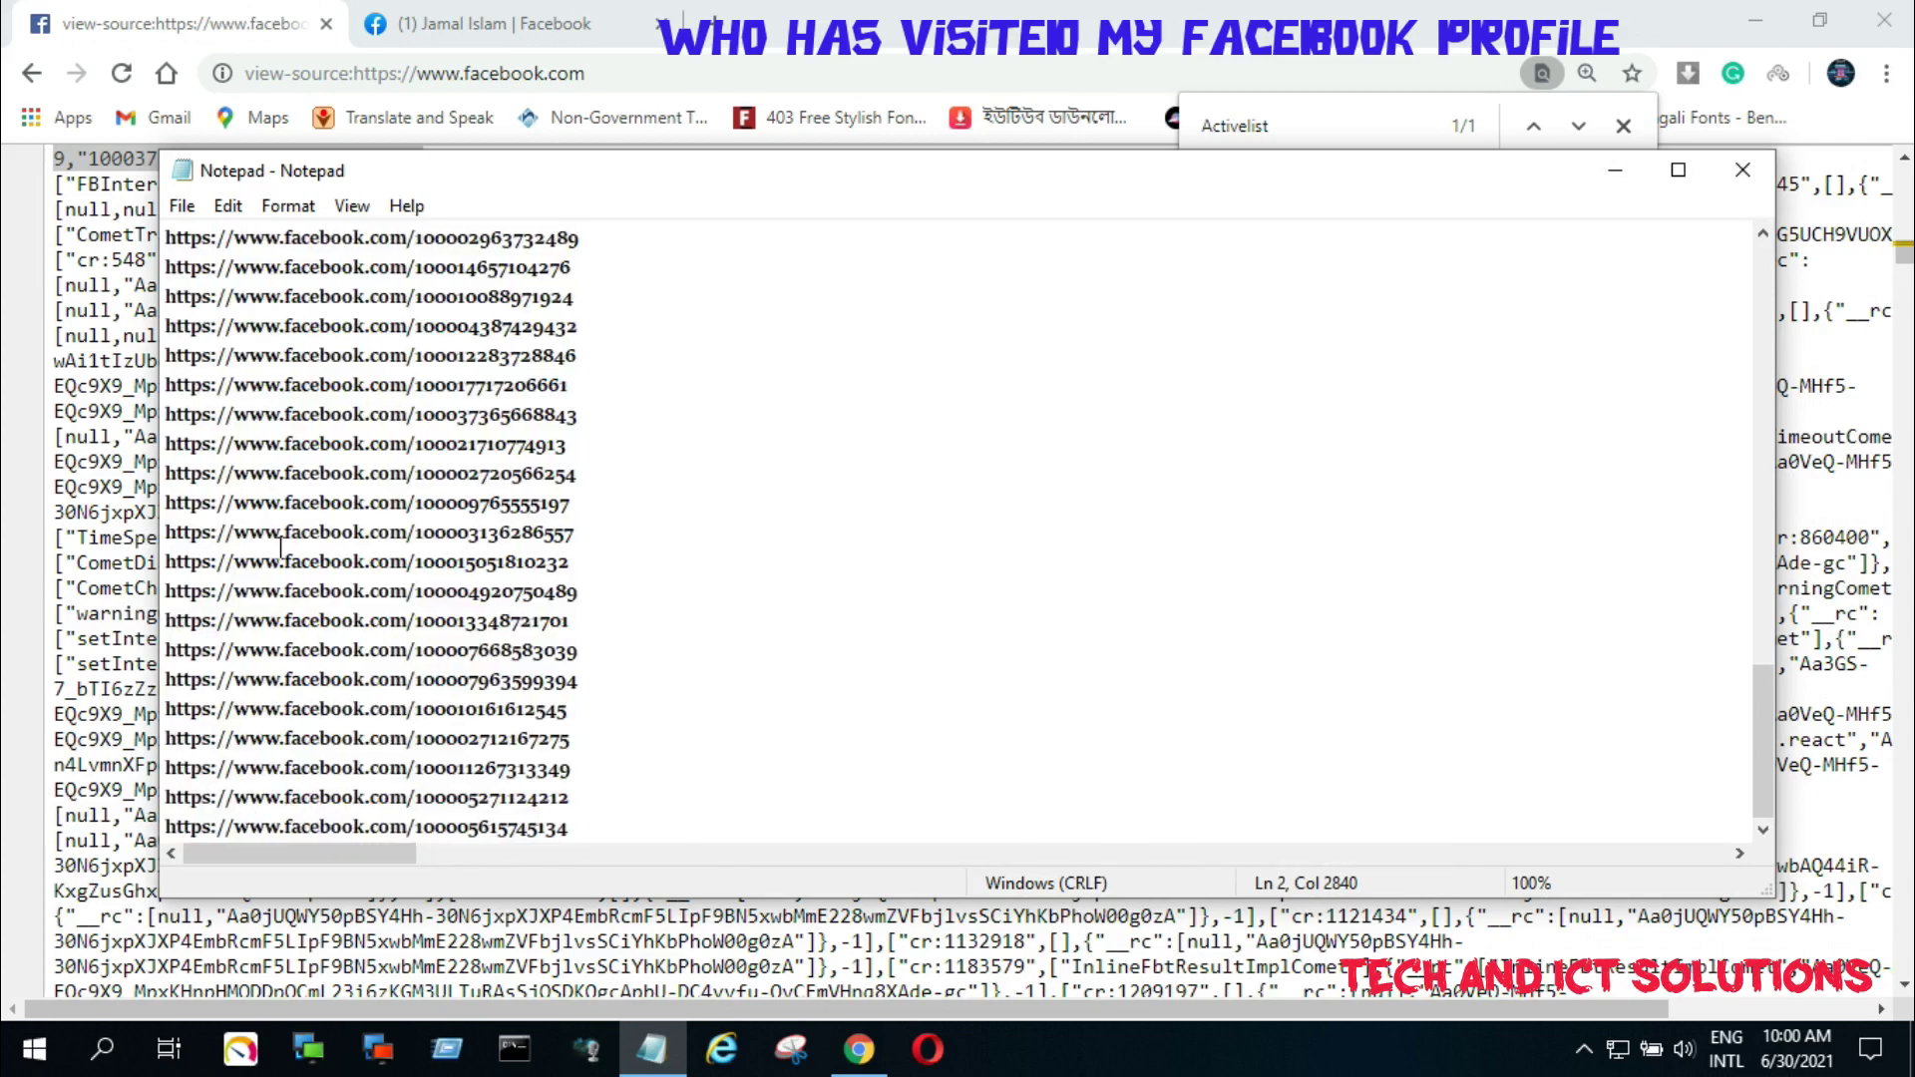
{"action": "scroll", "coordinate": [280, 547], "scroll_direction": "up", "scroll_amount": 1}
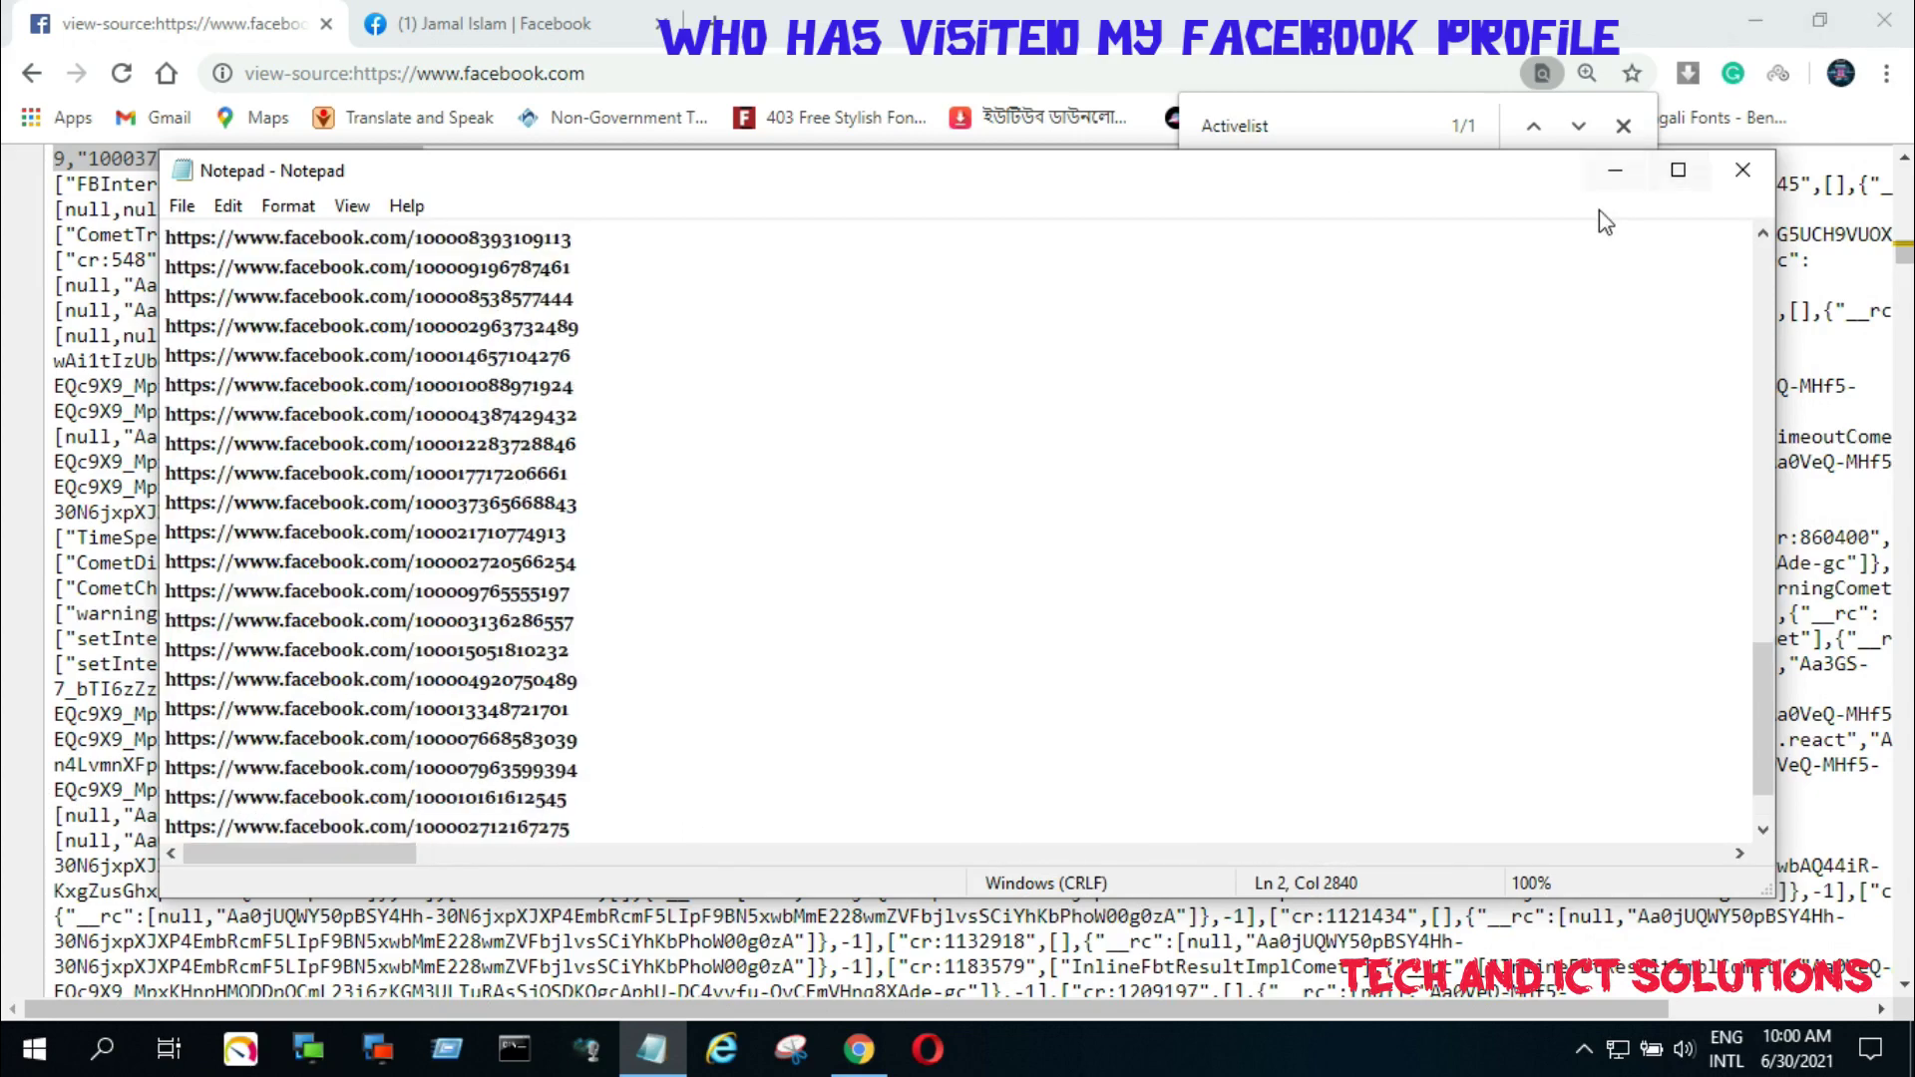
Select and copy one facebook.com profile URL line, then minimize Notepad
{"action": "left_click", "coordinate": [574, 417]}
{"action": "left_click_drag", "start_coordinate": [559, 424], "coordinate": [162, 419]}
{"action": "key", "text": "ctrl+c"}
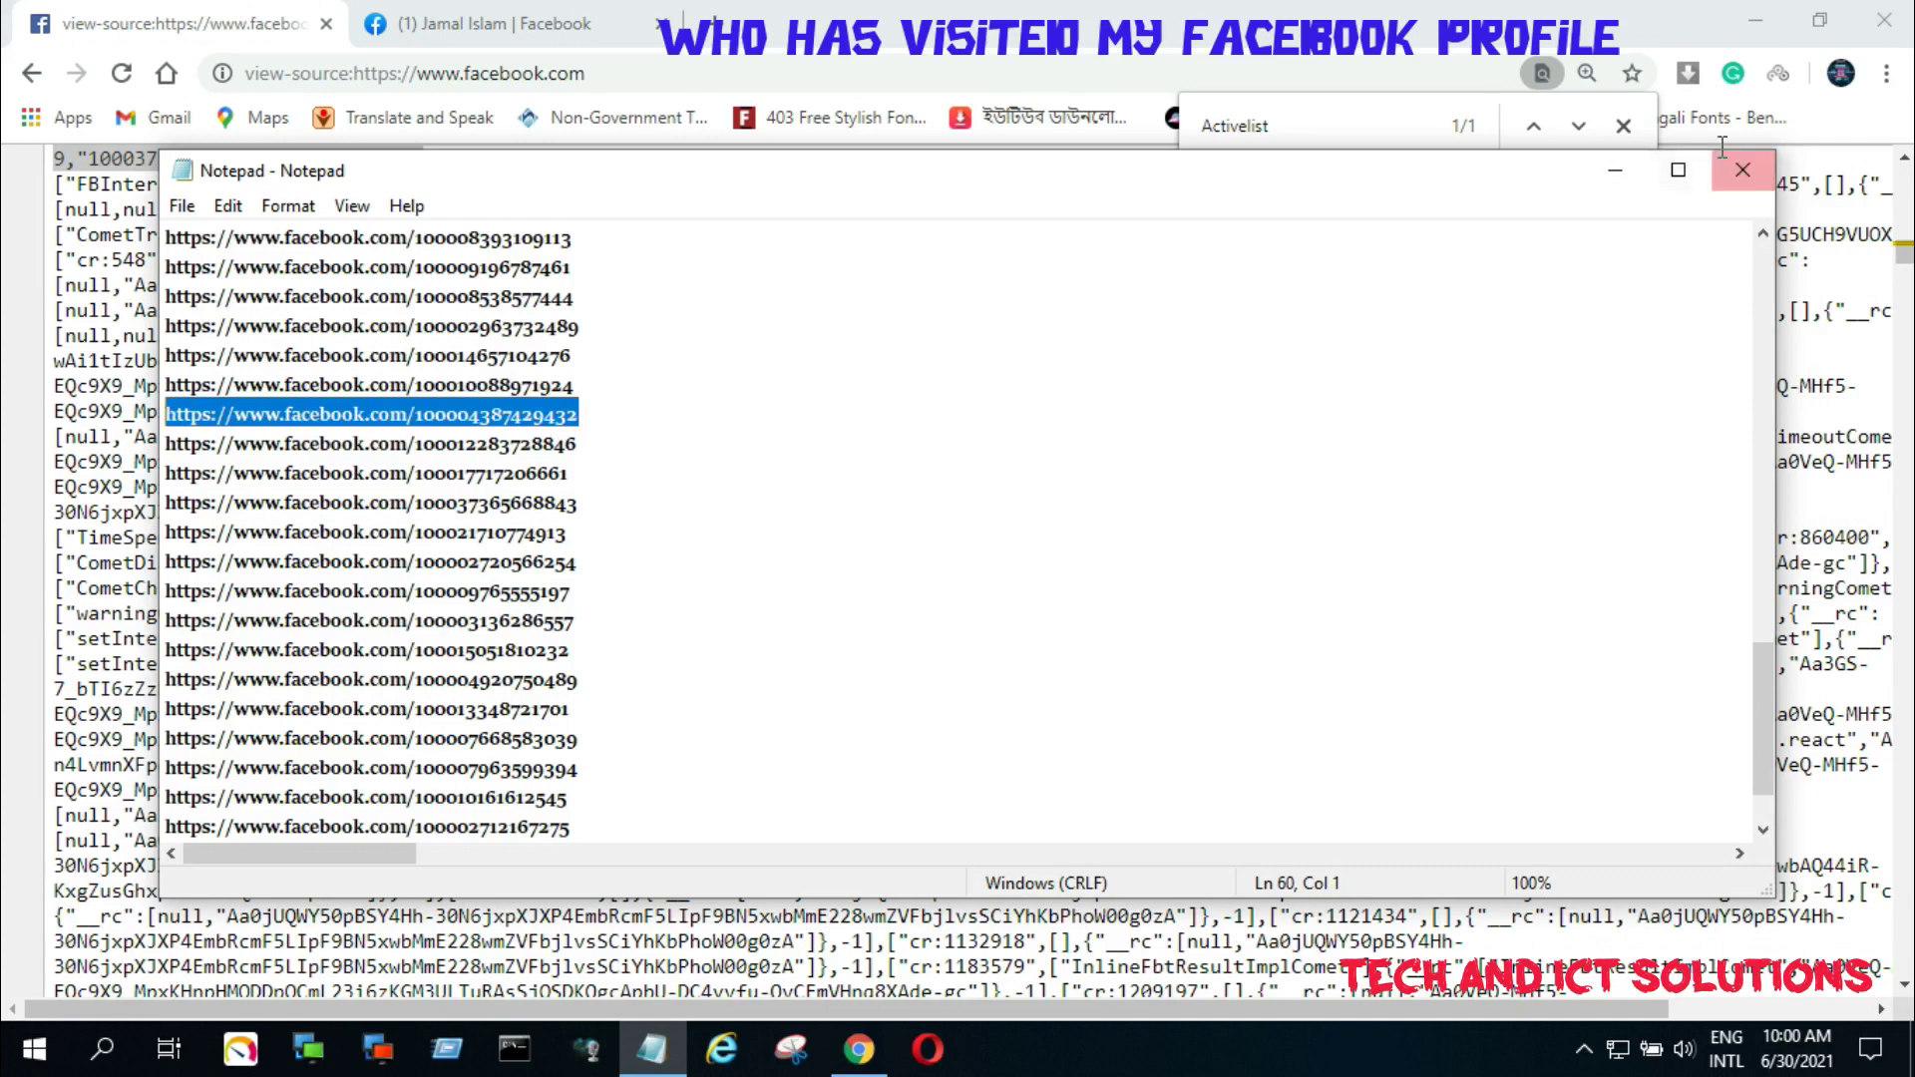
{"action": "left_click", "coordinate": [1615, 171]}
Replace the old profile tab with a new tab loading the pasted Facebook profile URL, then review the profile
{"action": "left_click", "coordinate": [658, 25]}
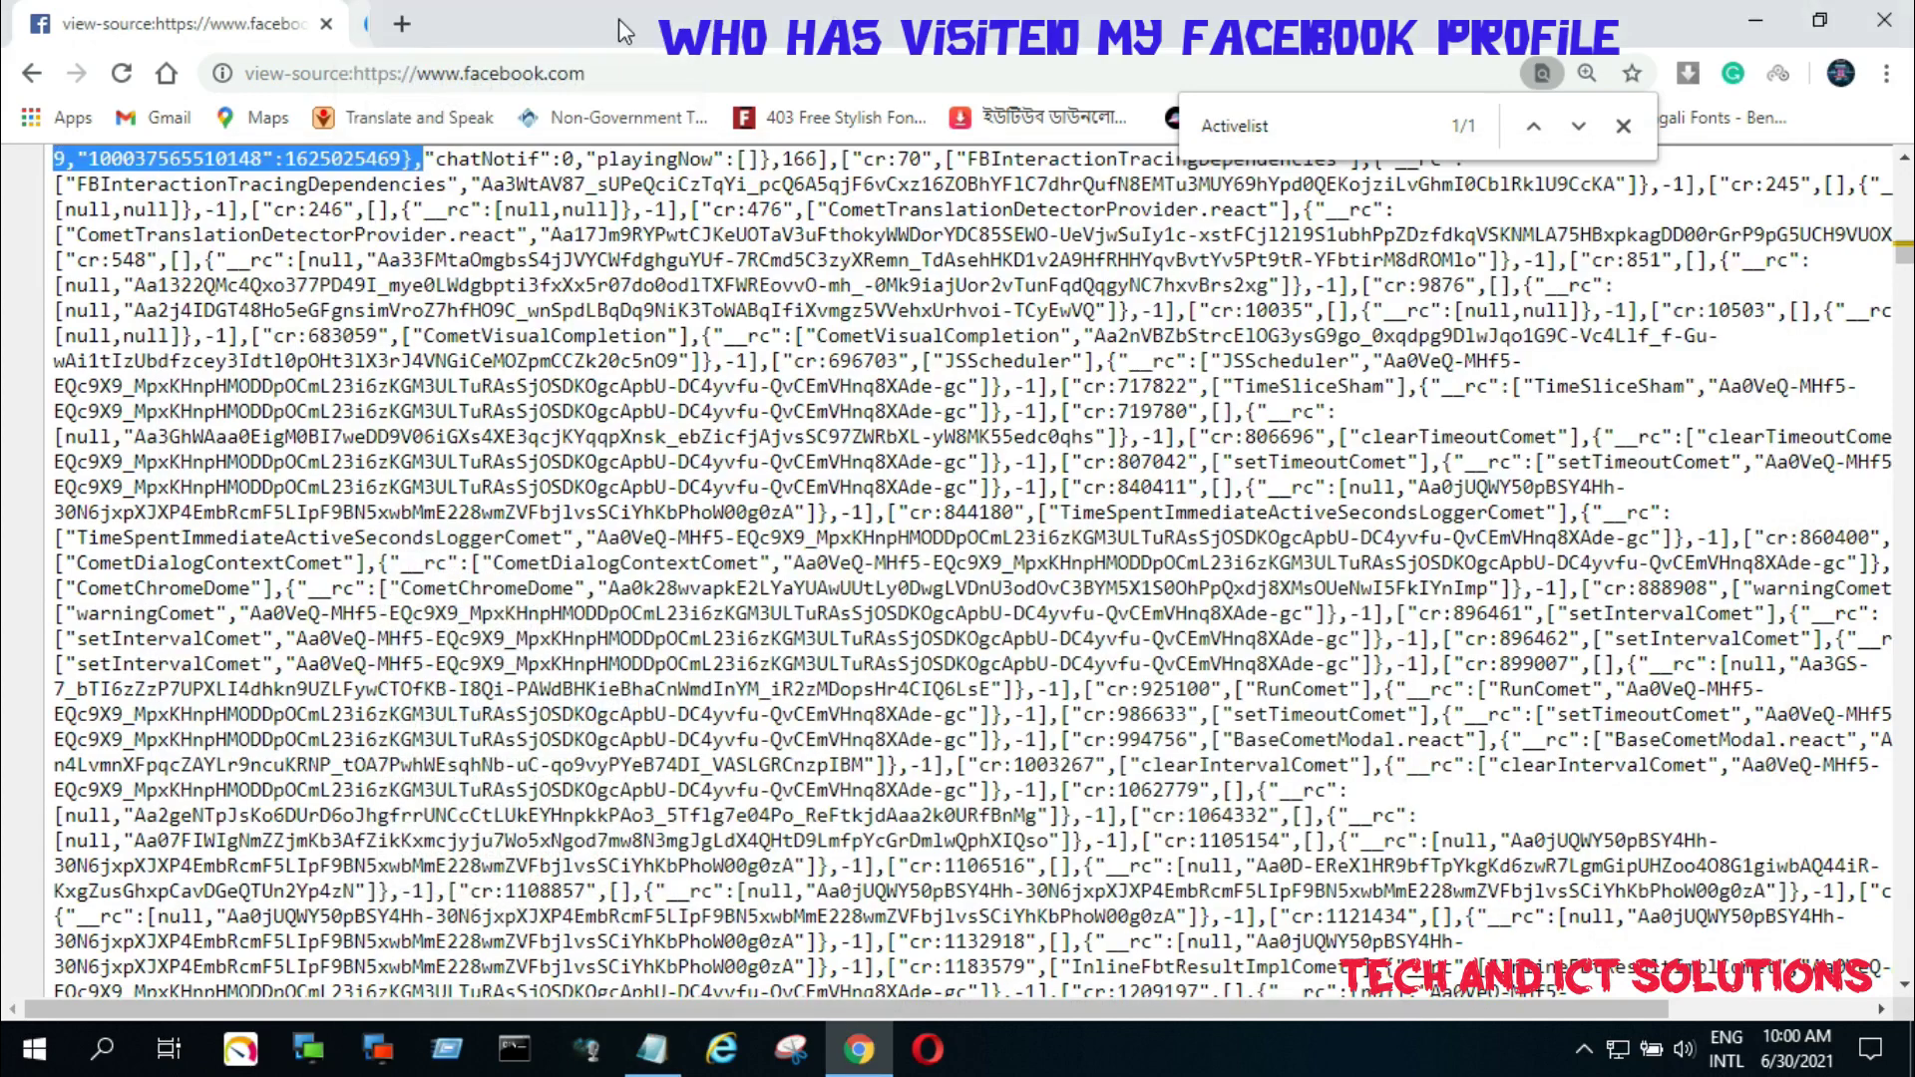
{"action": "left_click", "coordinate": [364, 23]}
{"action": "key", "text": "ctrl+v"}
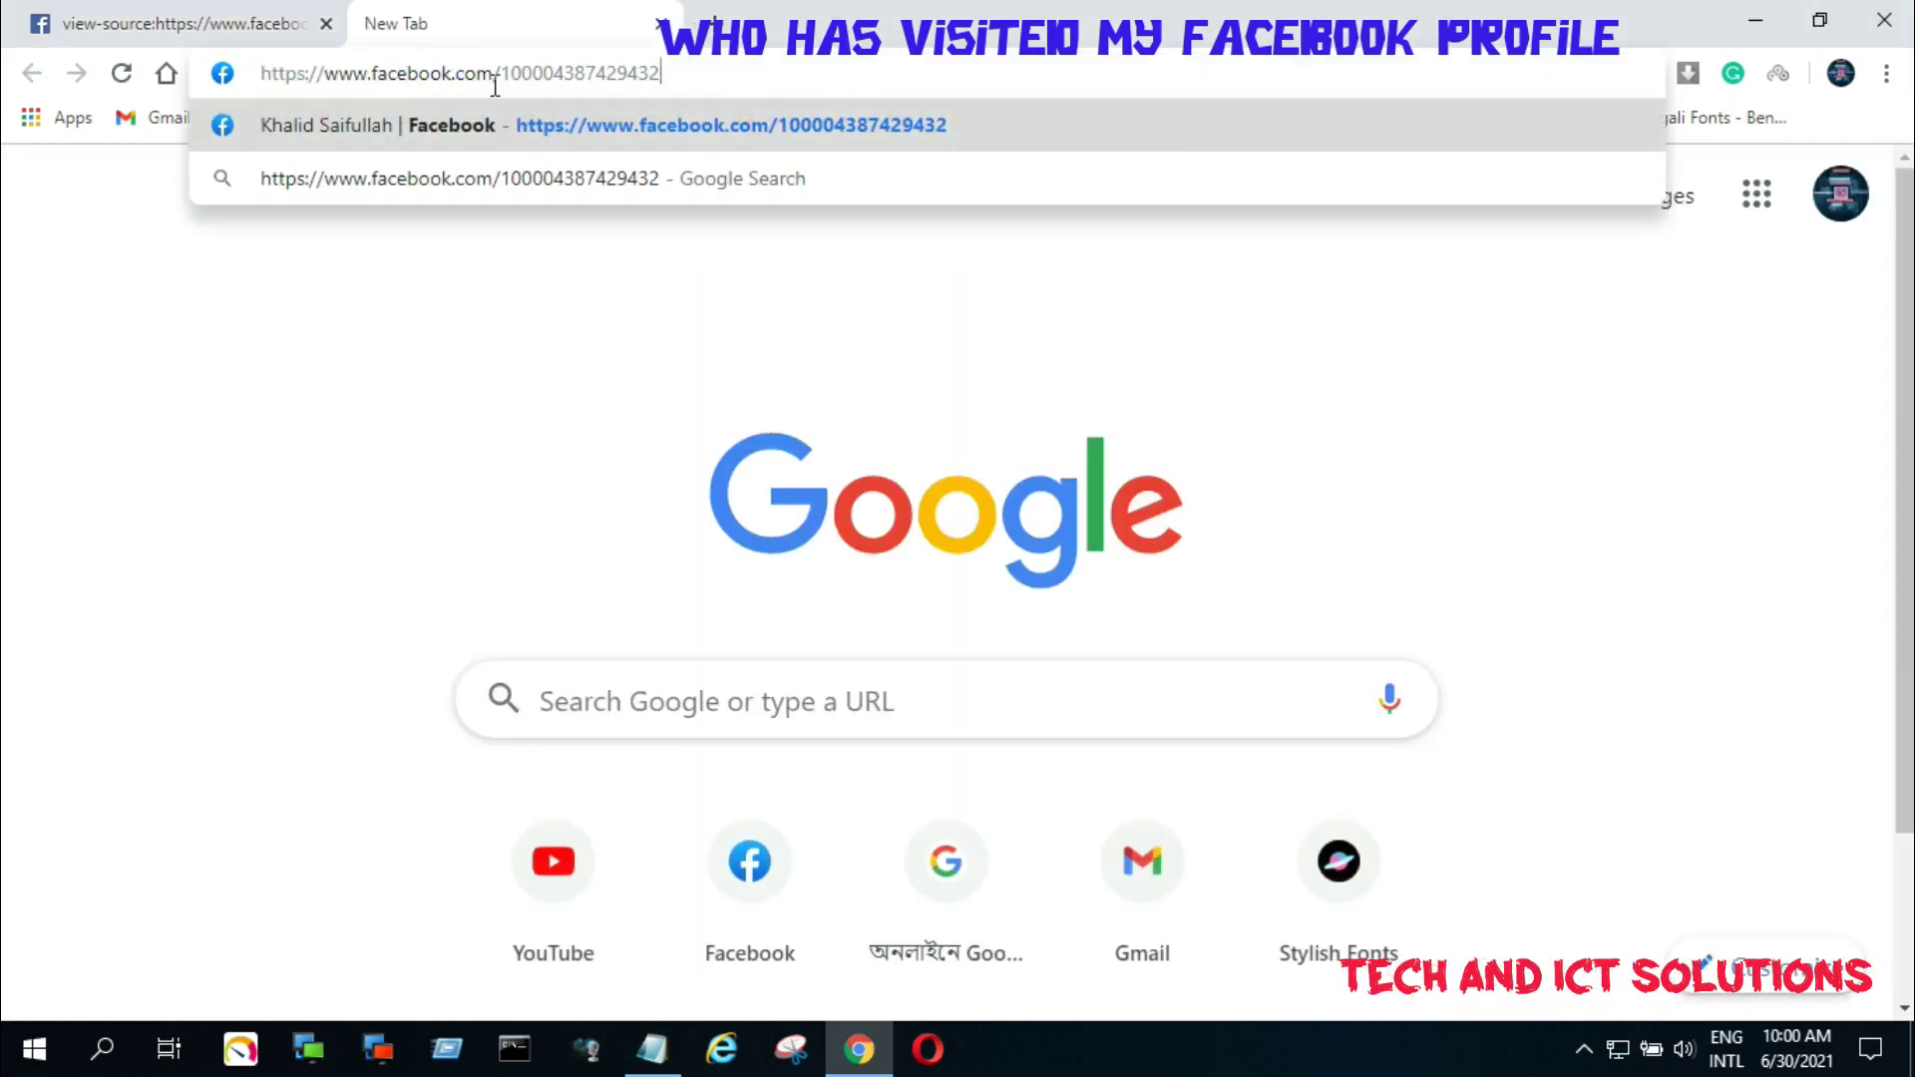
{"action": "left_click", "coordinate": [795, 130]}
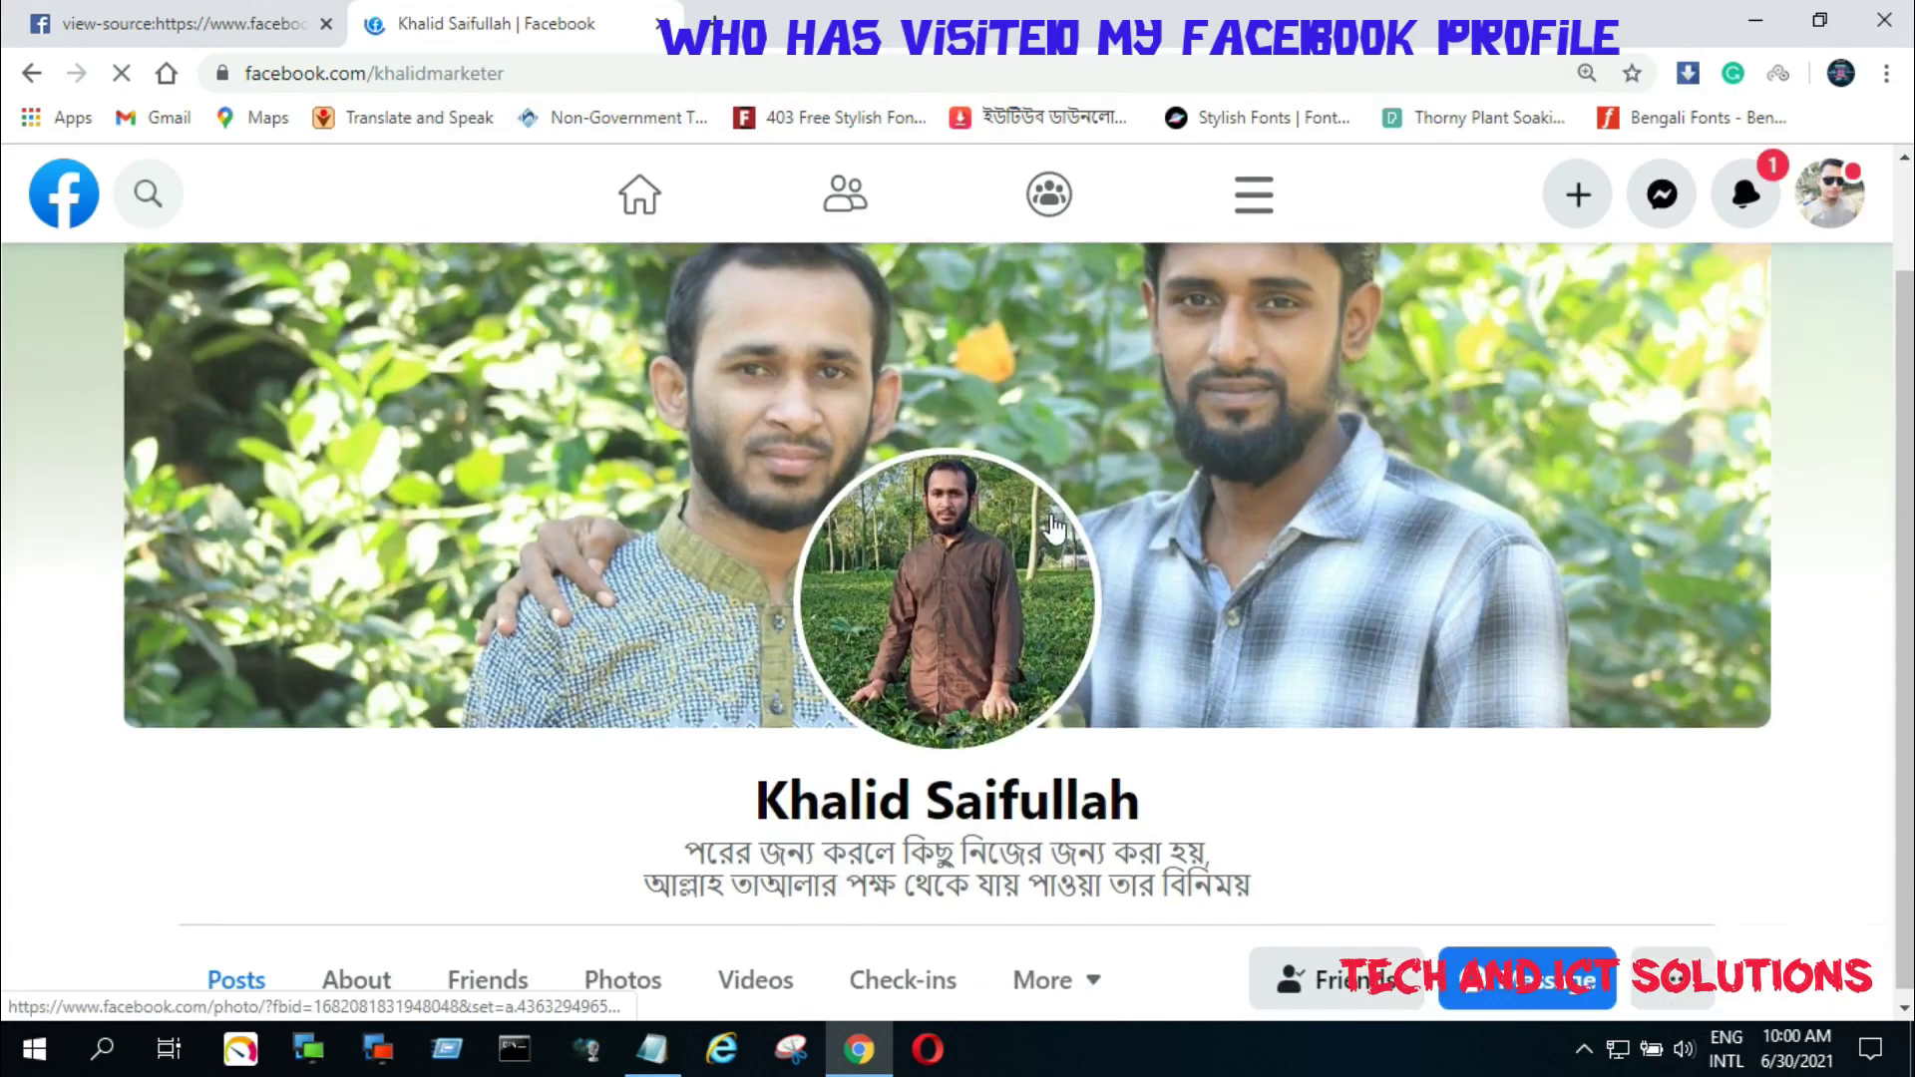
{"action": "scroll", "coordinate": [1147, 549], "scroll_direction": "down", "scroll_amount": 10}
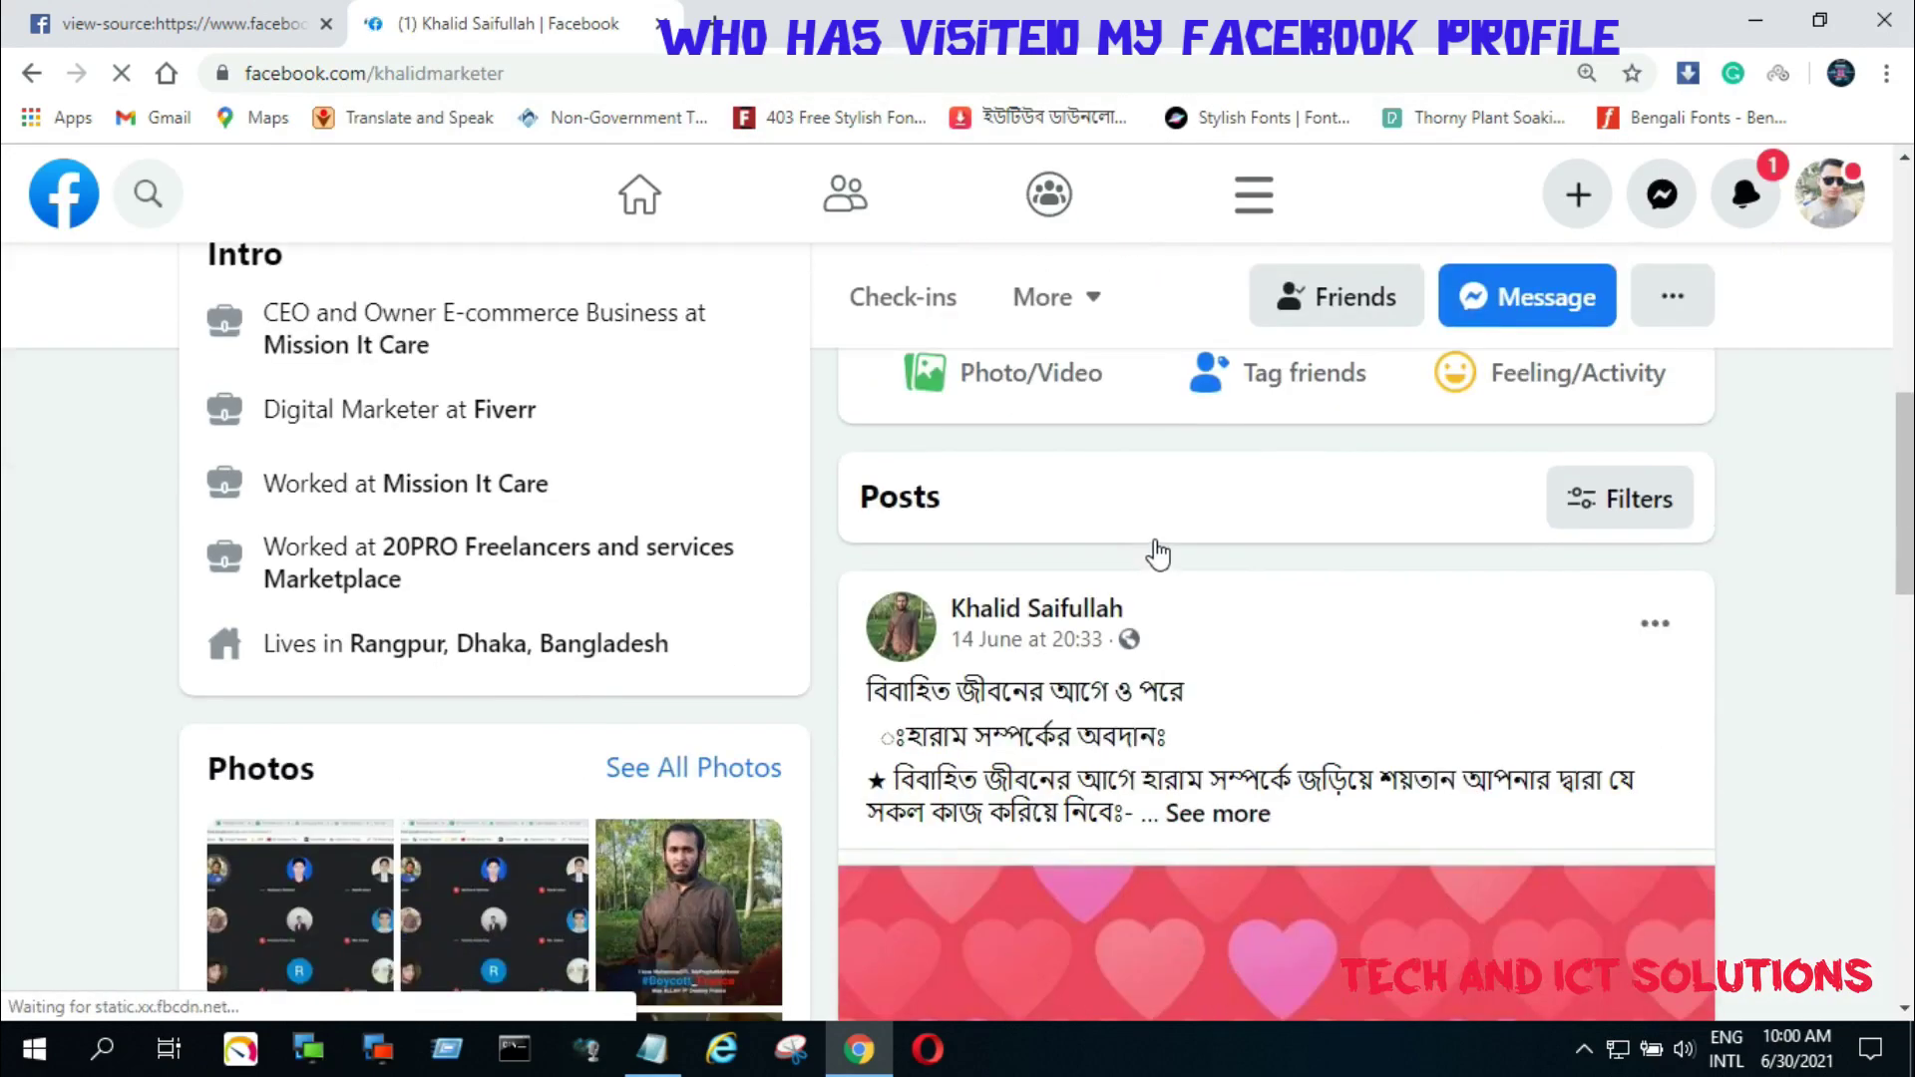
{"action": "scroll", "coordinate": [1153, 529], "scroll_direction": "up", "scroll_amount": 3}
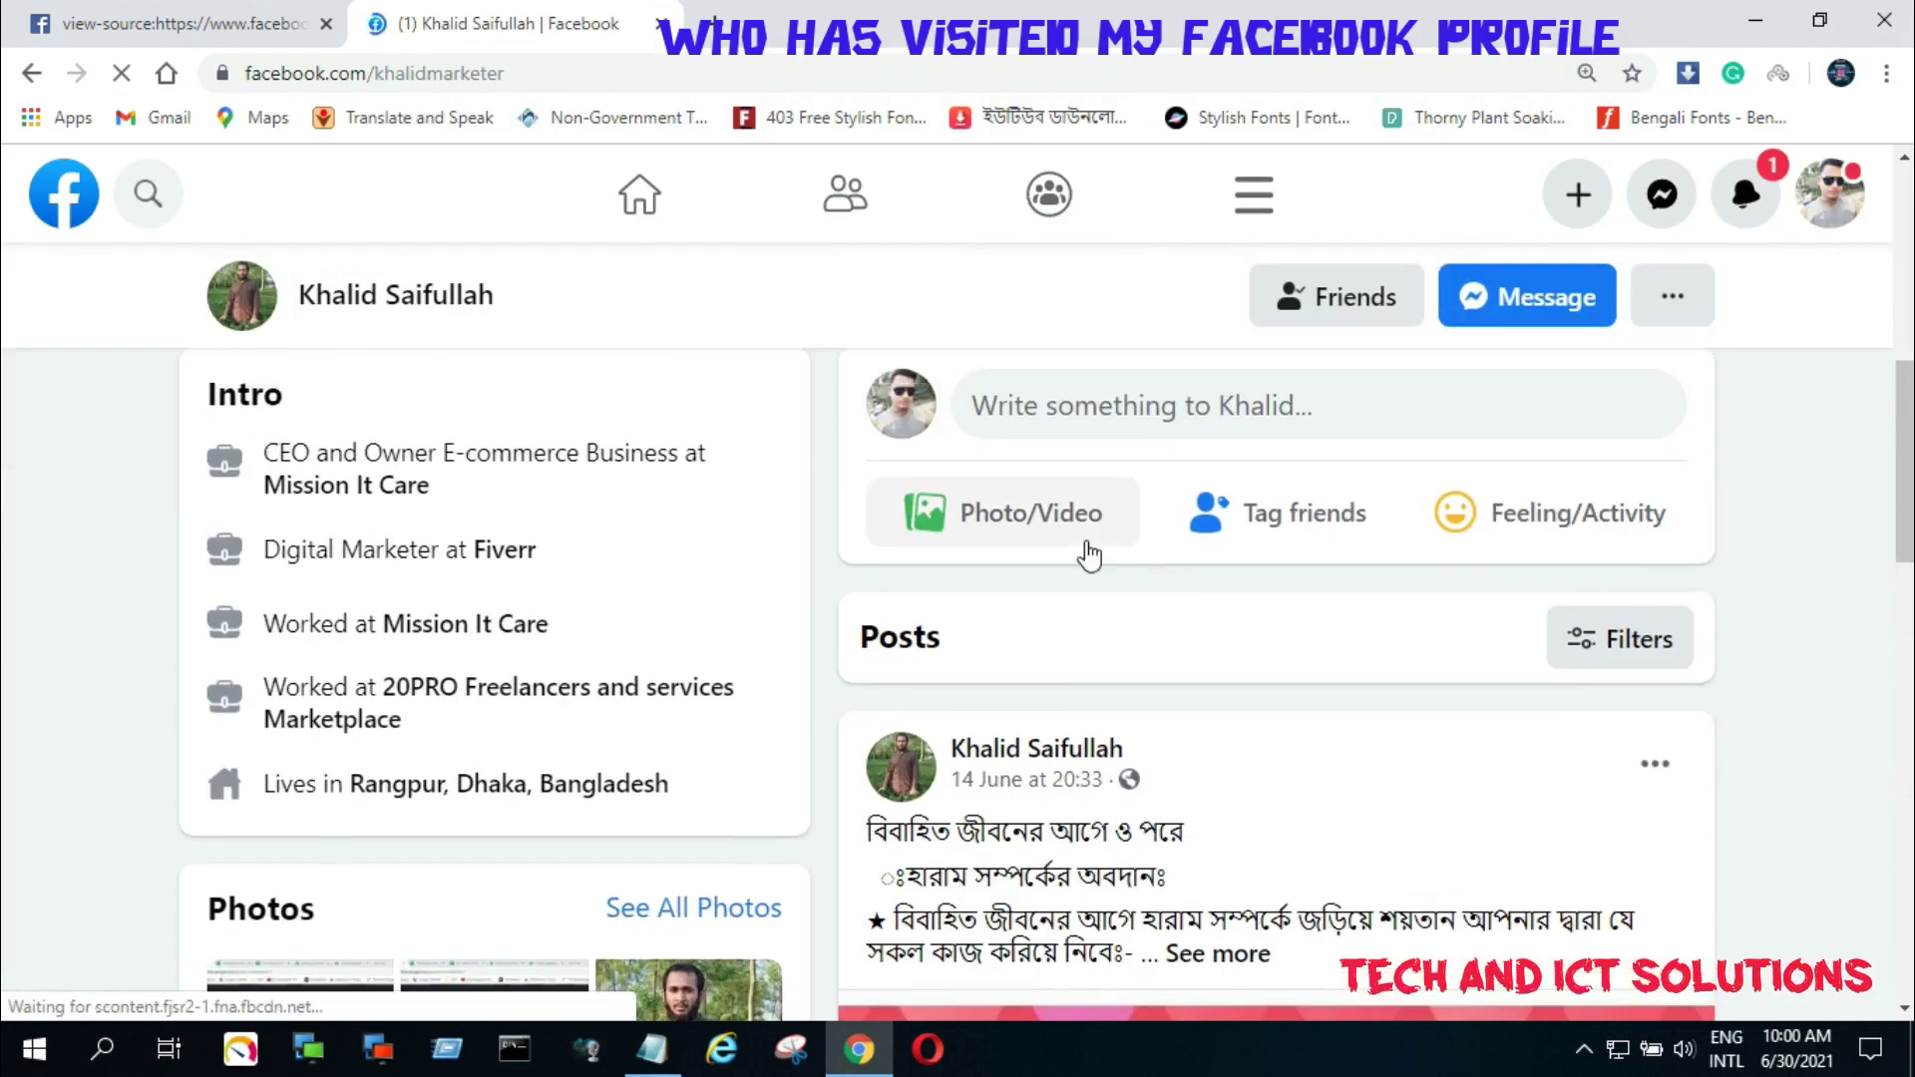
{"action": "scroll", "coordinate": [1291, 568], "scroll_direction": "down", "scroll_amount": 4}
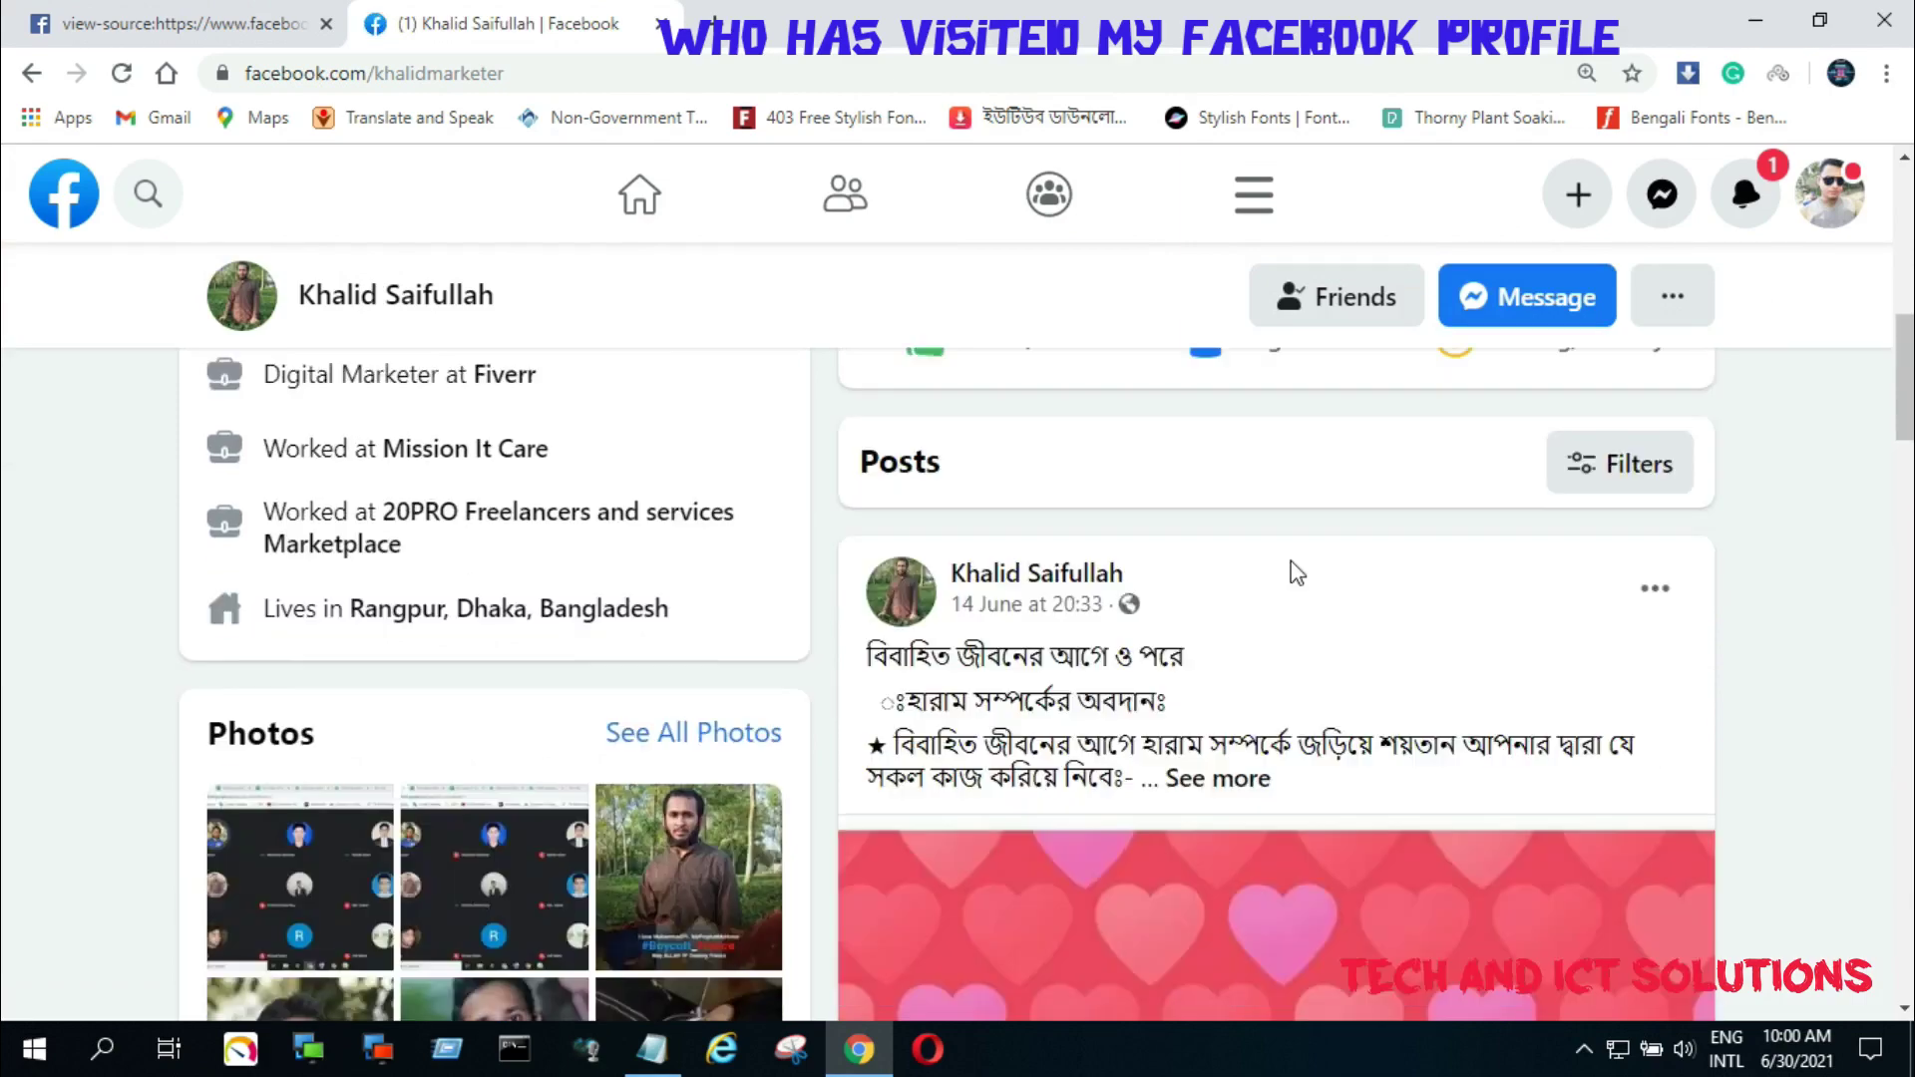
{"action": "scroll", "coordinate": [1308, 564], "scroll_direction": "down", "scroll_amount": 3}
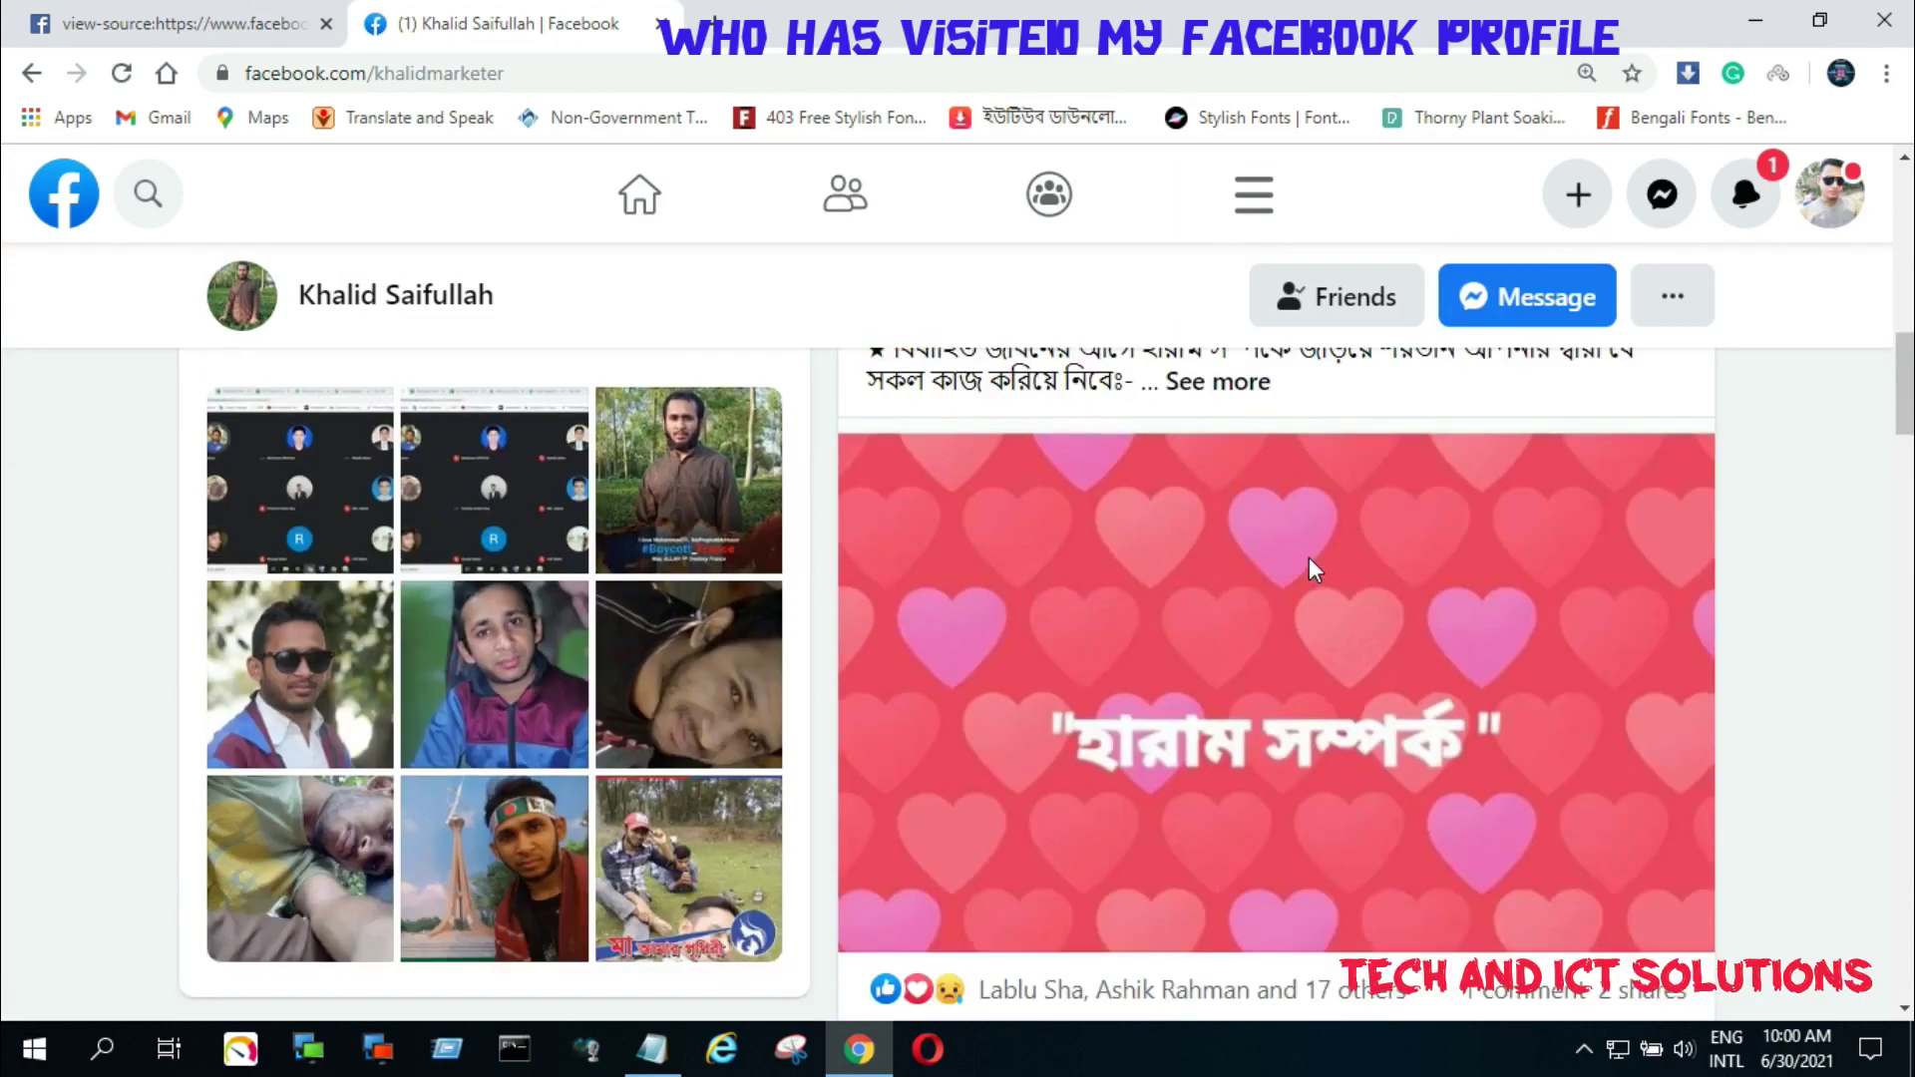
{"action": "scroll", "coordinate": [1309, 569], "scroll_direction": "up", "scroll_amount": 10}
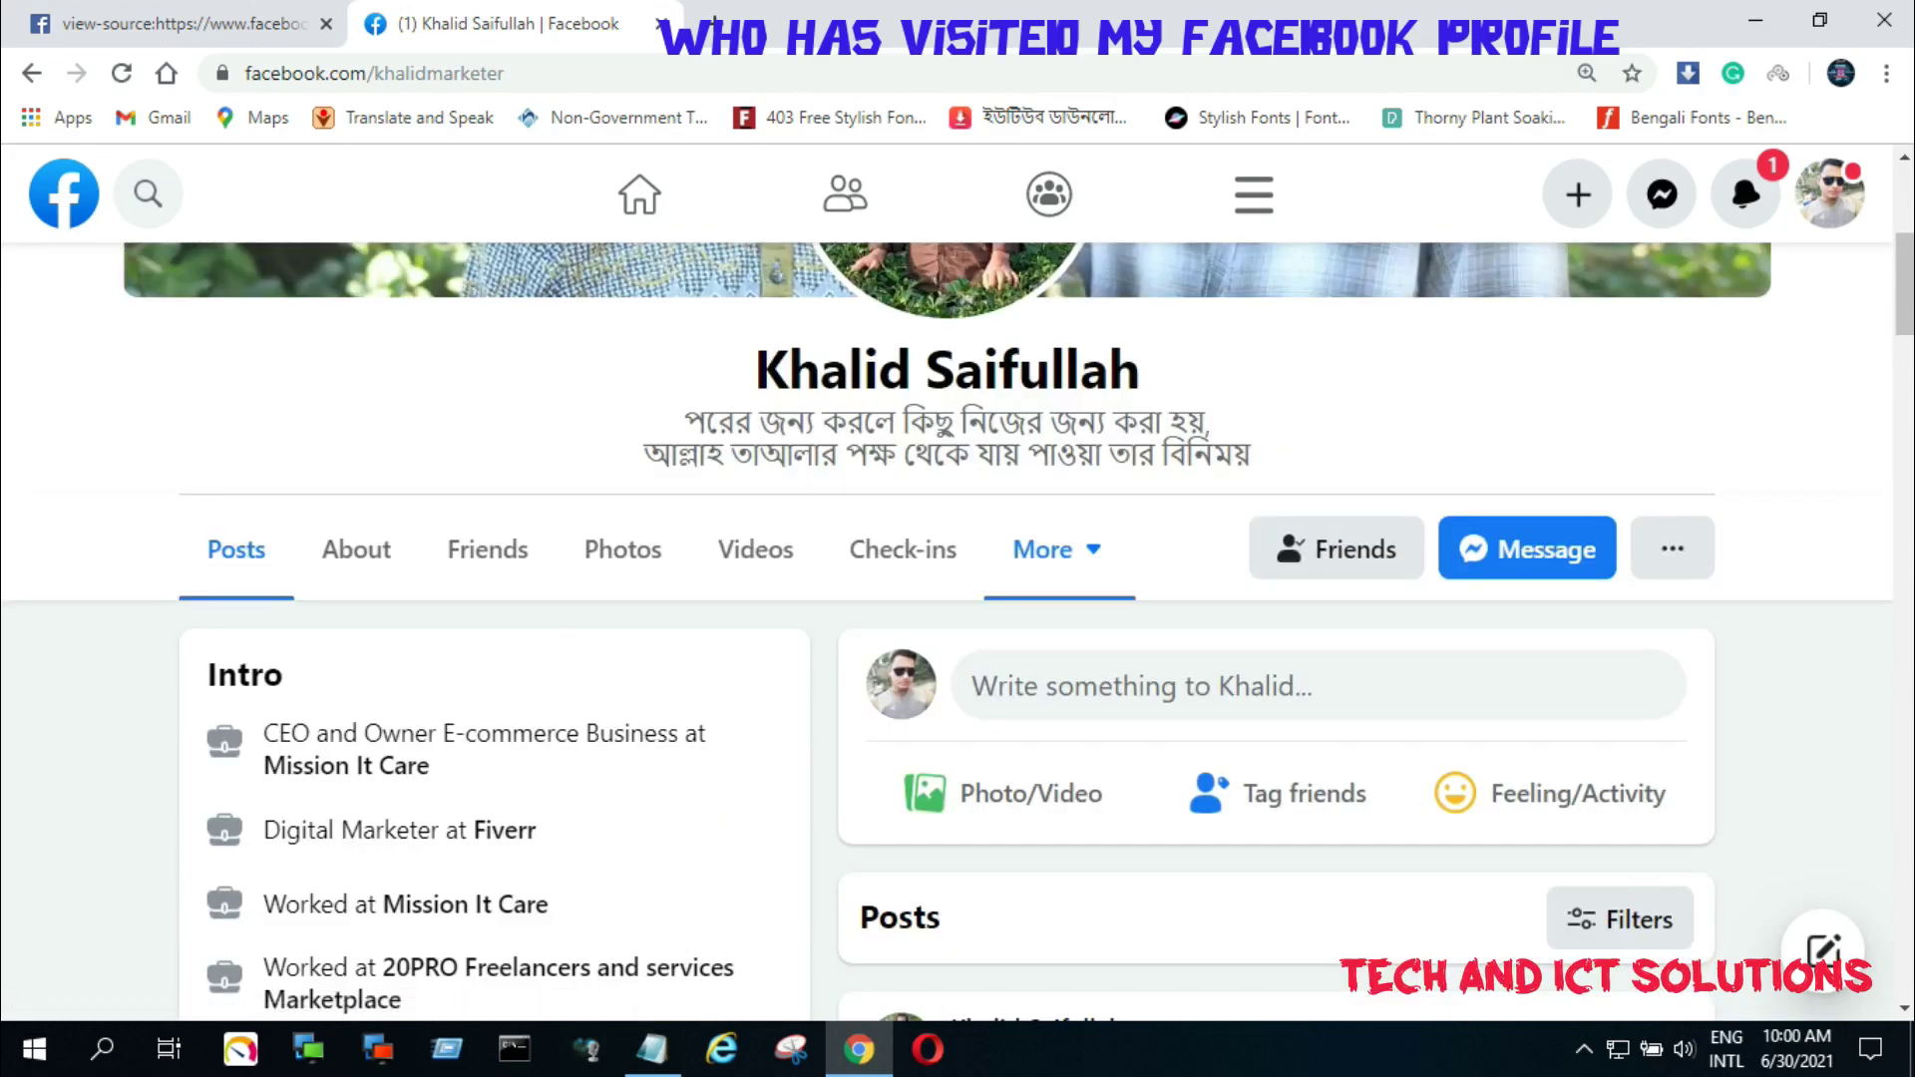